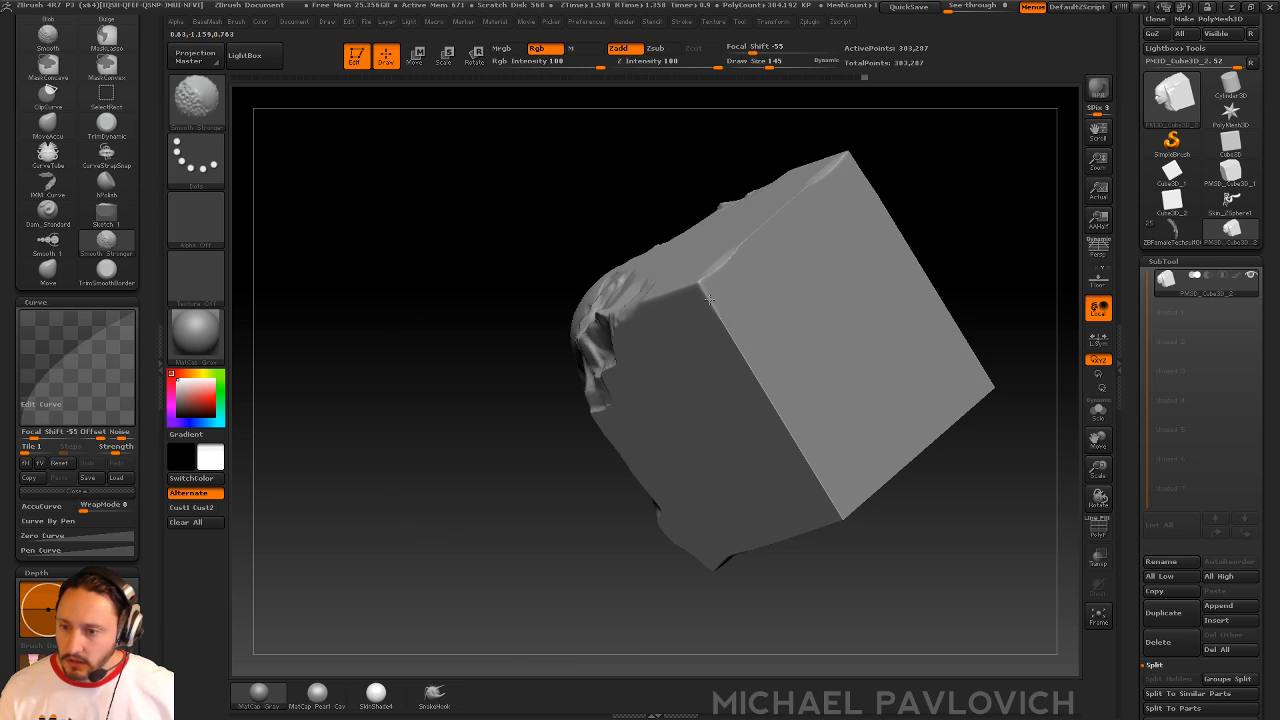
- Choose the Layer brush with the square Alpha 28 and a draw size of 170, facing the block's side
left_click_drag(890, 500, 929, 457)
mouse_move(848, 508)
left_mouse_down("shift")
mouse_move(935, 484)
mouse_move(708, 594)
left_mouse_up("shift")
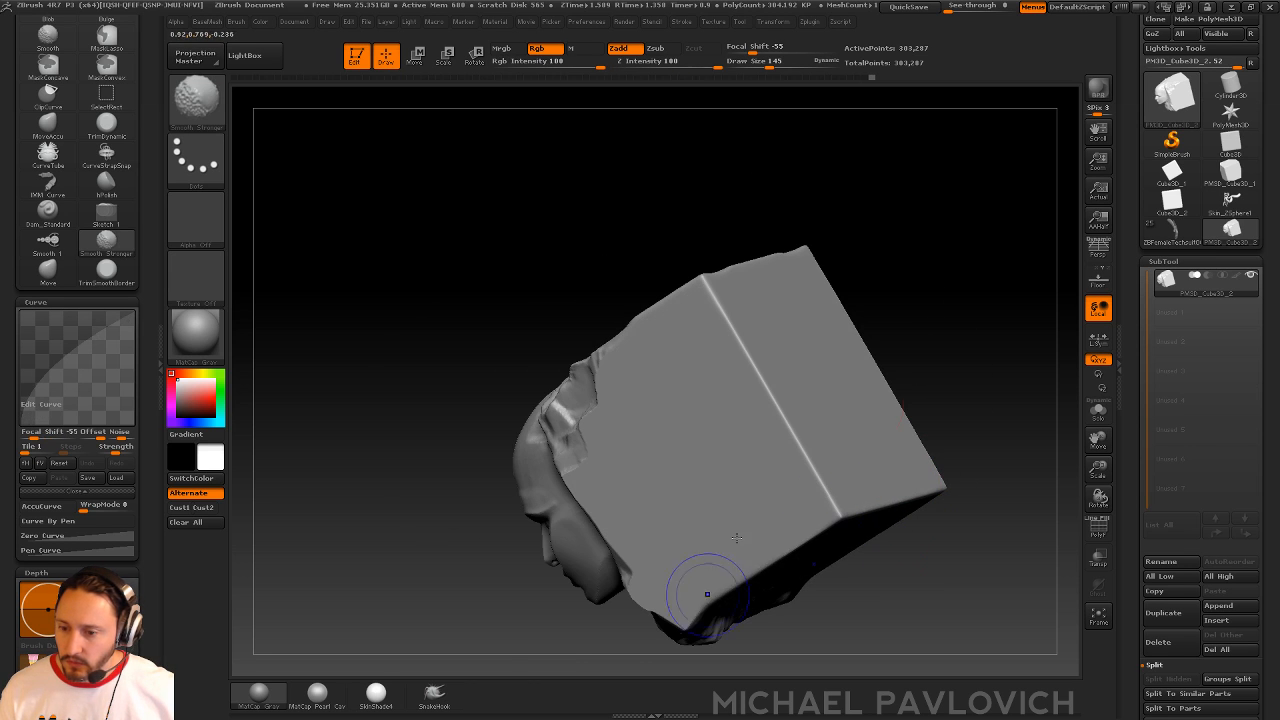
mouse_move(830, 570)
left_mouse_down("shift")
mouse_move(994, 334)
mouse_move(930, 362)
left_mouse_up("shift")
key("b")
key("l")
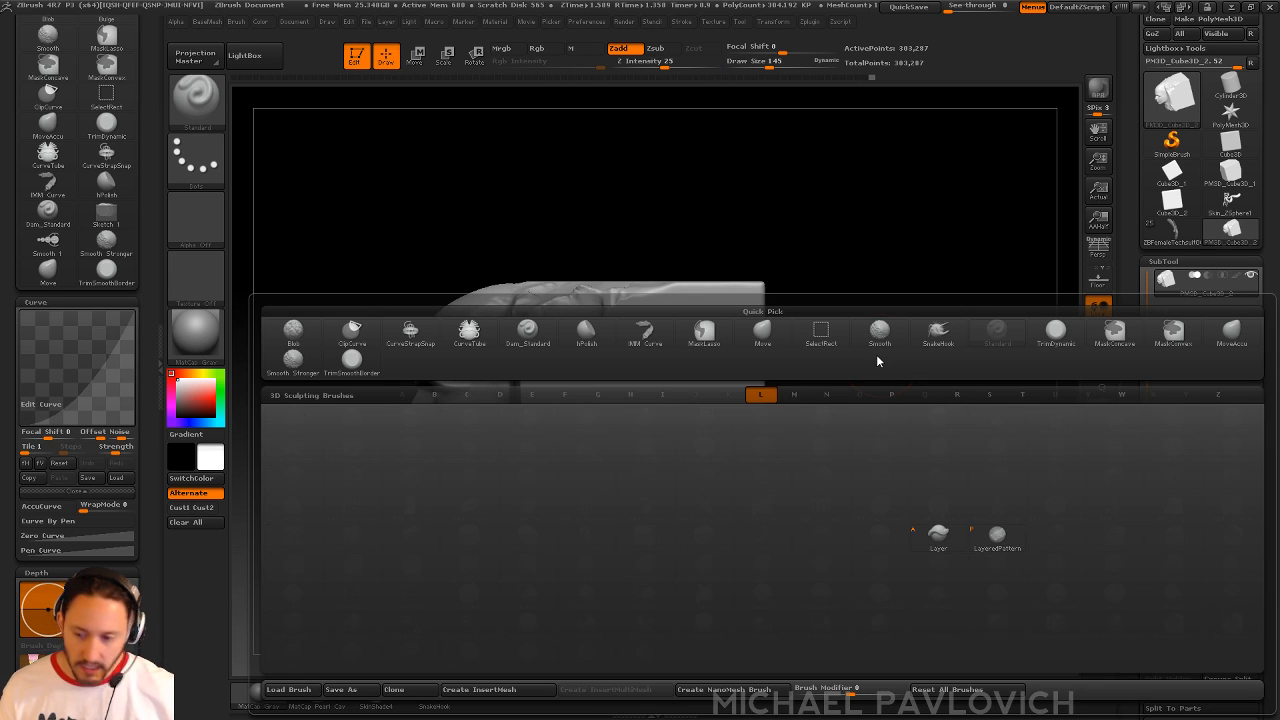
left_click(941, 532)
left_click(221, 234)
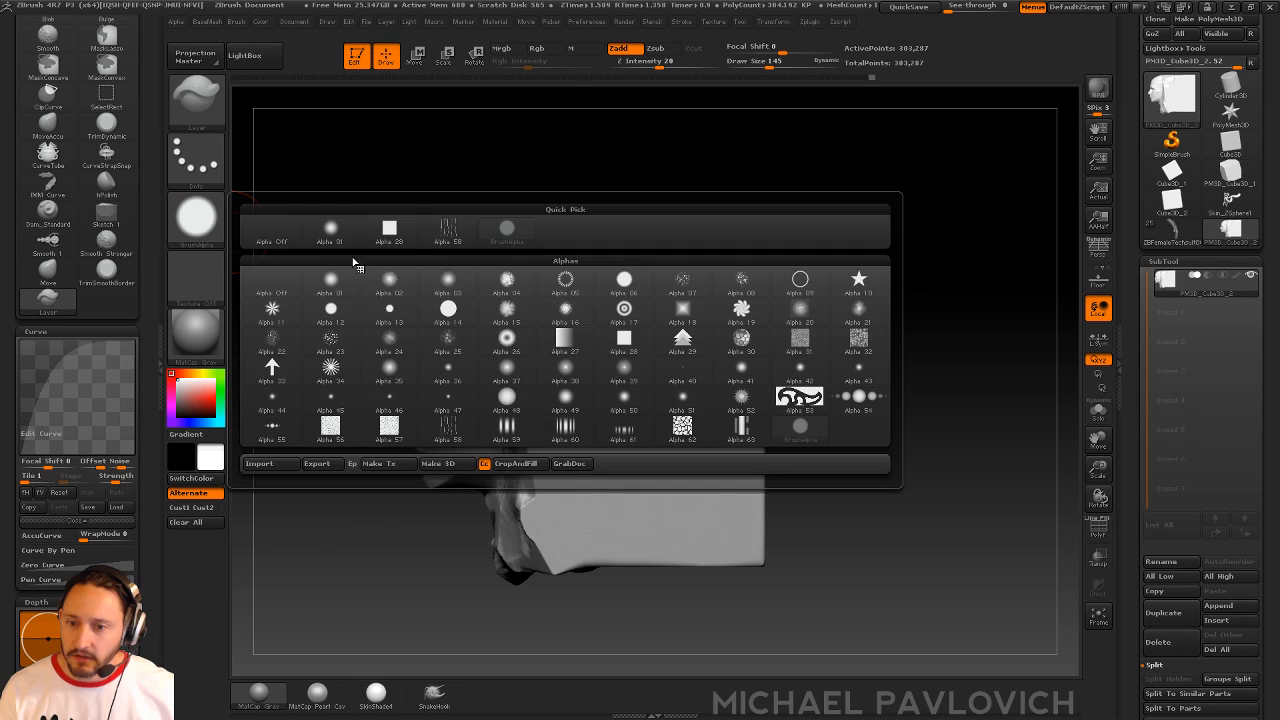
left_click(389, 229)
key("bracketright")
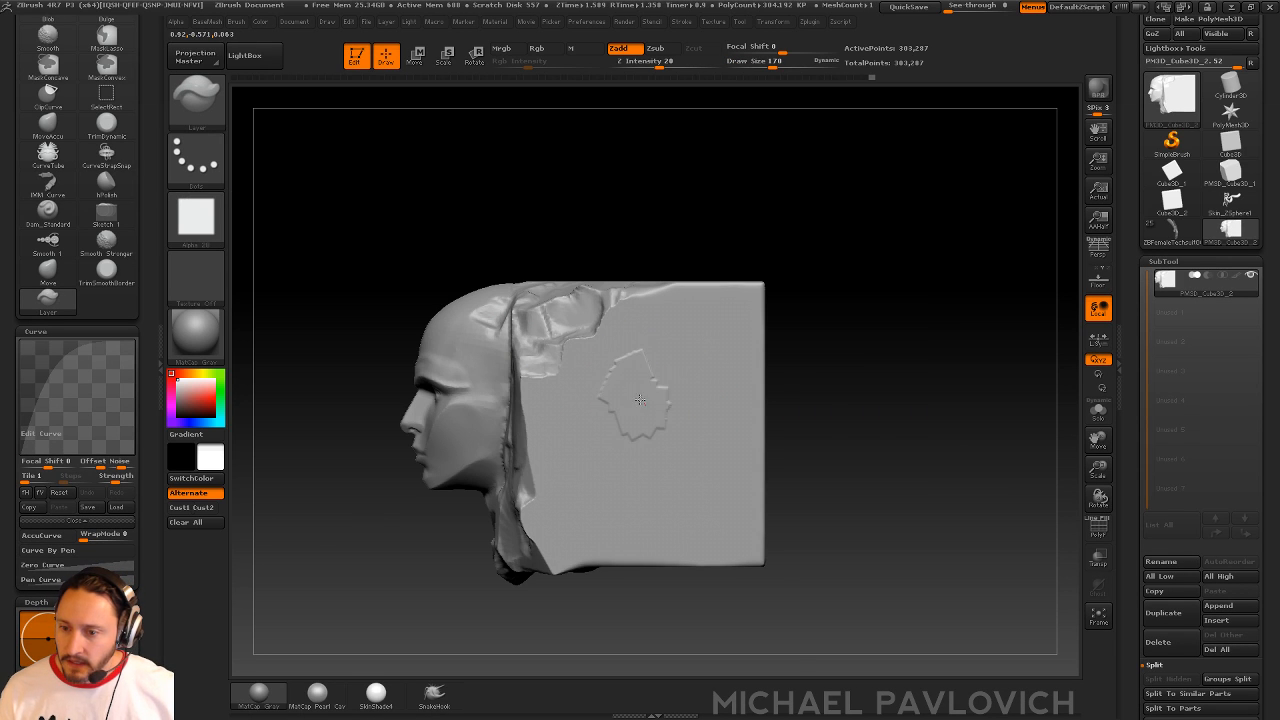
- Try overlapping square-alpha Layer strokes on the block's flat side, reducing the draw size to 126
left_click_drag(823, 323, 757, 300)
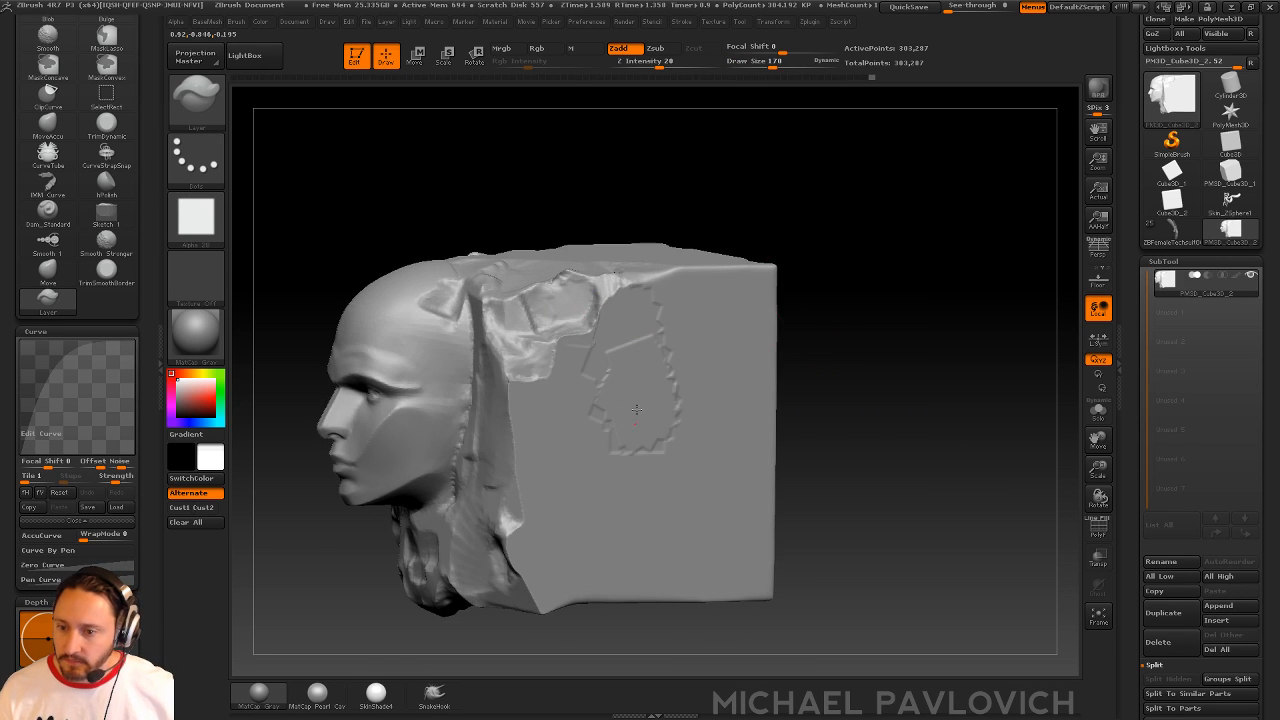
key("ctrl+z")
left_click_drag(636, 409, 661, 406)
key("s")
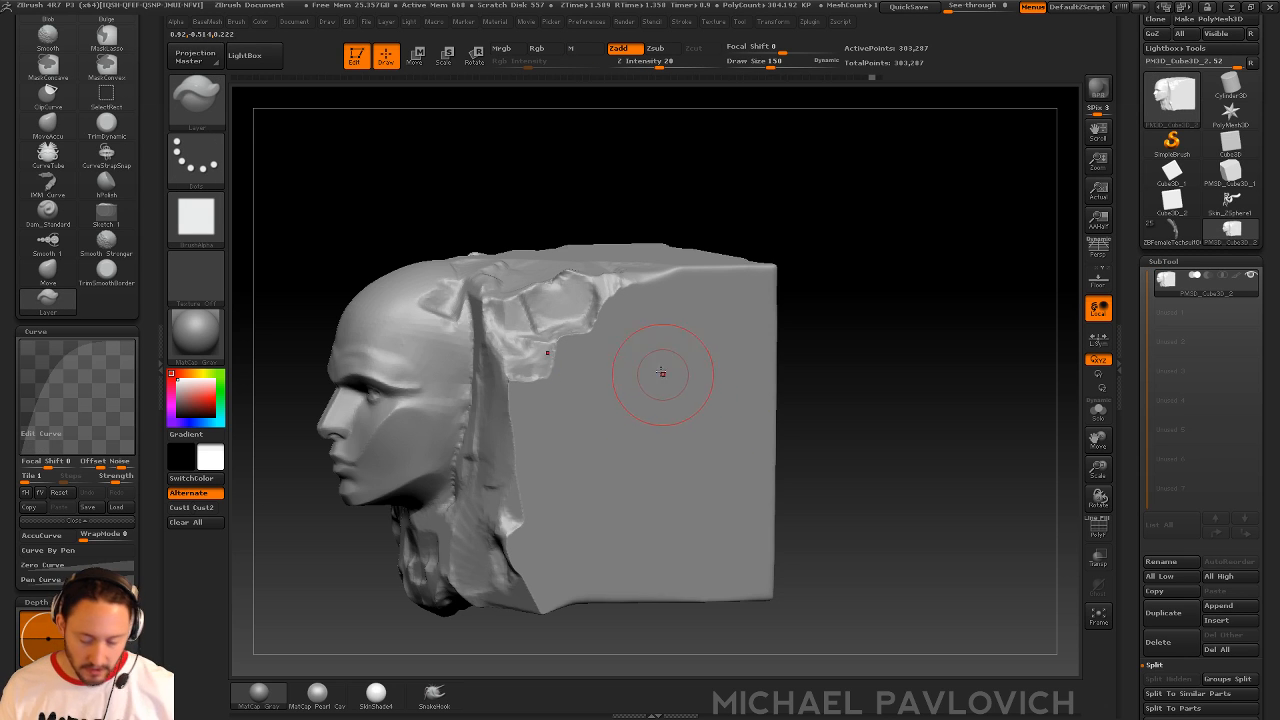
mouse_move(633, 434)
left_mouse_down()
mouse_move(640, 468)
mouse_move(694, 518)
mouse_move(717, 444)
mouse_move(645, 430)
left_mouse_up()
key("s")
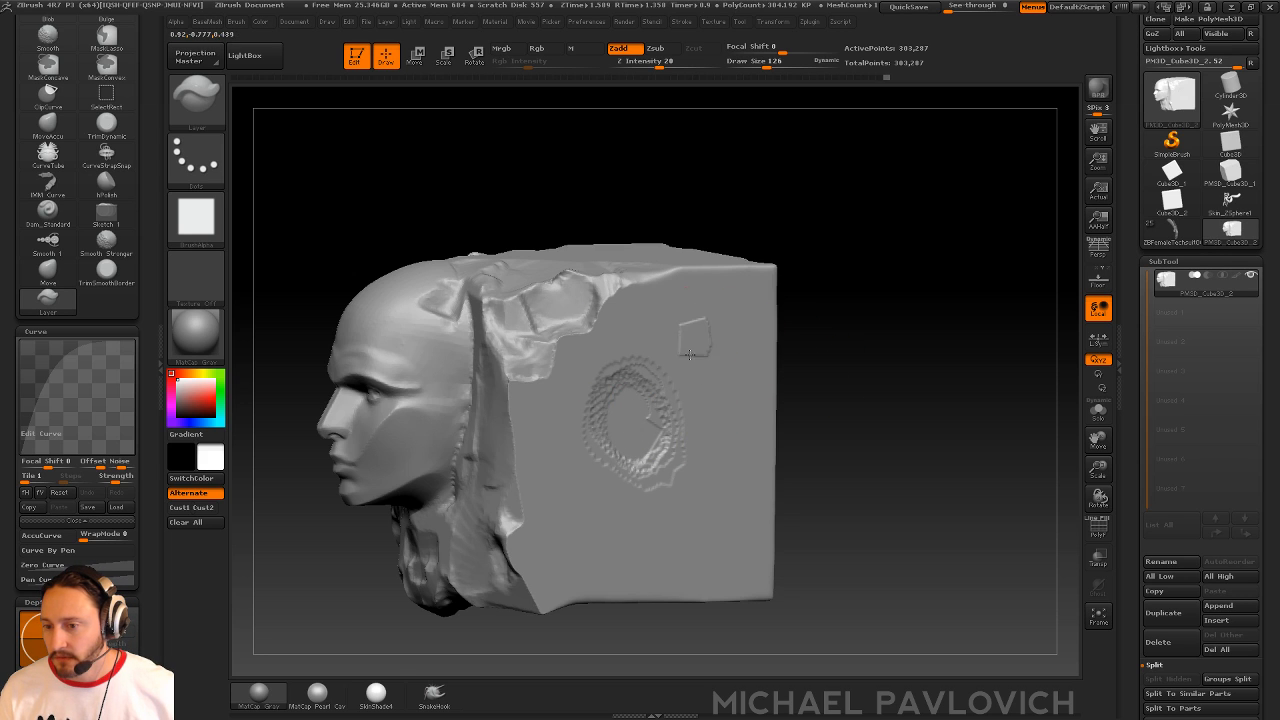
left_click_drag(717, 377, 730, 378)
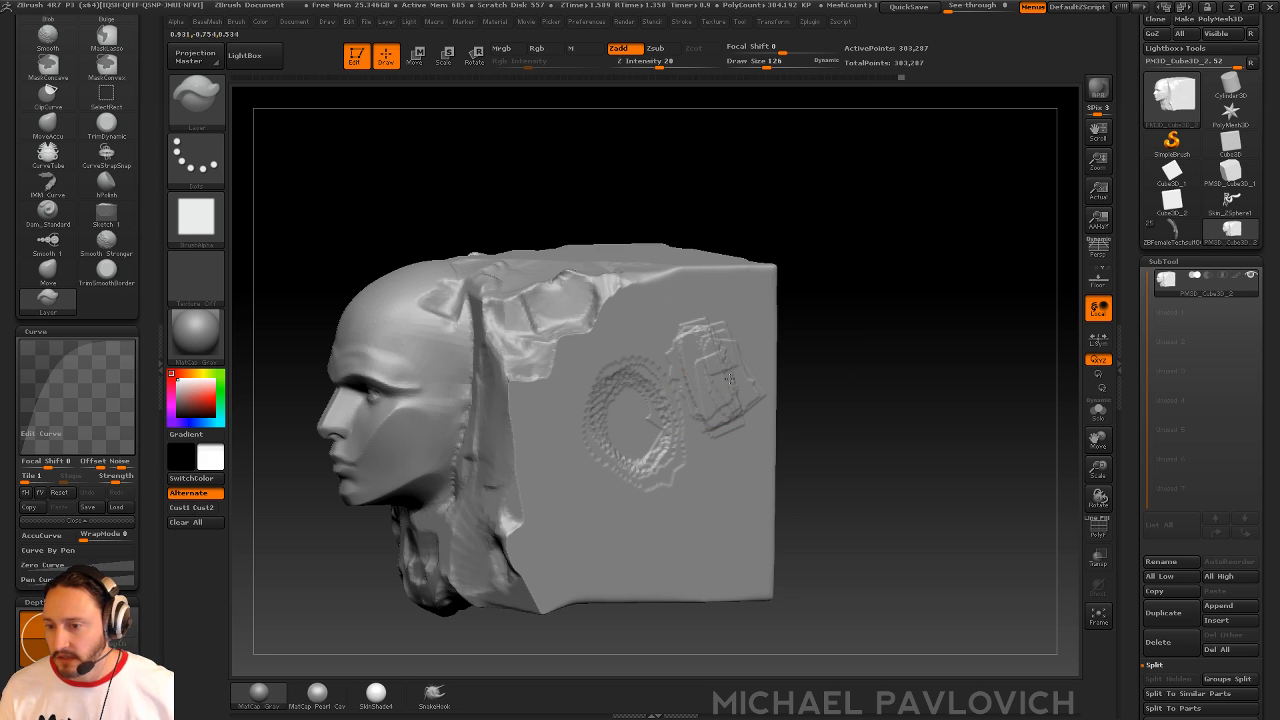
mouse_move(822, 325)
left_mouse_down()
mouse_move(914, 343)
mouse_move(868, 334)
mouse_move(872, 354)
left_mouse_up()
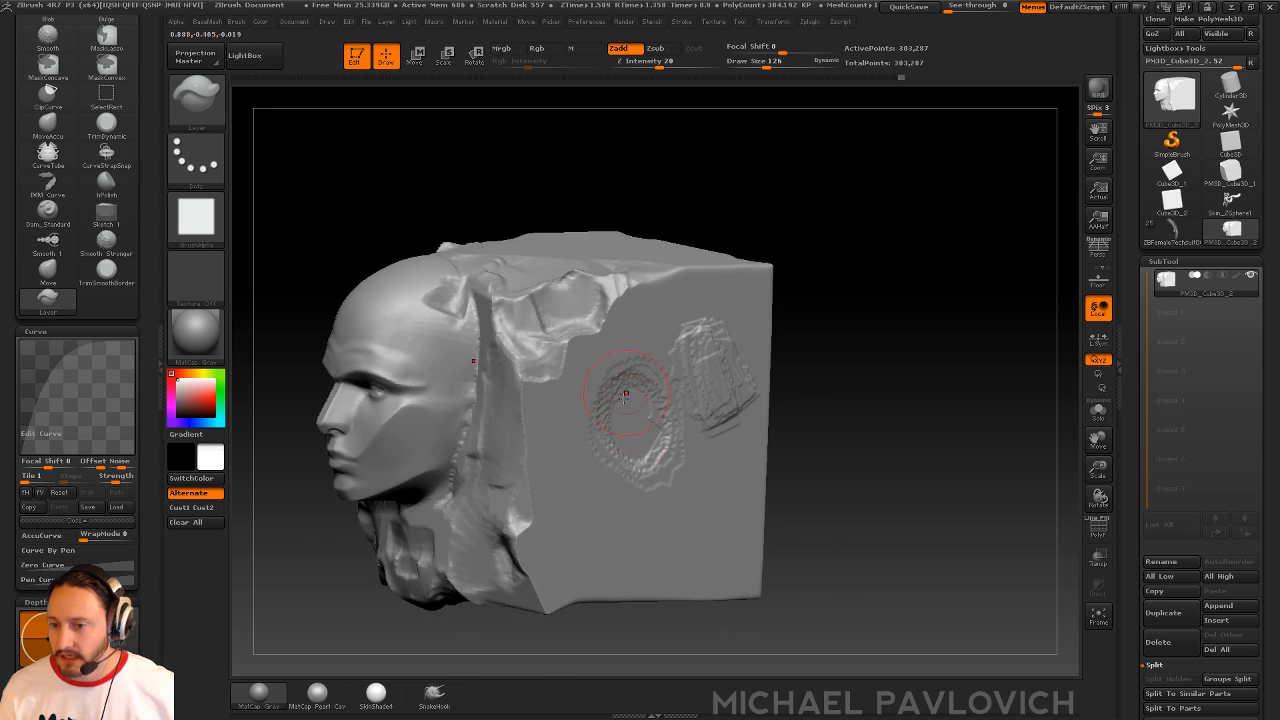
- Undo all the Layer brush strokes on the block's side
key("ctrl+z")
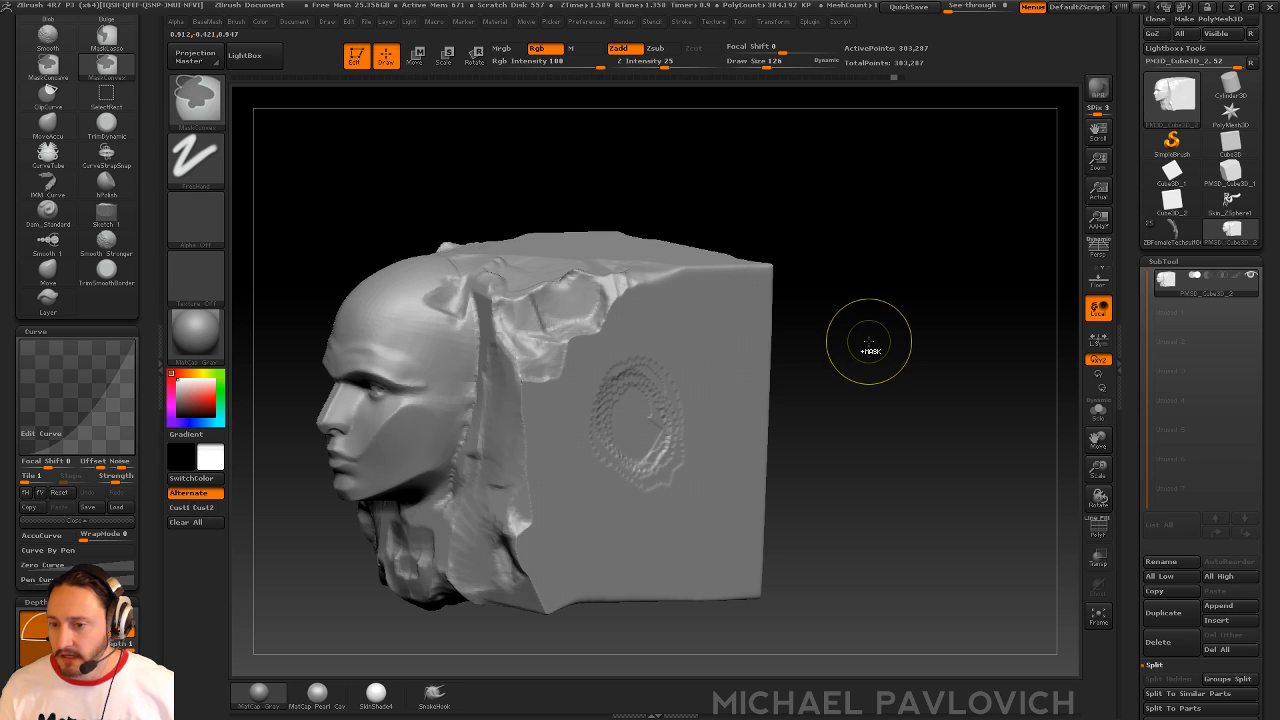
key("ctrl+z")
key("ctrl+z")
key("ctrl+z")
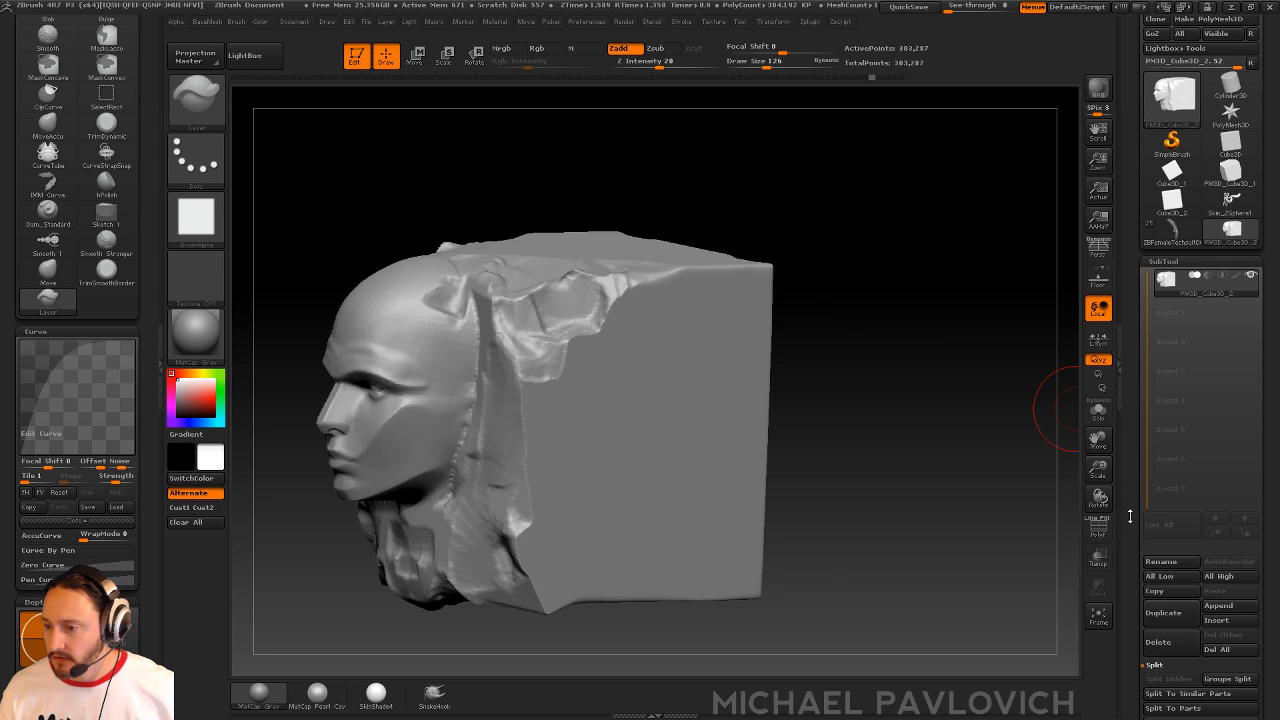
- Store a morph target for the head-and-block mesh
left_click_drag(1130, 516, 1131, 314)
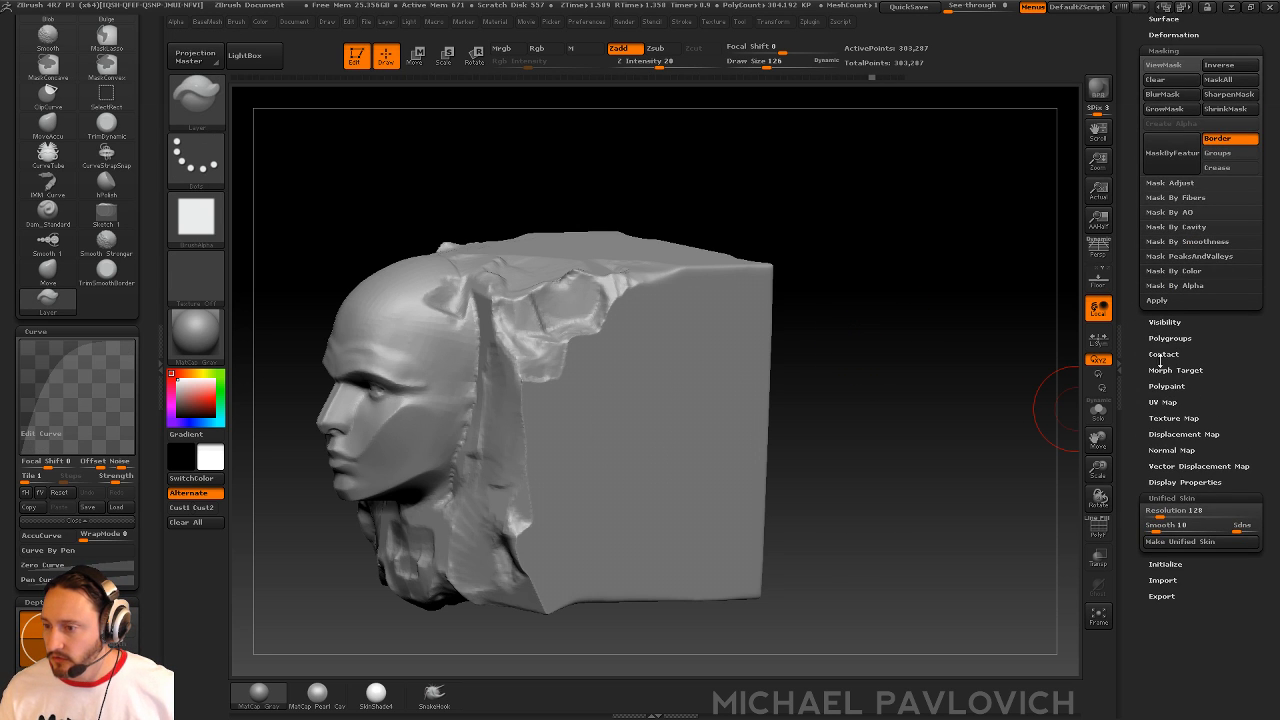
left_click(1168, 369)
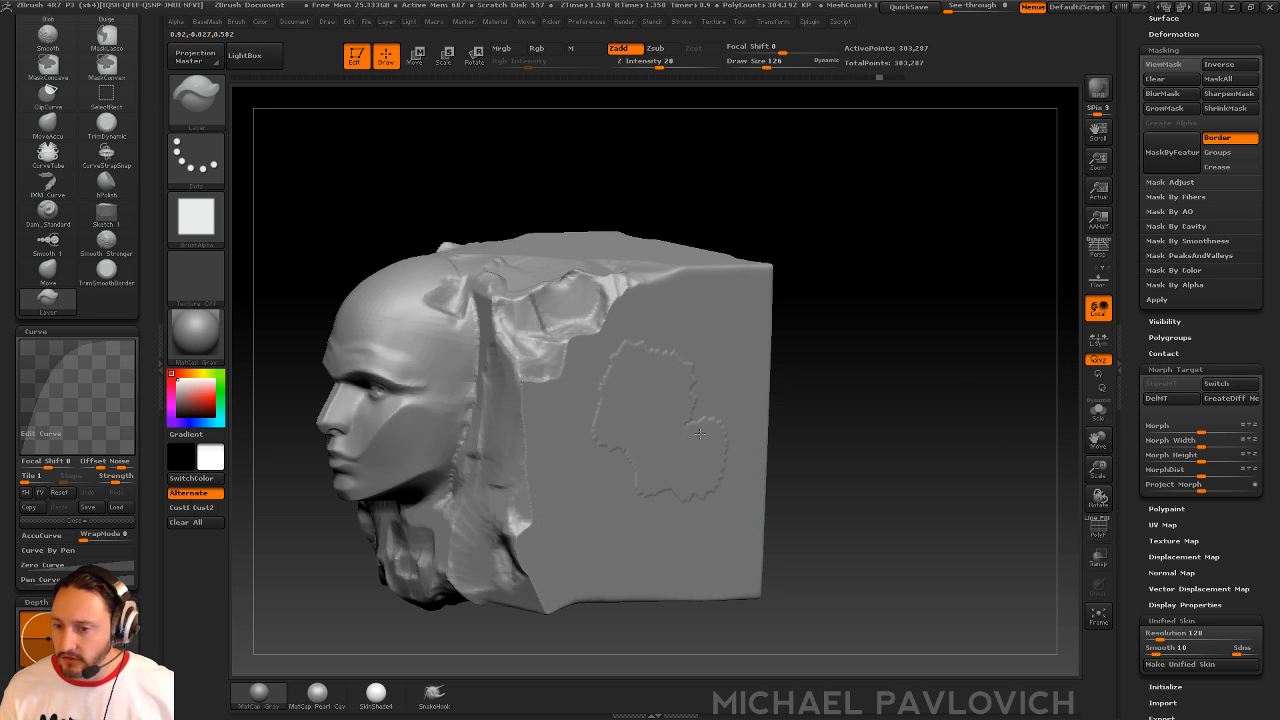
- Undo the test stroke and paint new Layer strokes on the block's side at Z Intensity 37
key("ctrl+z")
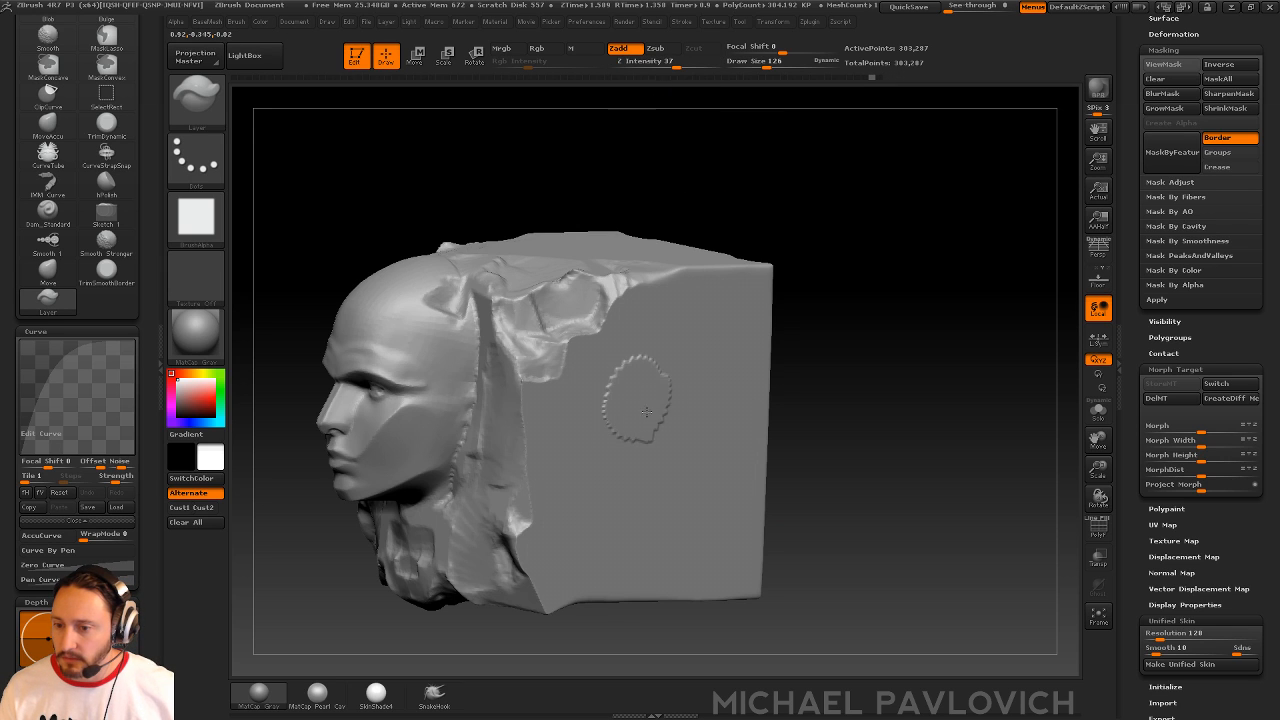
mouse_move(674, 436)
left_mouse_down()
mouse_move(649, 482)
mouse_move(635, 441)
left_mouse_up()
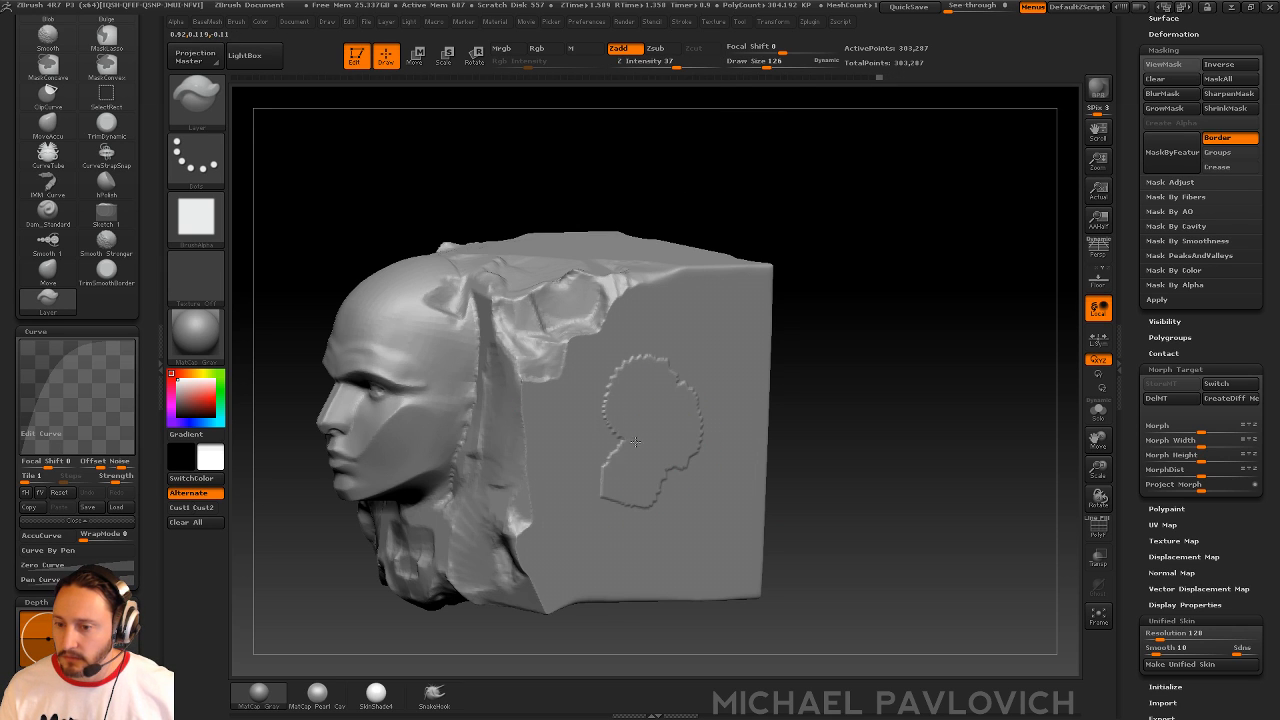
left_click_drag(693, 545, 691, 525)
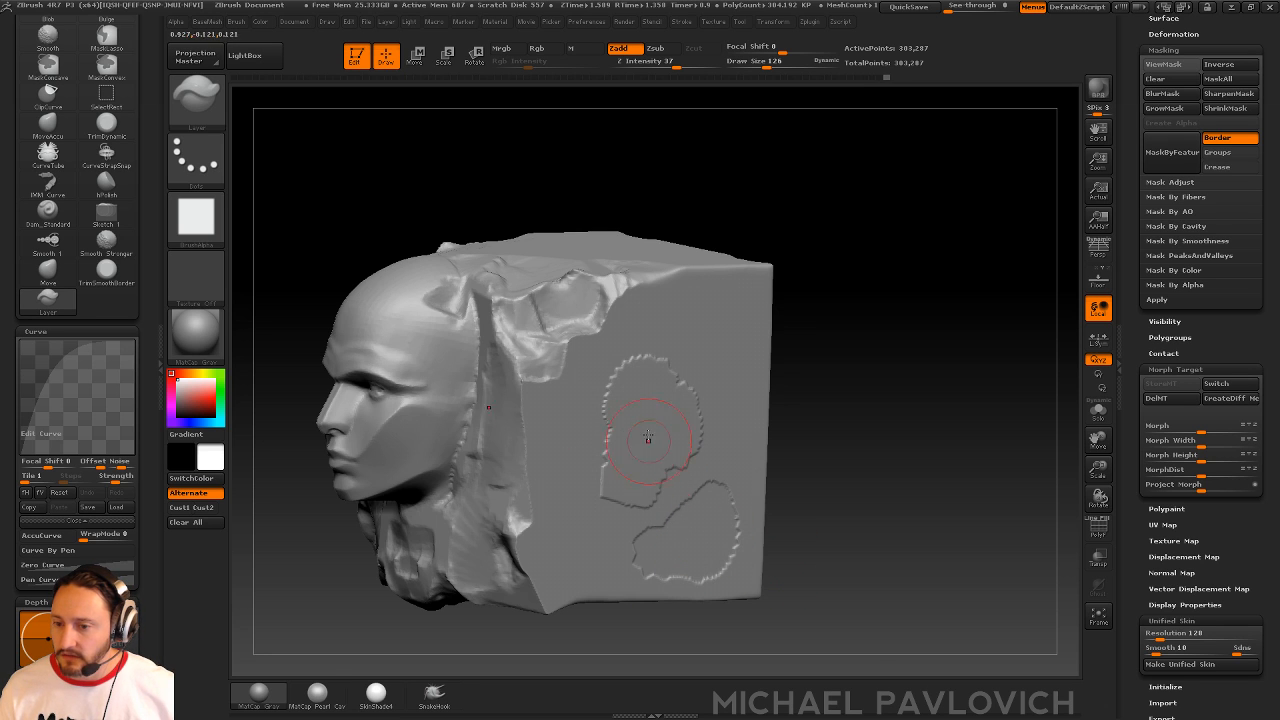
- Switch the Layer brush to the round Alpha 06 and undo the strokes on the block's side
left_click(196, 217)
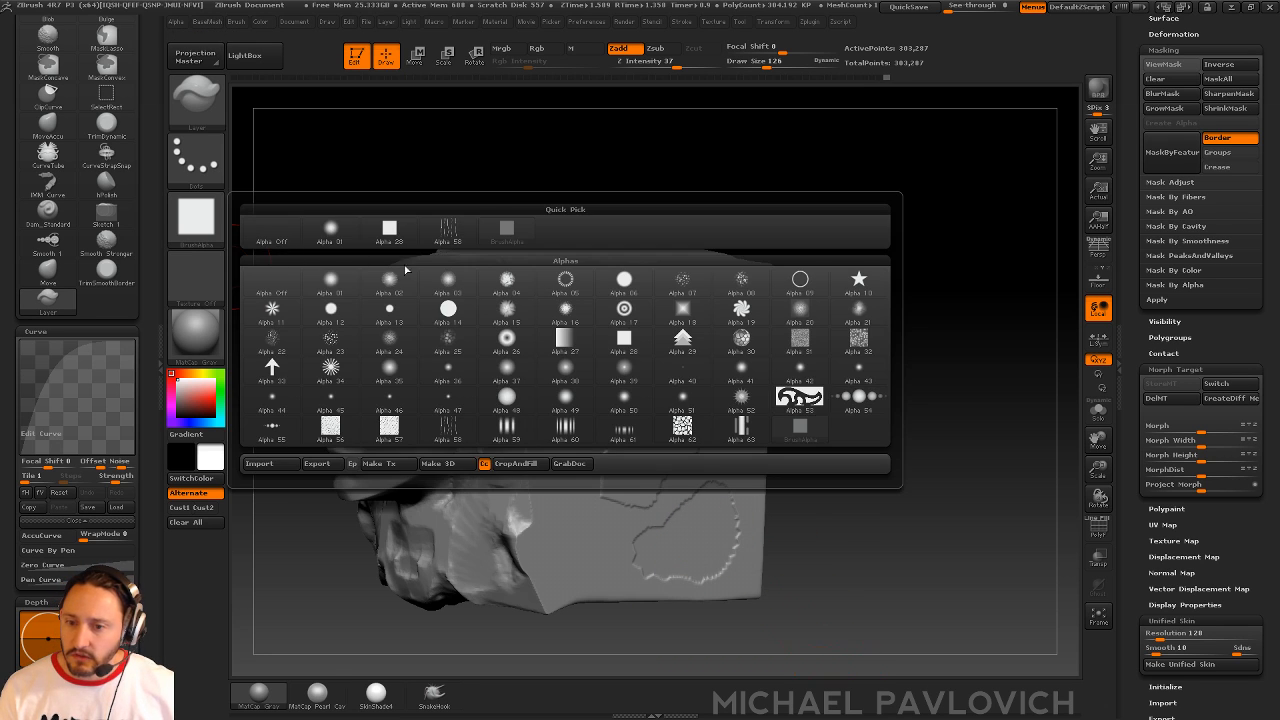
left_click(456, 318)
left_click(212, 230)
left_click(625, 284)
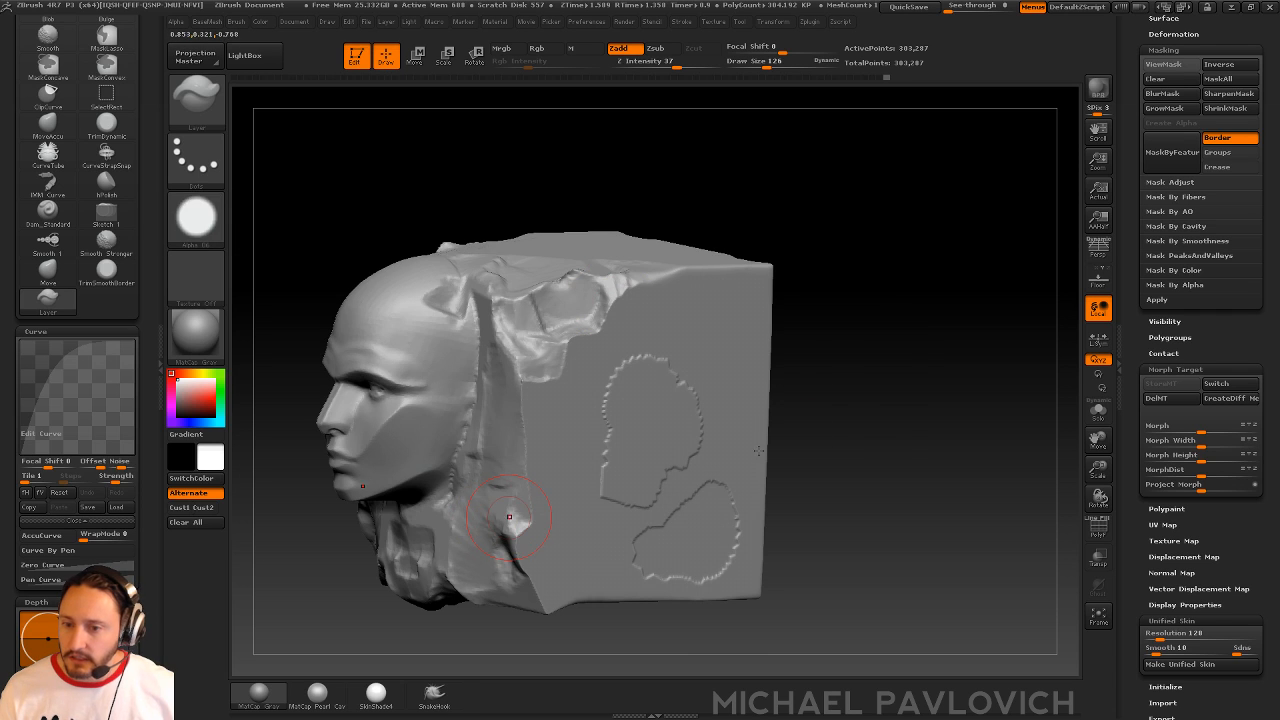
key("ctrl+z")
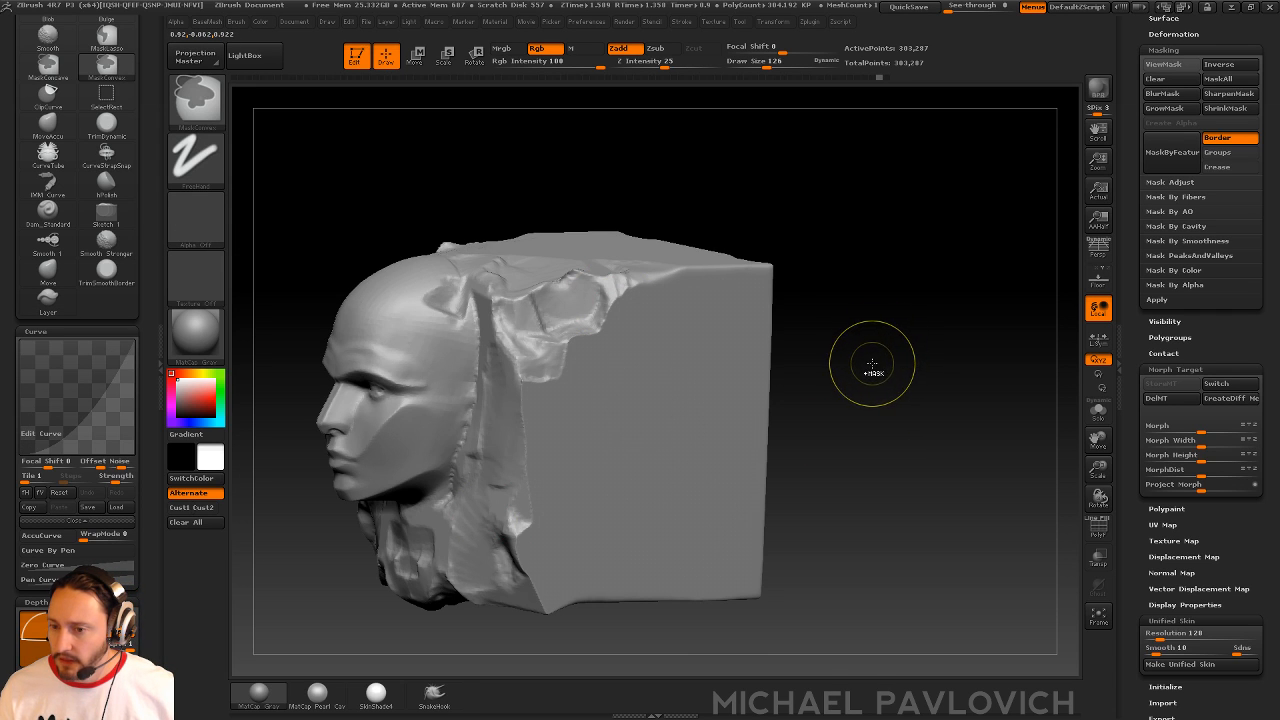
- Duplicate the head subtool and make PM3D_Cube3D_2 the active subtool
left_click_drag(1133, 346, 1141, 529)
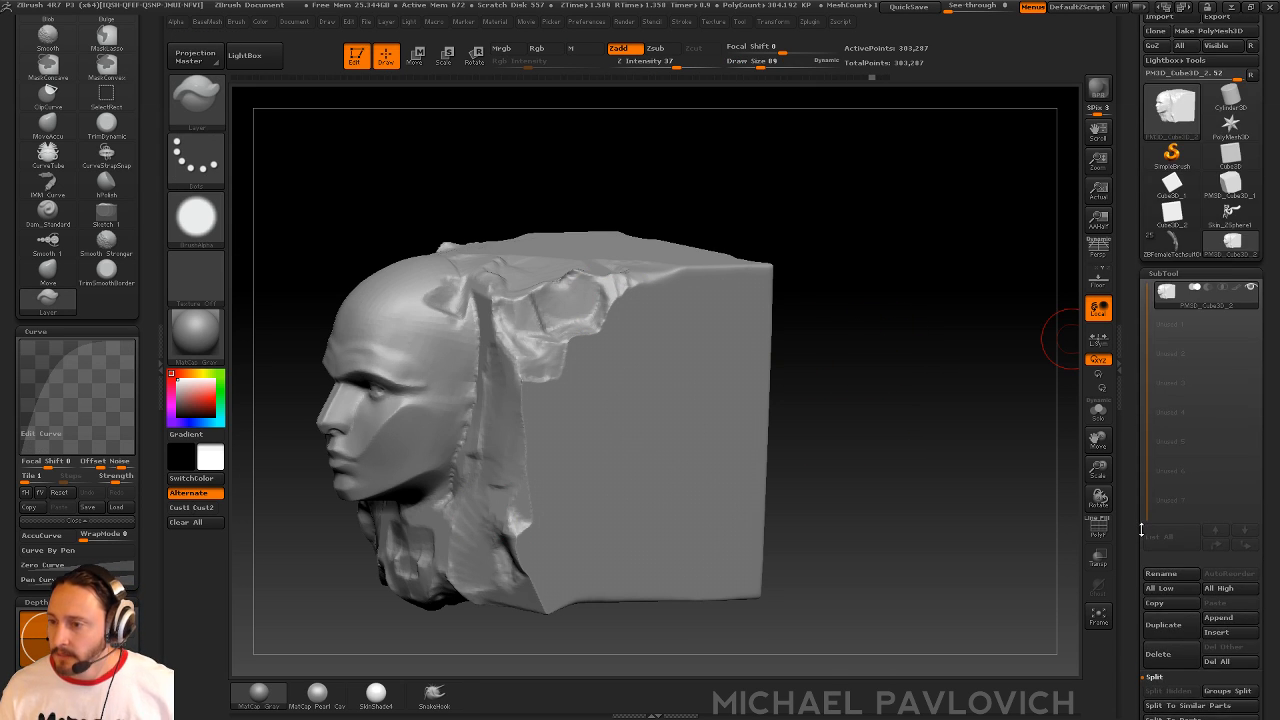
left_click_drag(1140, 384, 1135, 321)
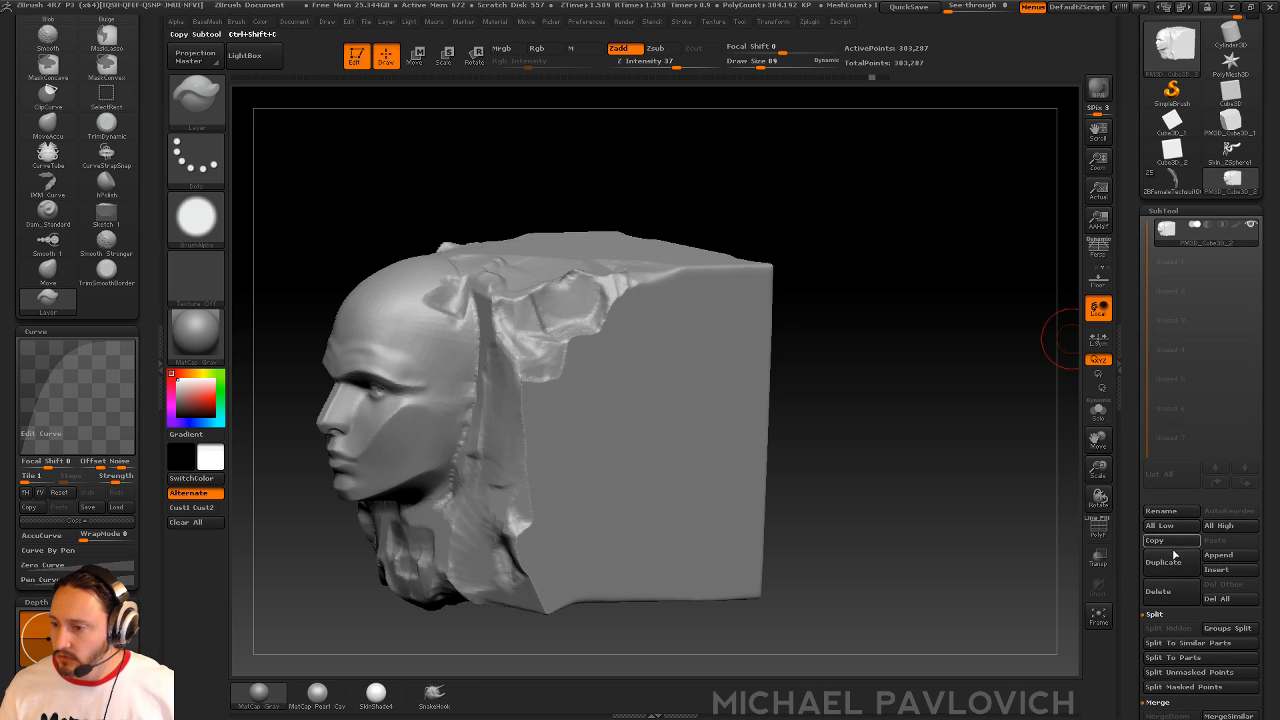
left_click(1174, 561)
left_click(1194, 273)
- Shrink PM3D_Cube3D_2 very slightly inward with the Inflate deformation
key("space")
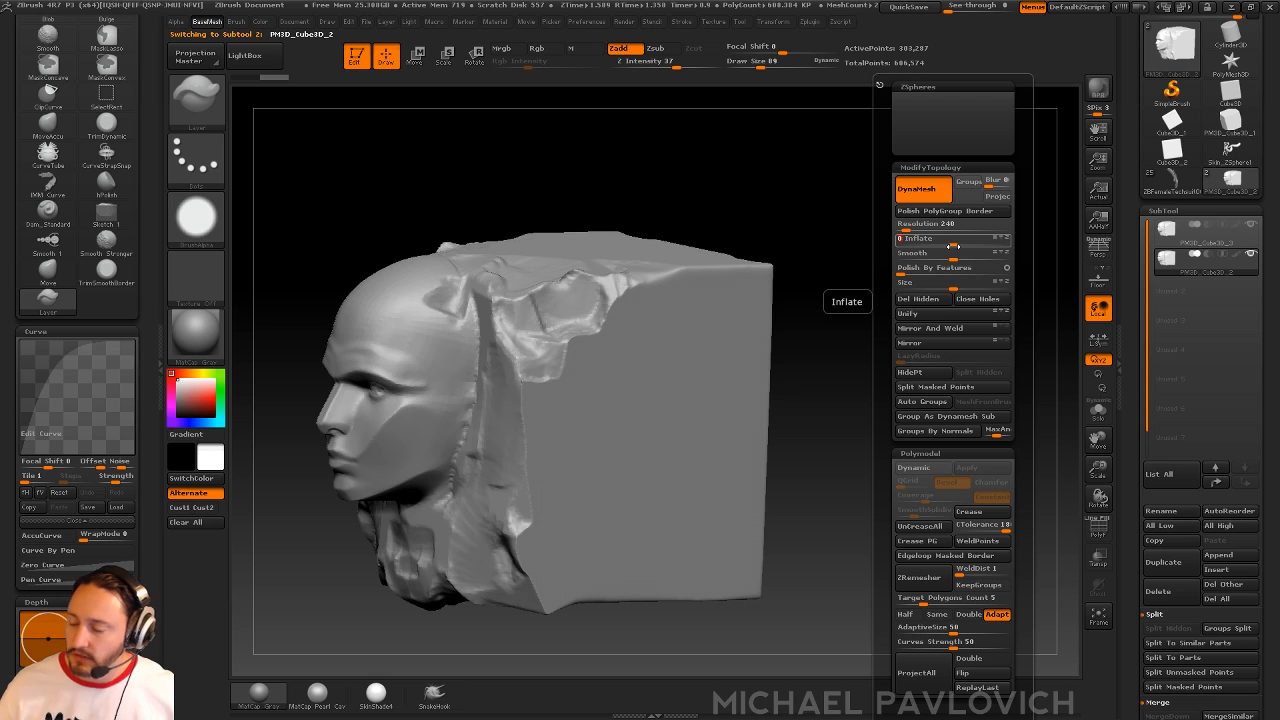
left_click_drag(953, 247, 950, 247)
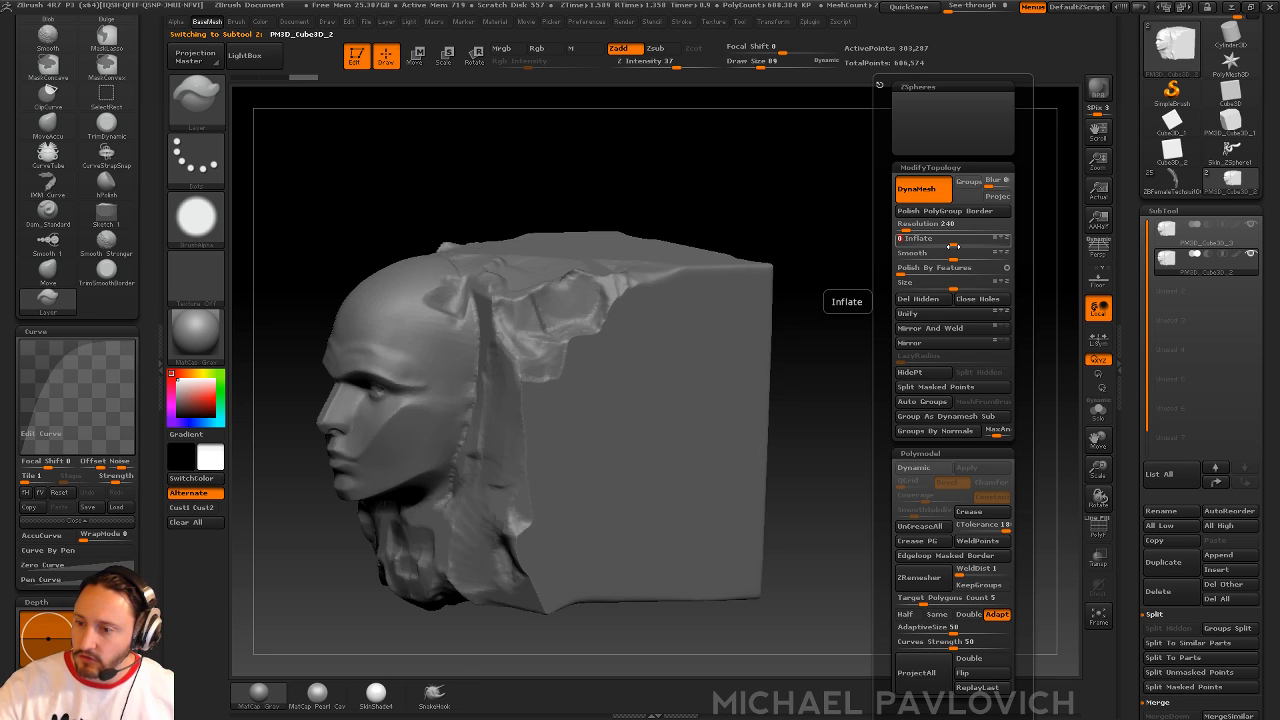
left_click_drag(914, 357, 879, 372, "alt")
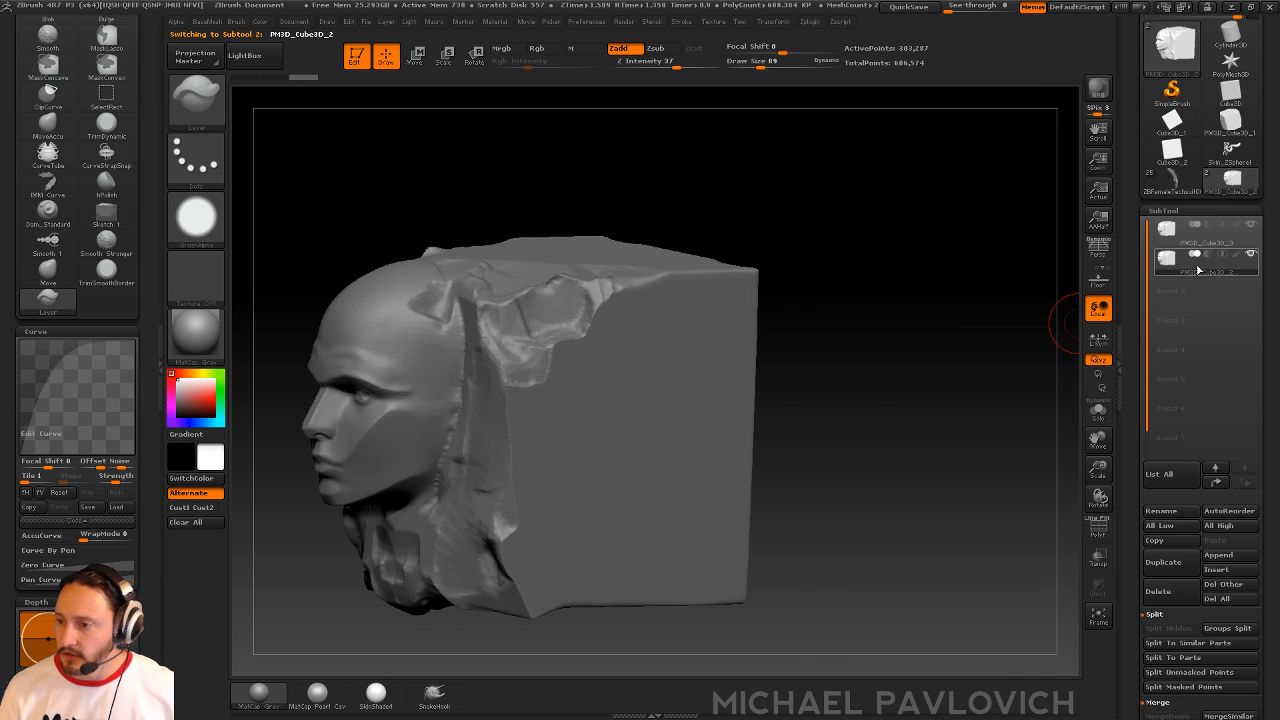
- Compare the two overlapping subtools by switching between them and toggling Solo mode
left_click(1205, 243)
left_click(1207, 268)
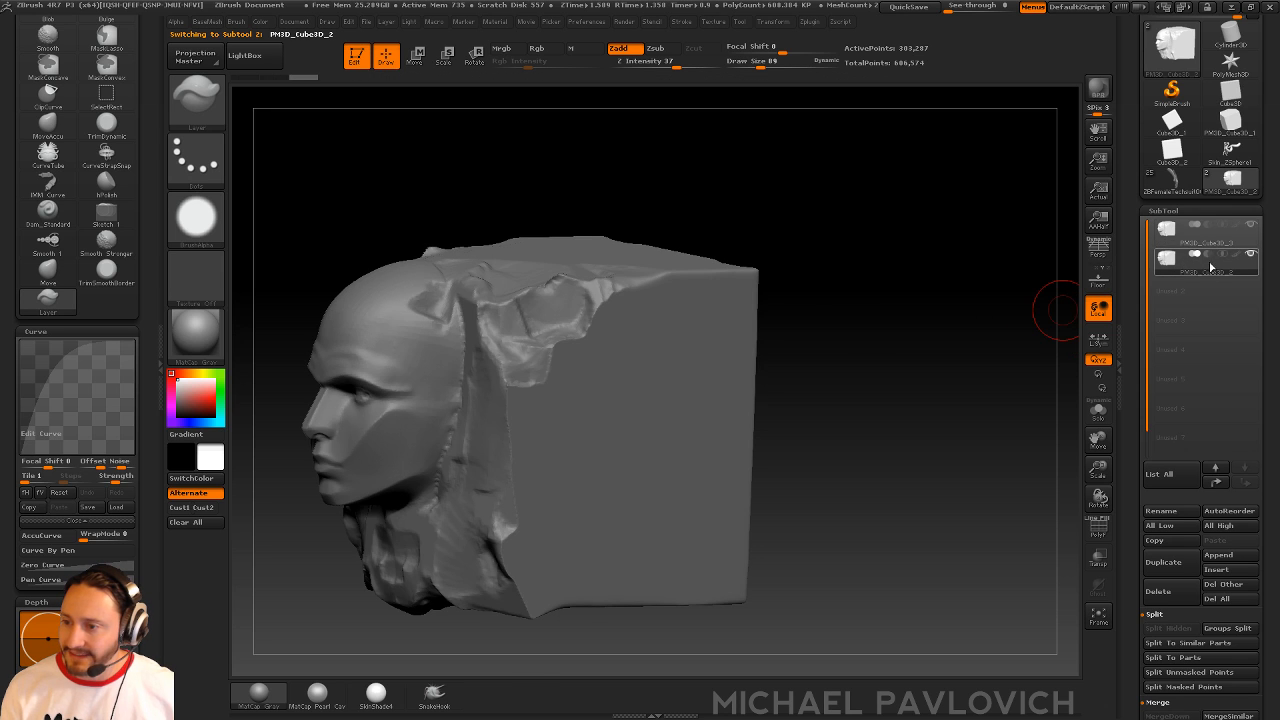
left_click(1098, 412)
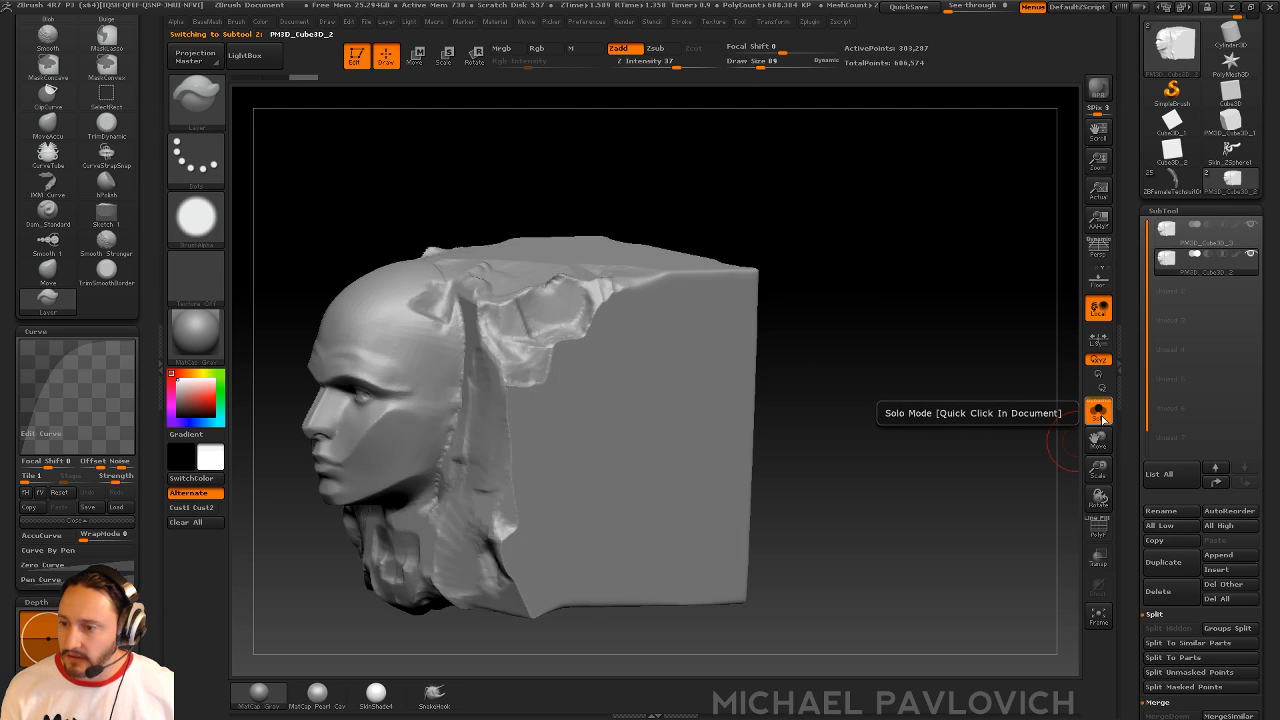
left_click(1098, 412)
left_click(1192, 238)
left_click_drag(914, 340, 866, 343)
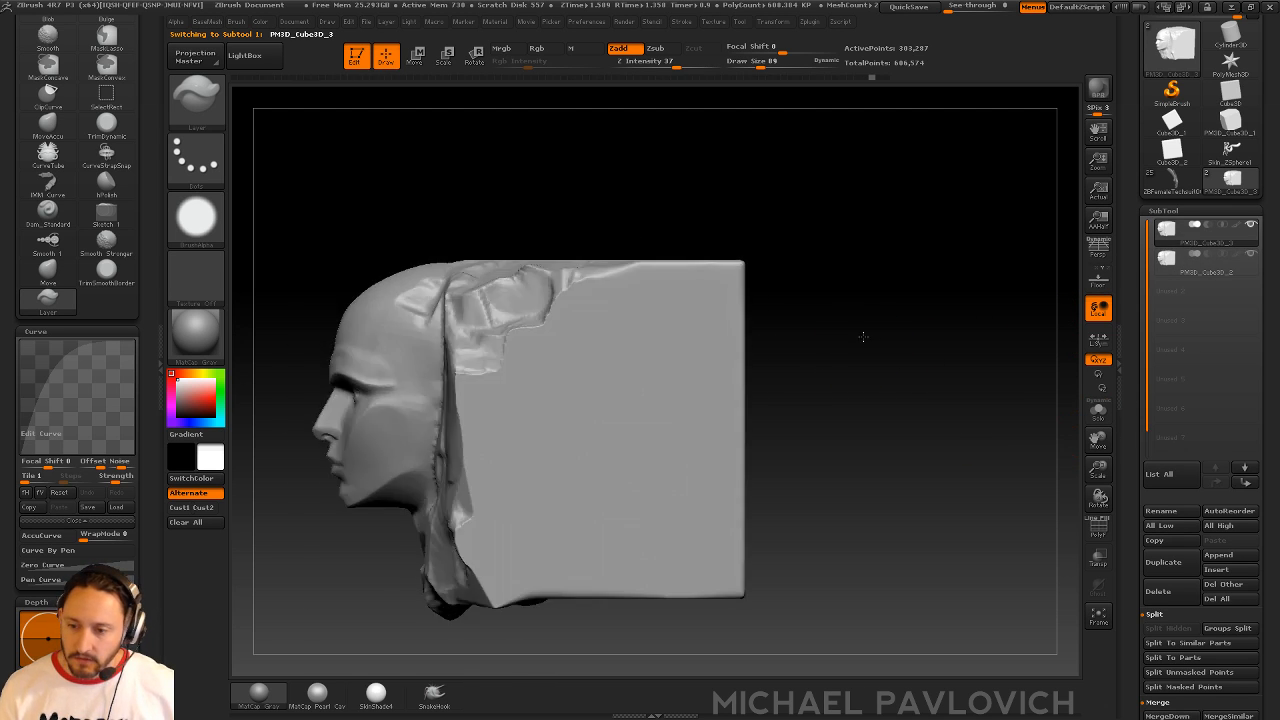
- Isolate PM3D_Cube3D_2 in Solo mode and choose the Dam_Standard brush
left_click(1195, 262)
left_click(1098, 412)
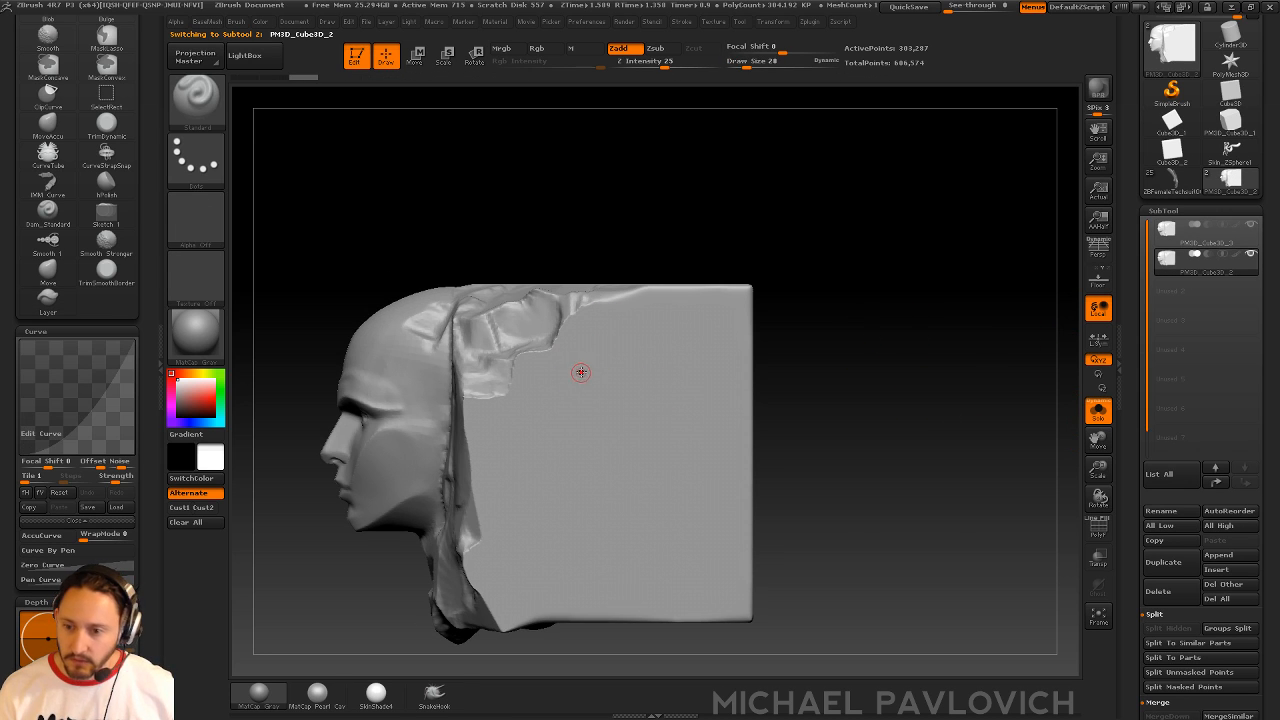
key("b")
key("d")
key("s")
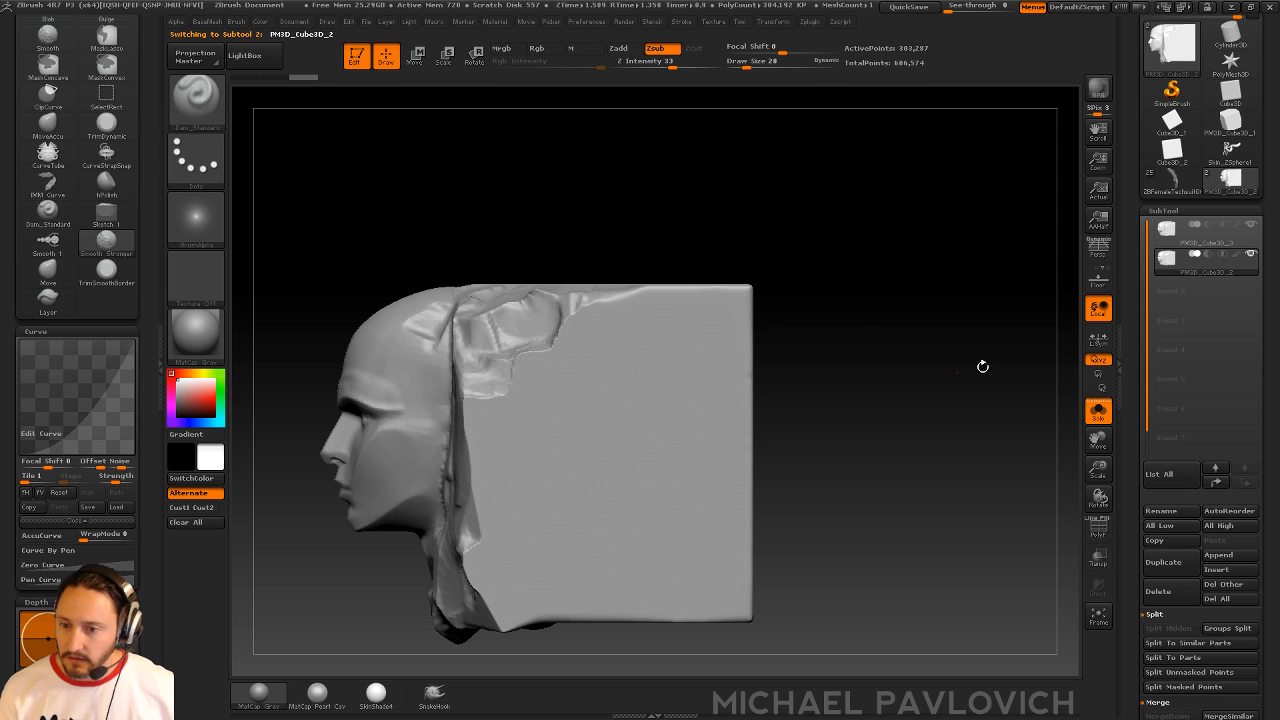
- Carve four spaced horizontal grooves across the block's side with the Dam_Standard brush at draw size 20
left_click_drag(520, 360, 829, 369)
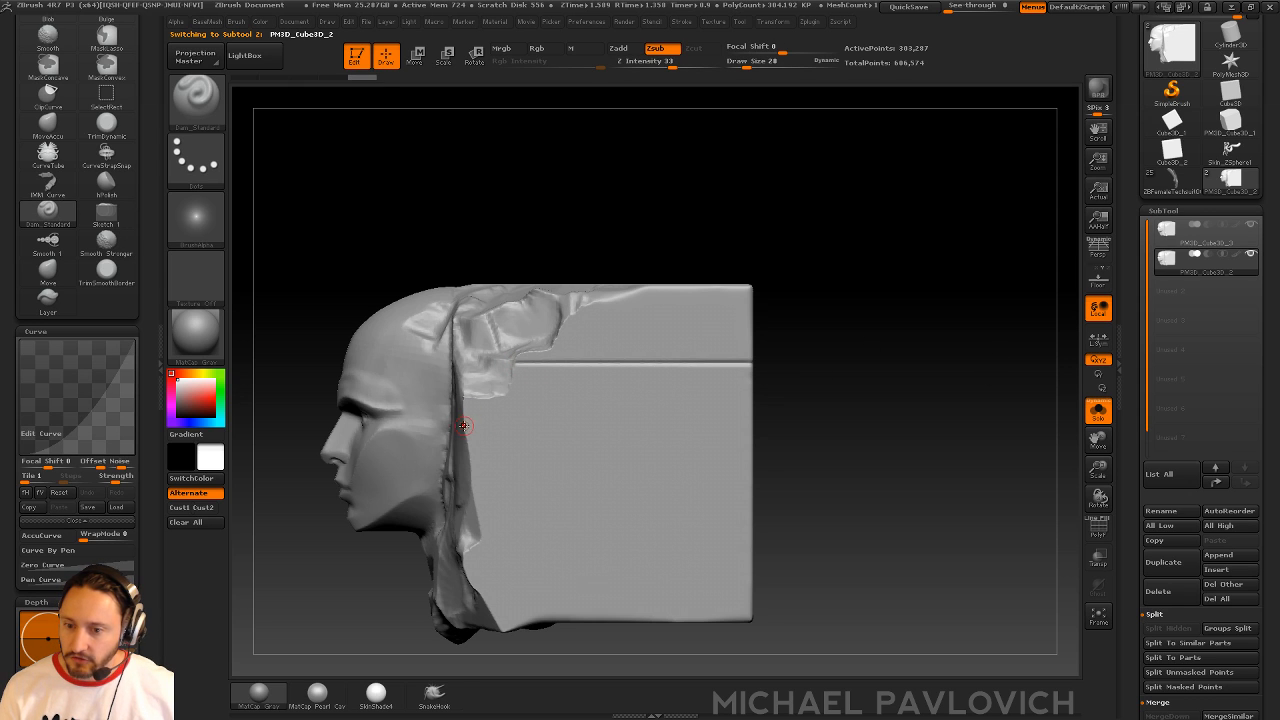
left_click_drag(465, 427, 790, 429)
right_click_drag(537, 505, 545, 433, "alt")
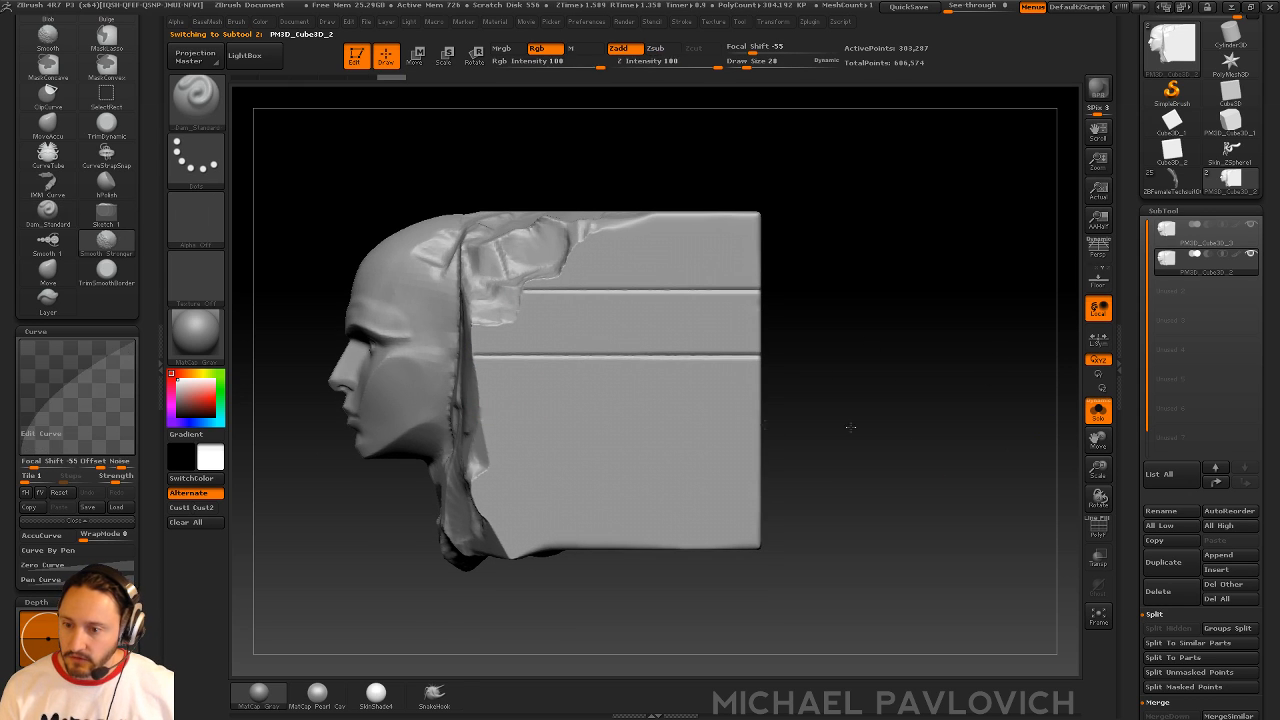
left_click_drag(478, 413, 790, 416)
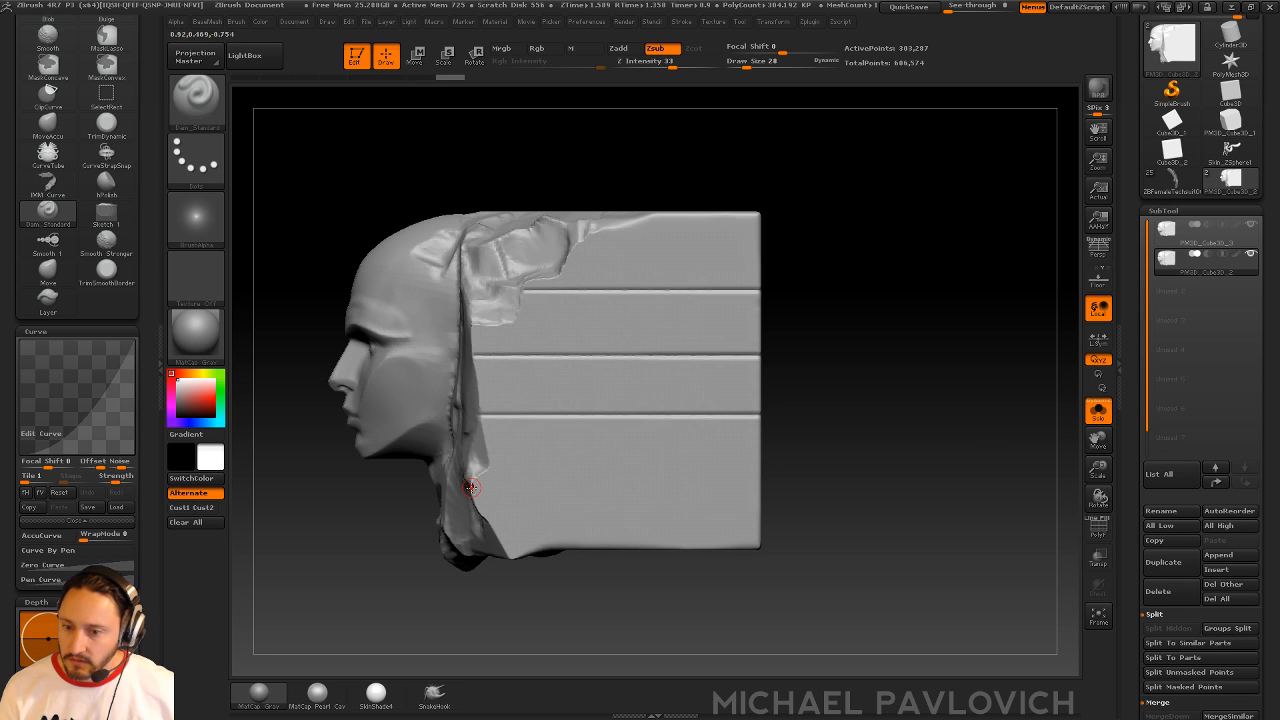
mouse_move(472, 488)
left_mouse_down()
mouse_move(765, 490)
mouse_move(931, 391)
mouse_move(886, 397)
left_mouse_up()
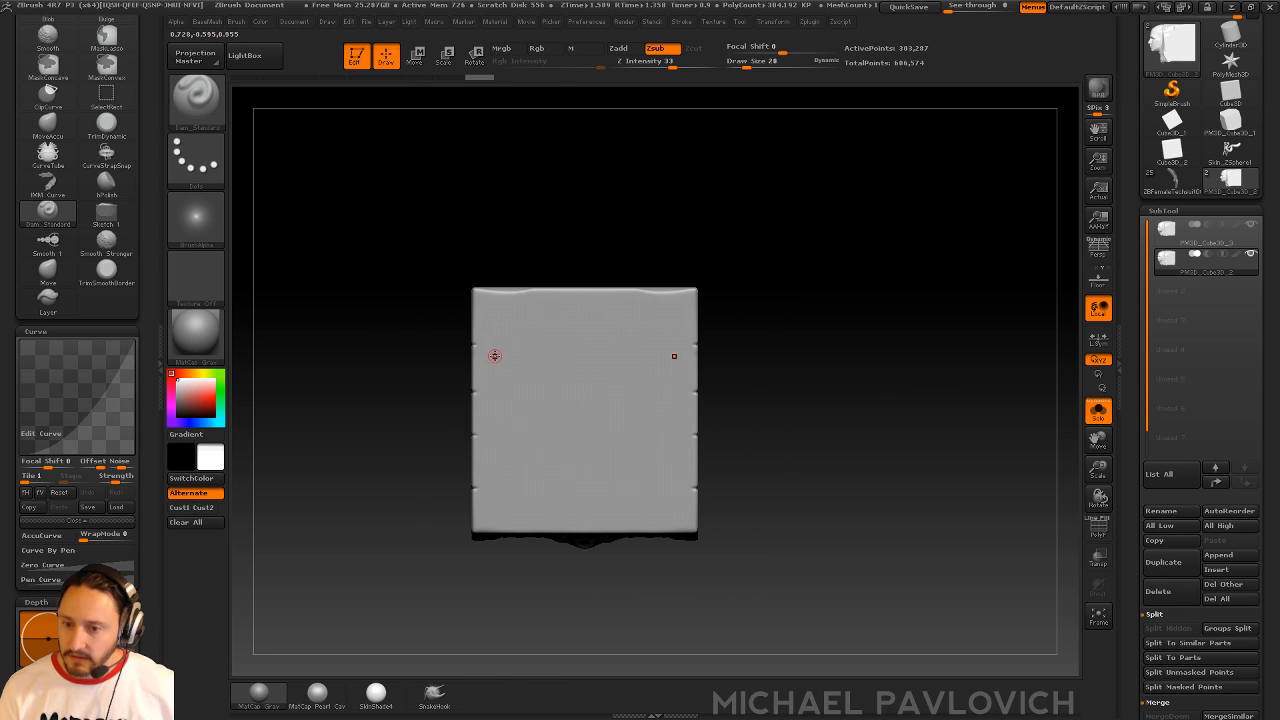
- Carve four horizontal grooves across the block's back face with Dam_Standard, lining them up with the grooves on the side
left_click_drag(472, 344, 820, 362)
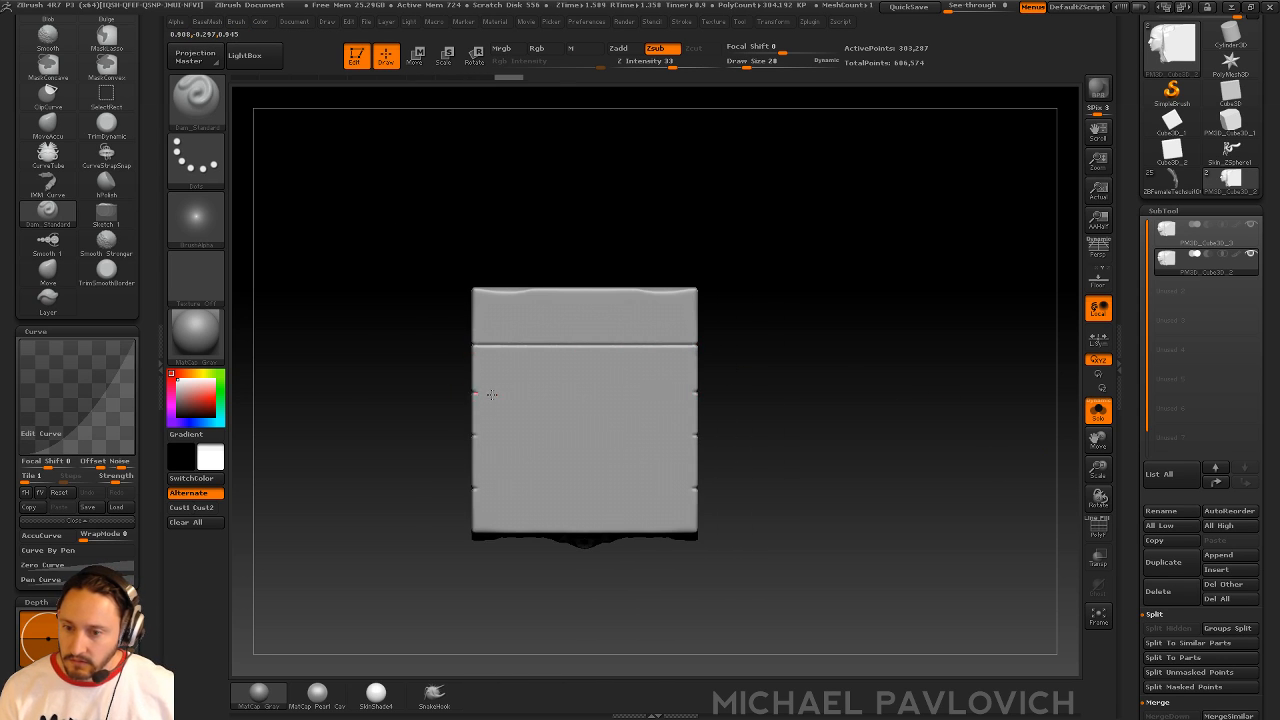
left_click_drag(491, 394, 760, 396)
left_click_drag(475, 435, 760, 432)
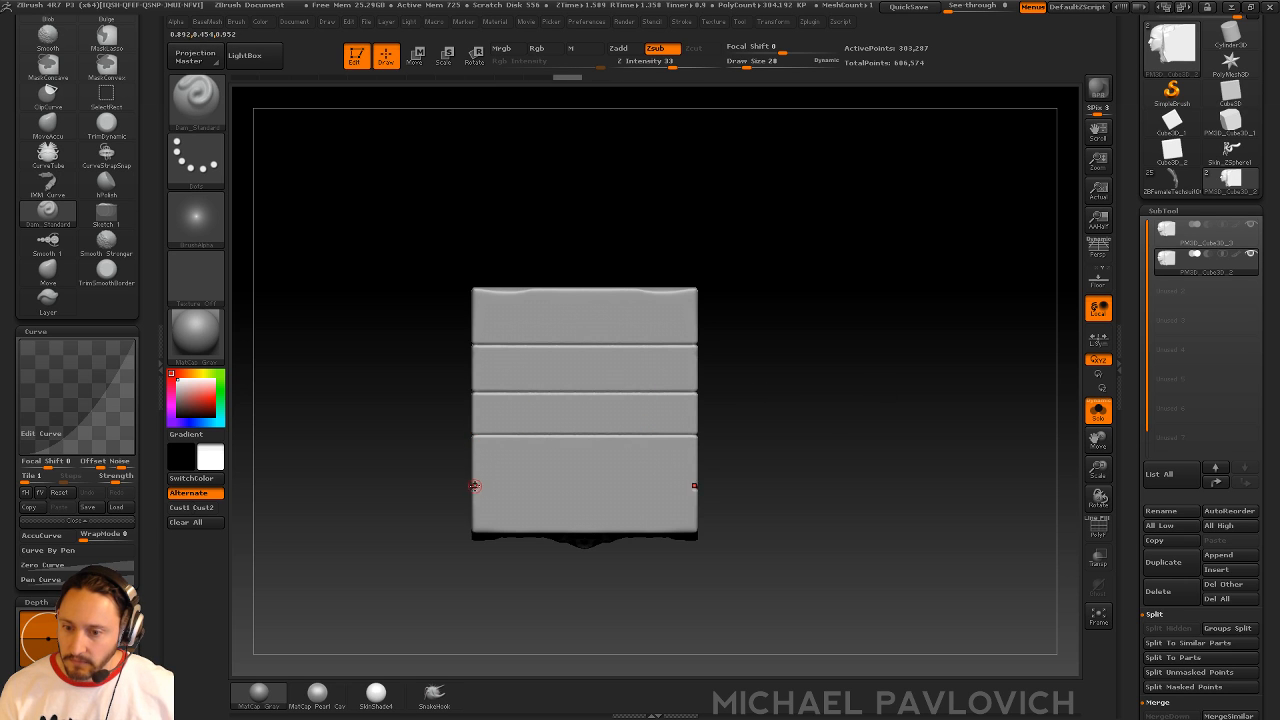
left_click_drag(474, 487, 797, 480)
- Carve staggered vertical brick joints between the horizontal grooves on the block's side with Dam_Standard at draw size 53
left_click_drag(725, 400, 769, 379, "shift")
key("f")
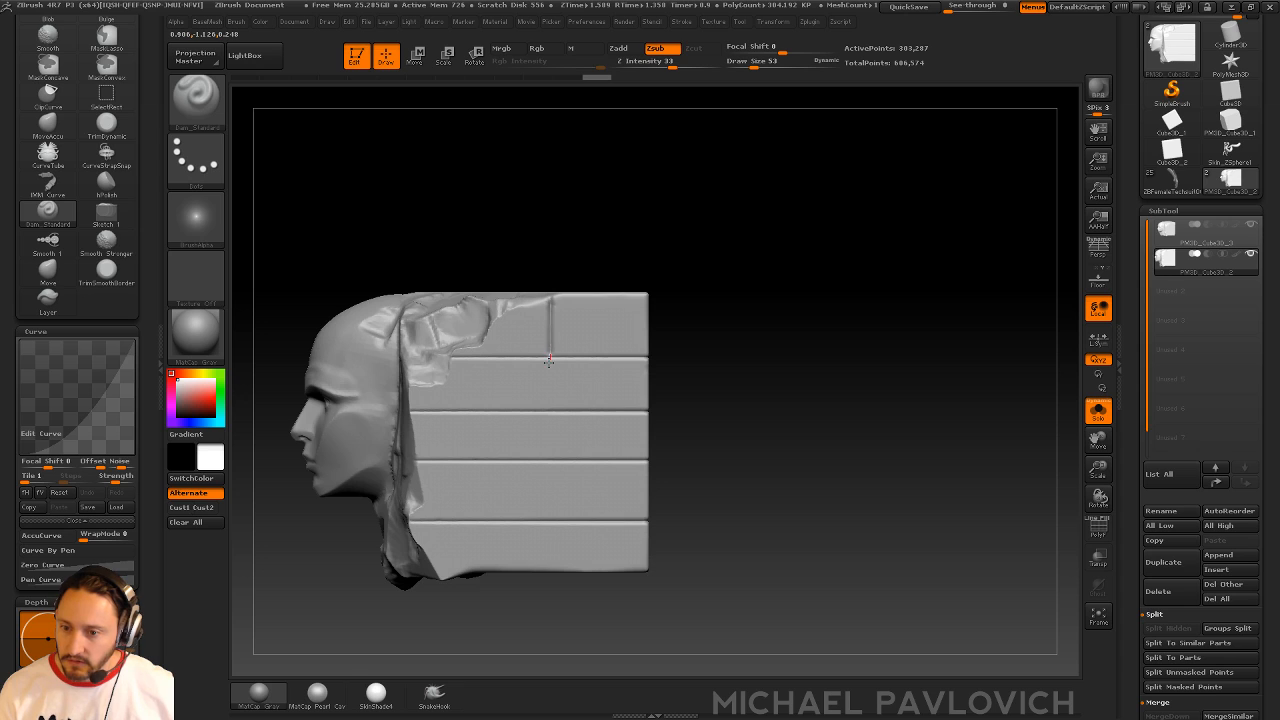
left_click_drag(549, 362, 550, 366)
left_click_drag(549, 459, 548, 465)
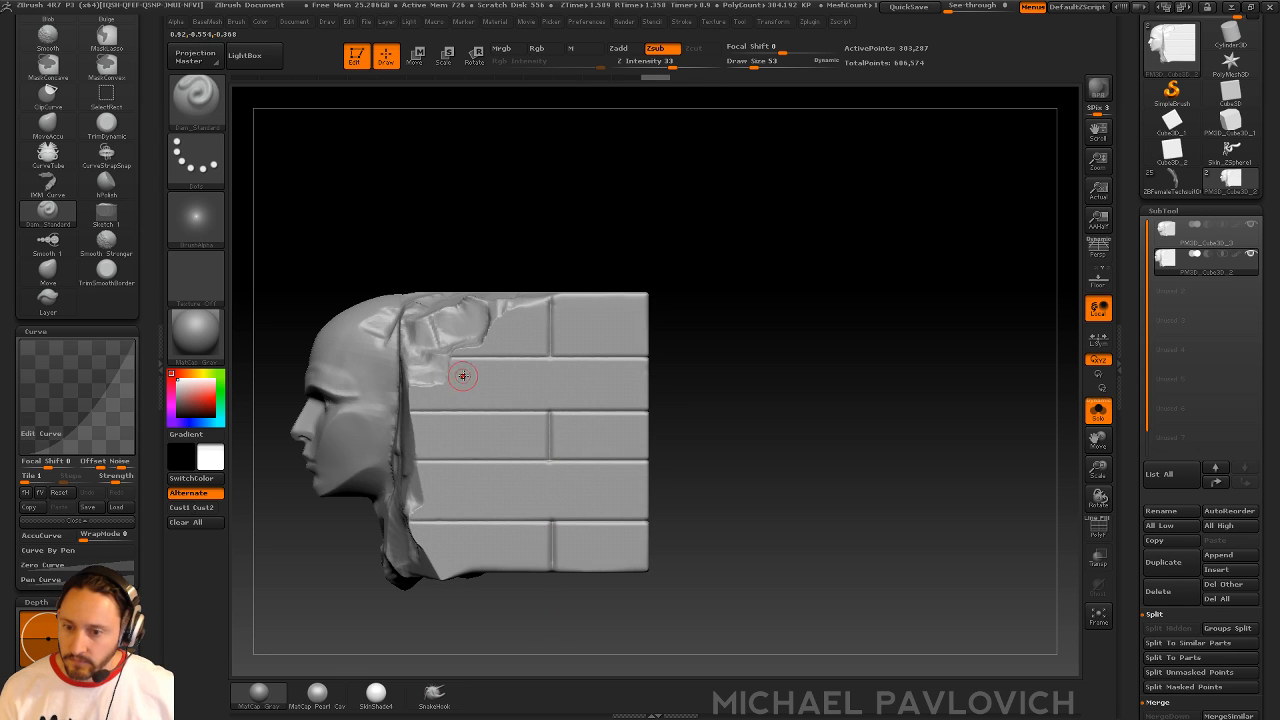
left_click_drag(462, 375, 464, 360)
left_click_drag(464, 414, 465, 462)
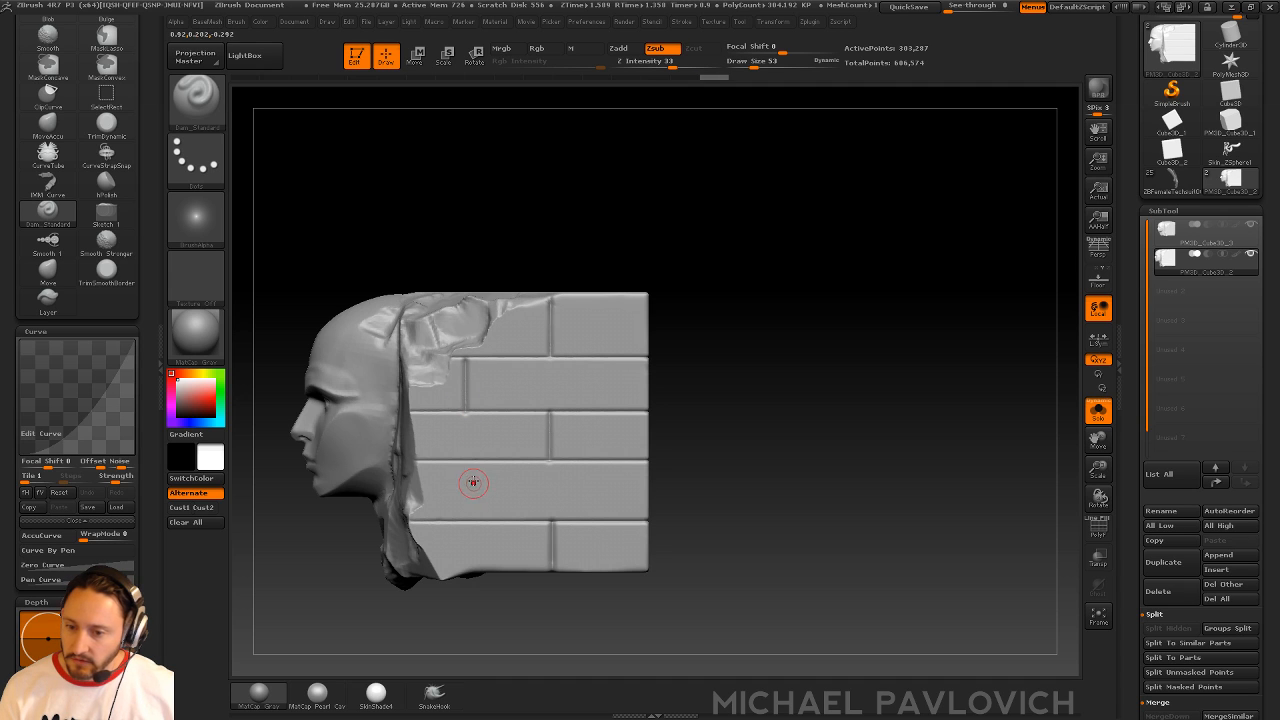
left_click_drag(464, 520, 464, 522)
- Carve staggered vertical brick joints into the block's back face, alternating paired and single central joints from row to row
left_click_drag(838, 381, 760, 380, "shift")
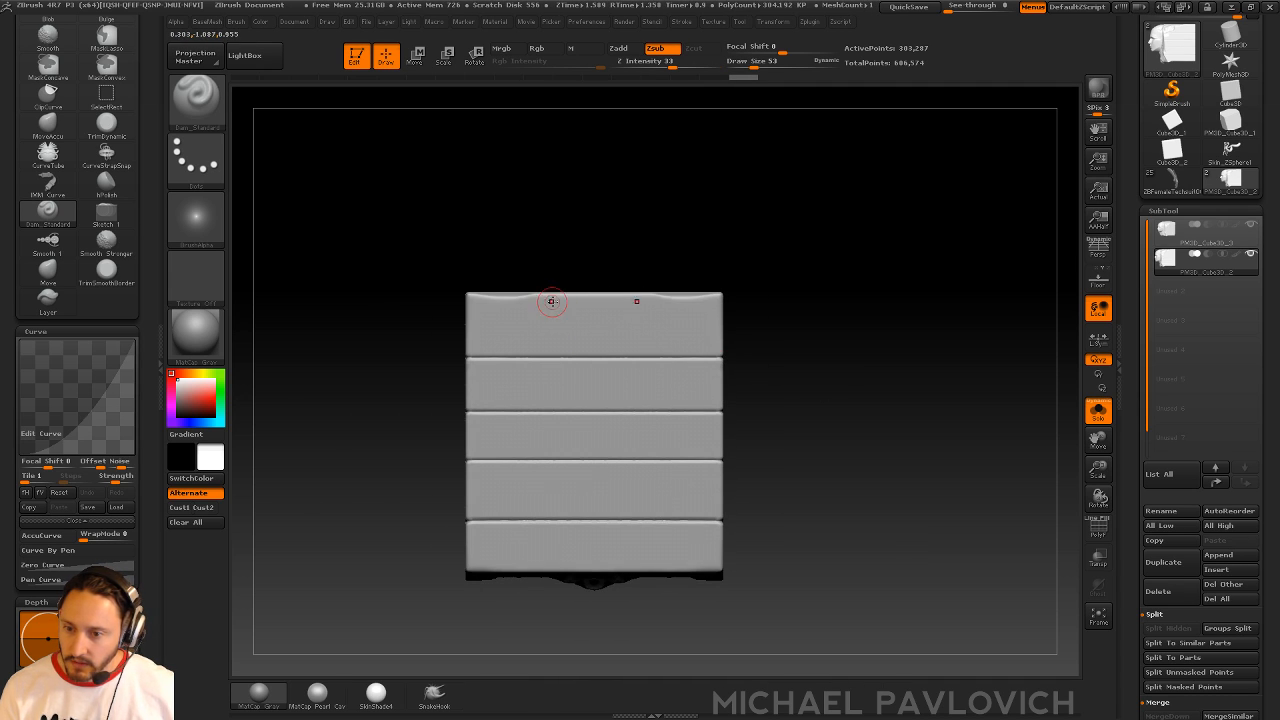
left_click_drag(553, 298, 555, 364)
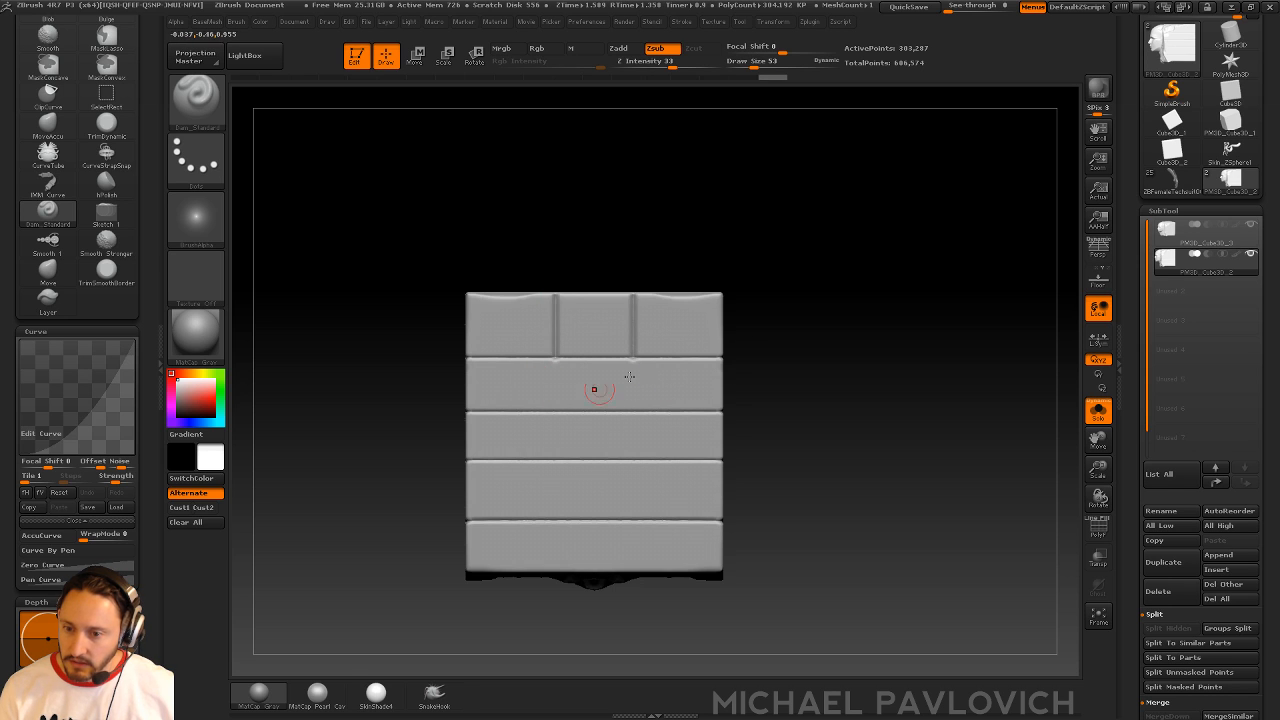
mouse_move(768, 336)
left_mouse_down()
mouse_move(801, 327)
mouse_move(782, 330)
left_mouse_up()
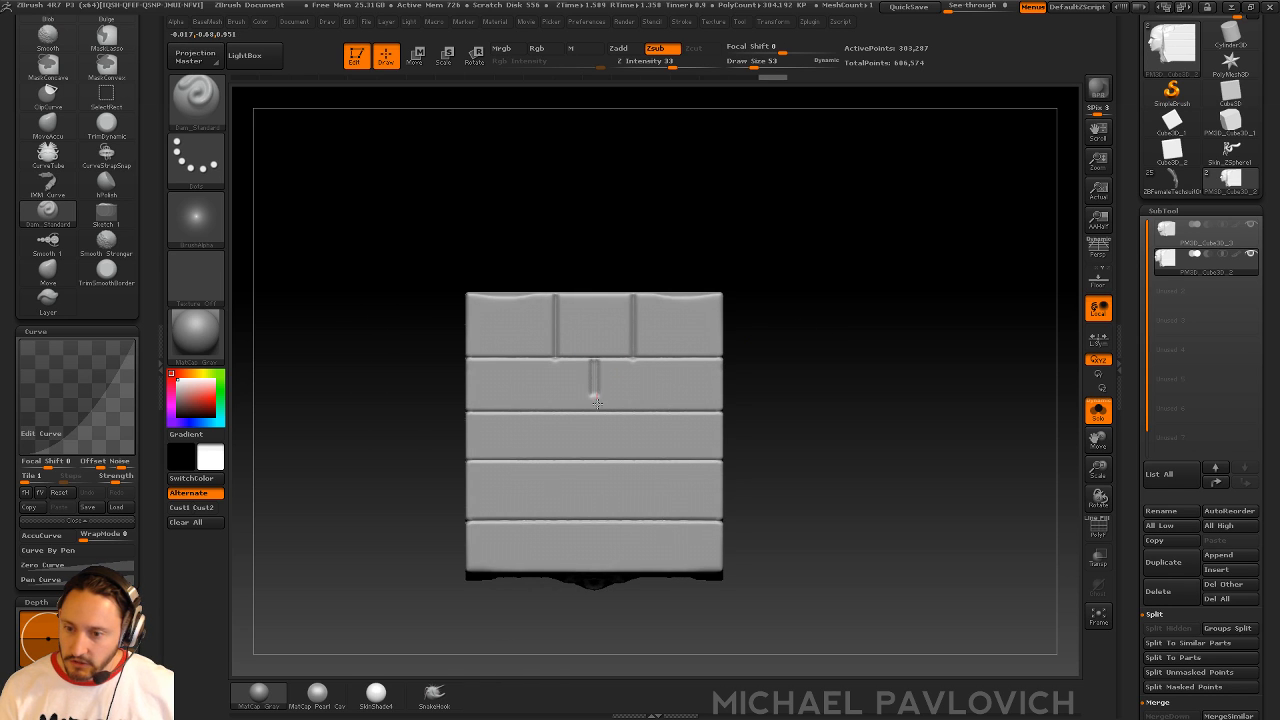
left_click_drag(594, 419, 594, 421)
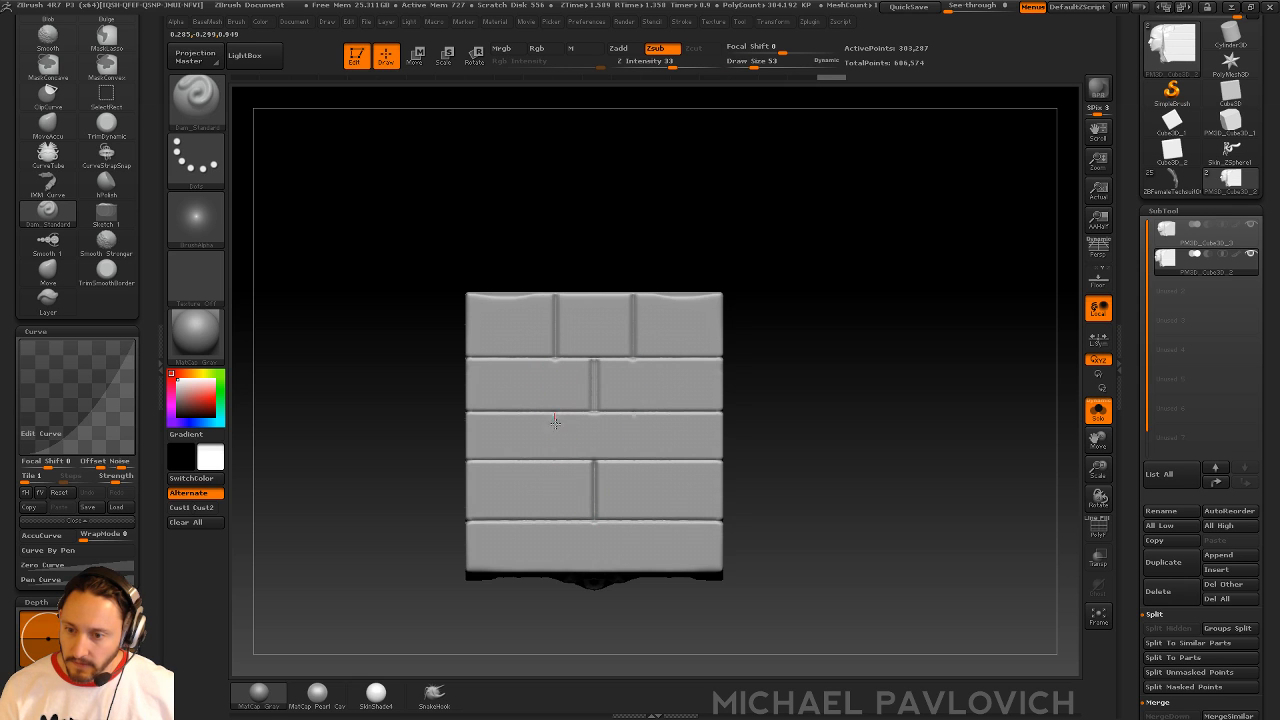
left_click_drag(553, 460, 553, 462)
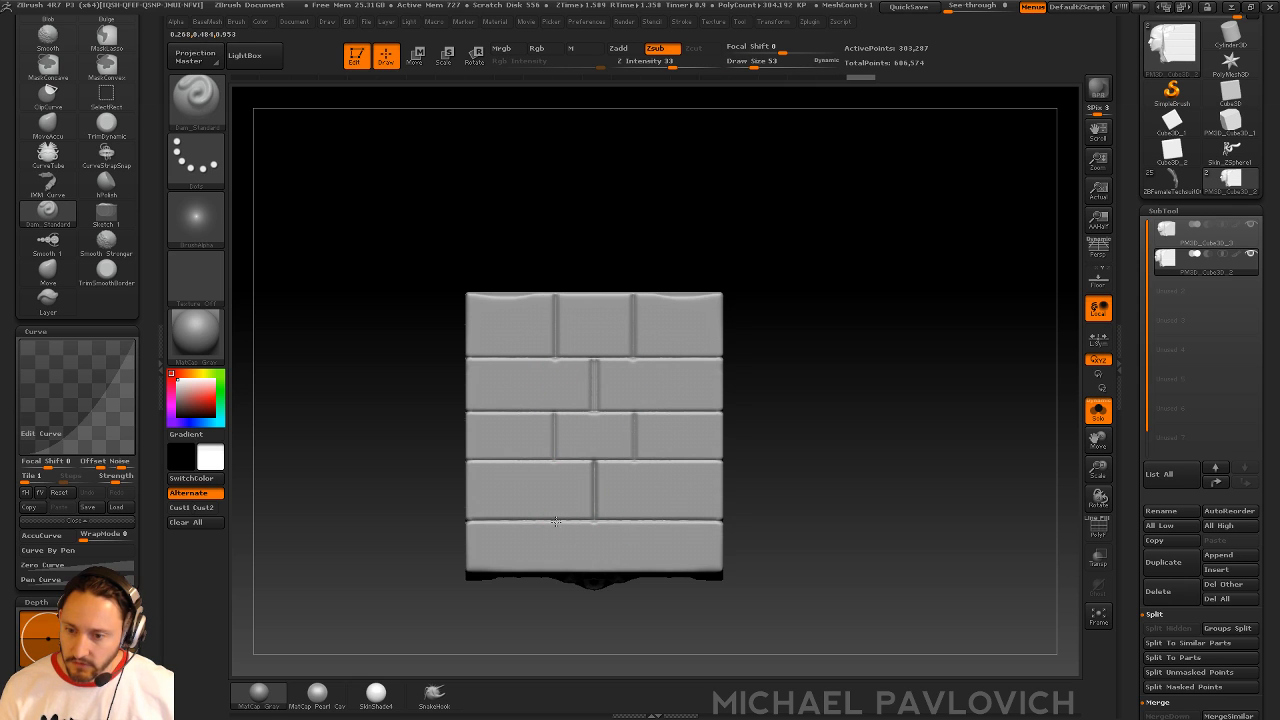
mouse_move(556, 522)
left_mouse_down()
mouse_move(556, 578)
mouse_move(937, 420)
mouse_move(1031, 432)
left_mouse_up()
- Make PM3D_Cube3D_3 the active subtool and choose the Layer brush
left_click_drag(765, 538, 785, 534, "alt")
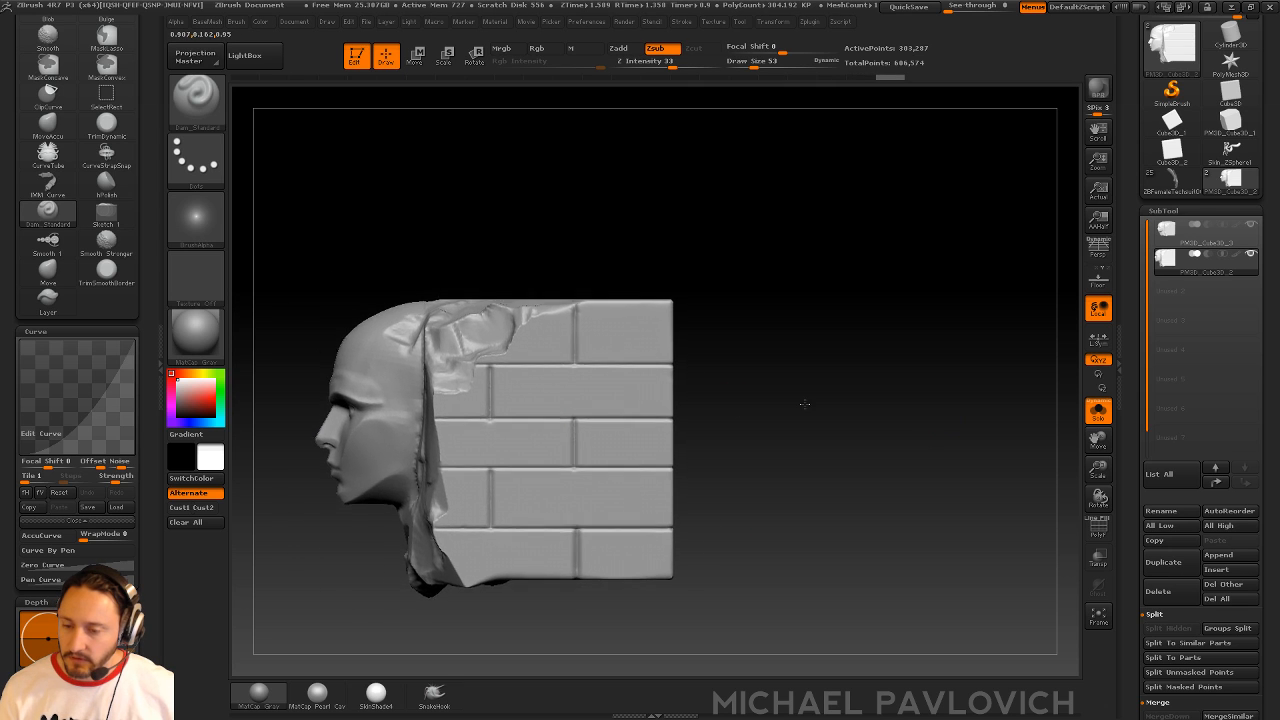
left_click_drag(805, 404, 827, 402, "alt")
left_click(1208, 240)
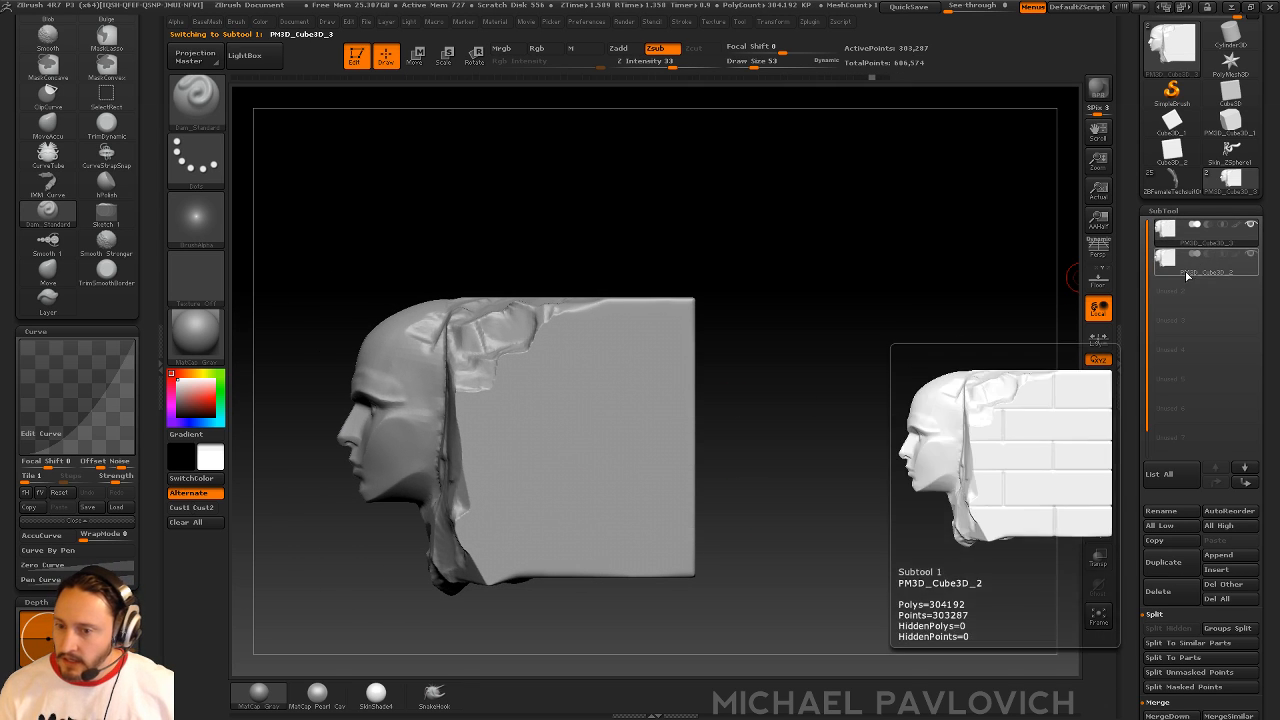
left_click_drag(889, 342, 897, 323, "alt")
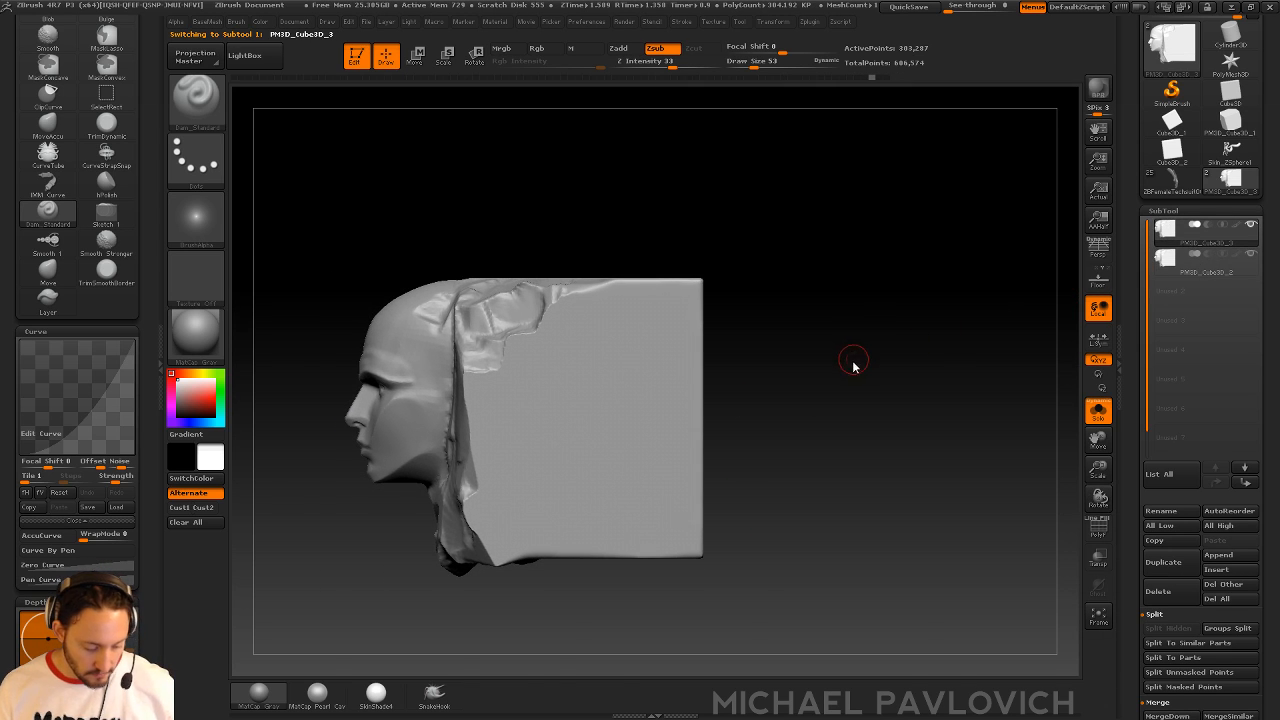
key("b")
key("l")
key("y")
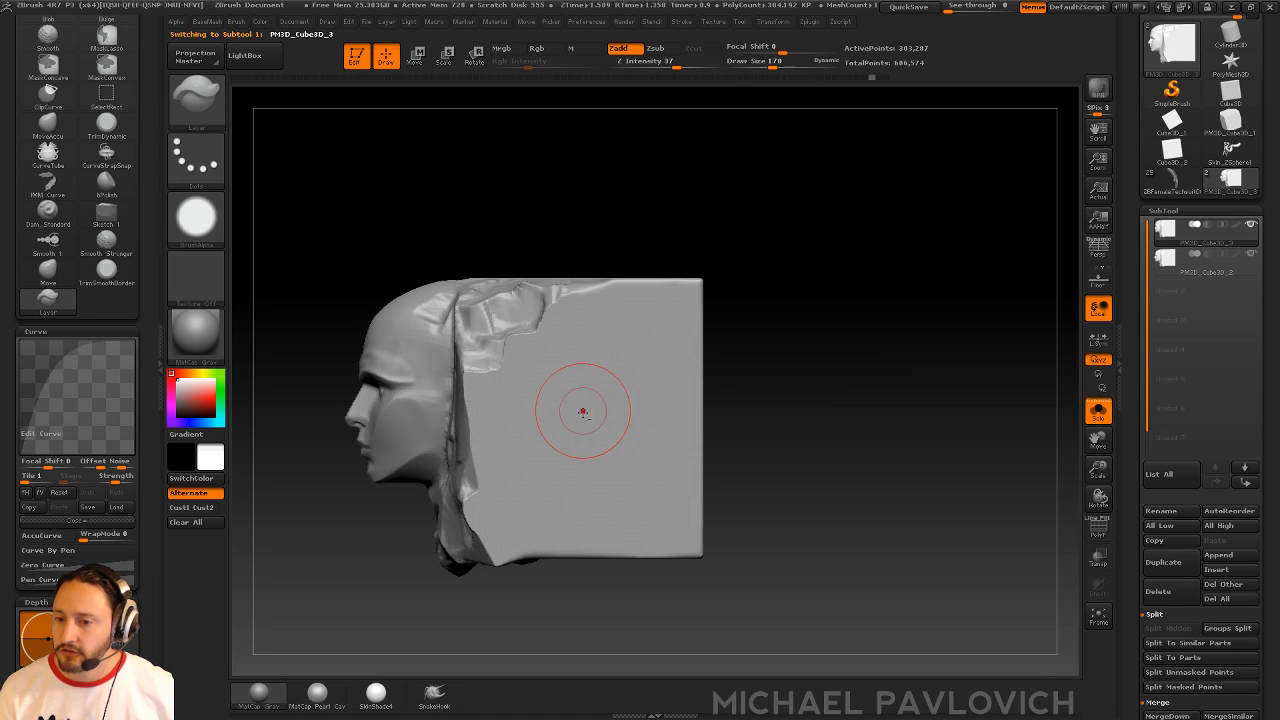
- Test a Layer stroke on the smooth block's side and turn off Solo mode to show both subtools
mouse_move(583, 411)
left_mouse_down()
mouse_move(595, 390)
mouse_move(589, 417)
left_mouse_up()
left_click_drag(740, 360, 789, 352)
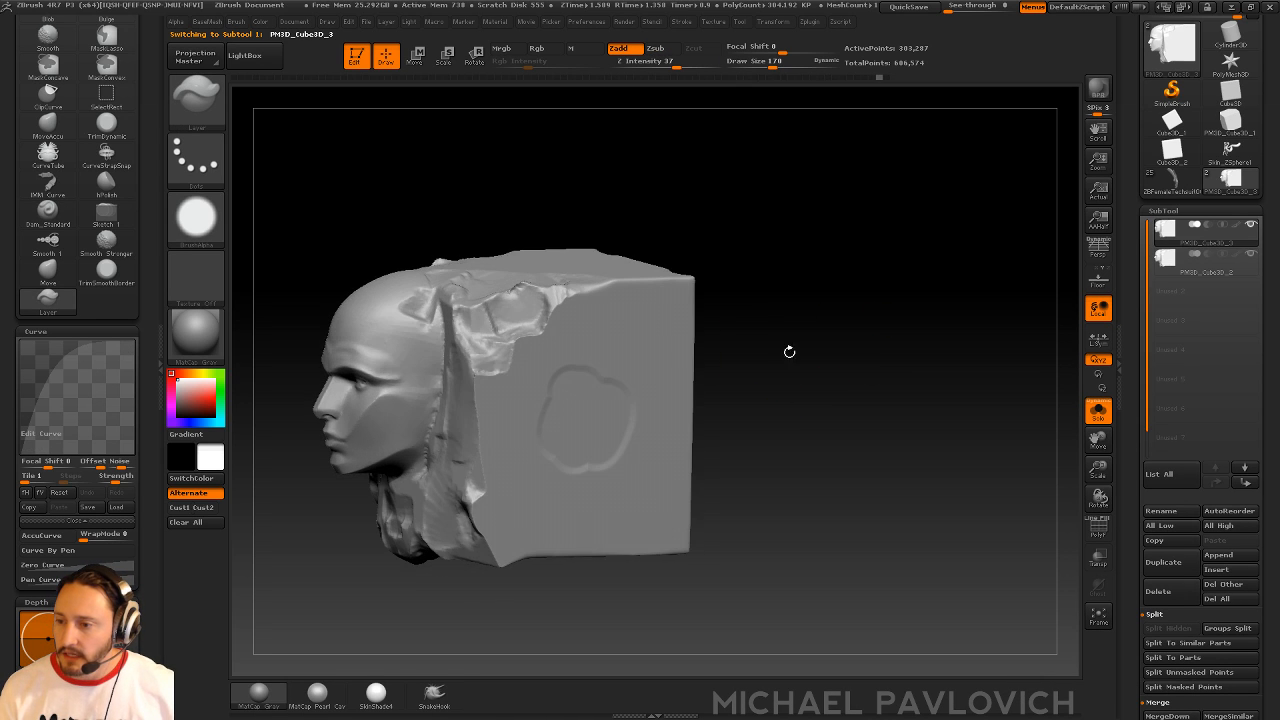
left_click(1097, 412)
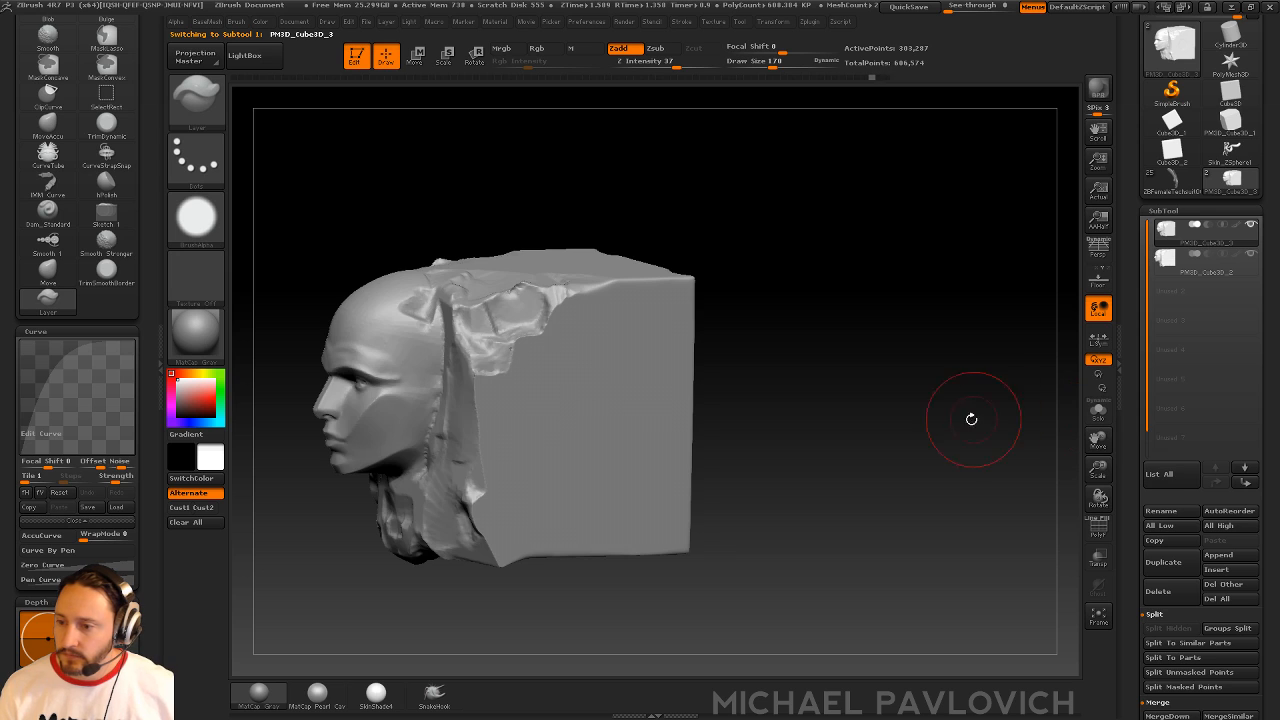
- Try carving through PM3D_Cube3D_3's side with the Layer brush to expose the bricks, and undo the strokes
left_click_drag(971, 419, 846, 360, "shift")
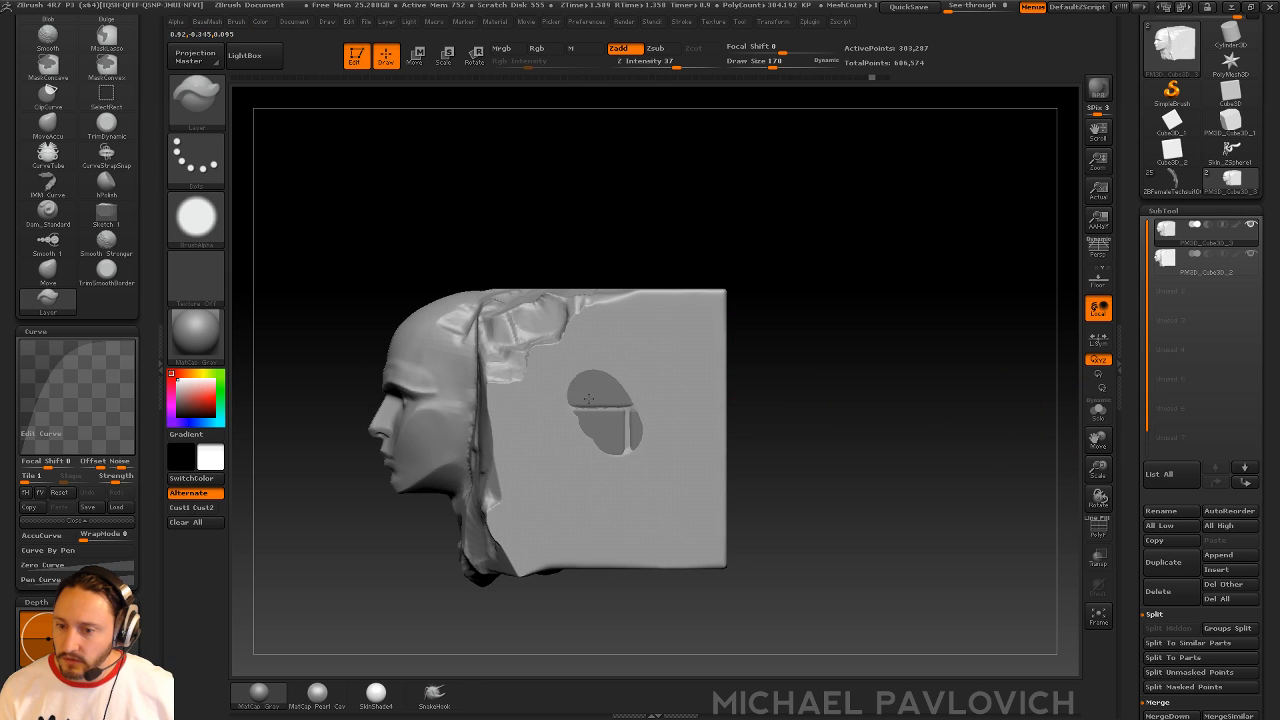
mouse_move(588, 399)
left_mouse_down()
mouse_move(600, 420)
mouse_move(579, 402)
mouse_move(610, 400)
left_mouse_up()
left_click_drag(779, 362, 815, 375)
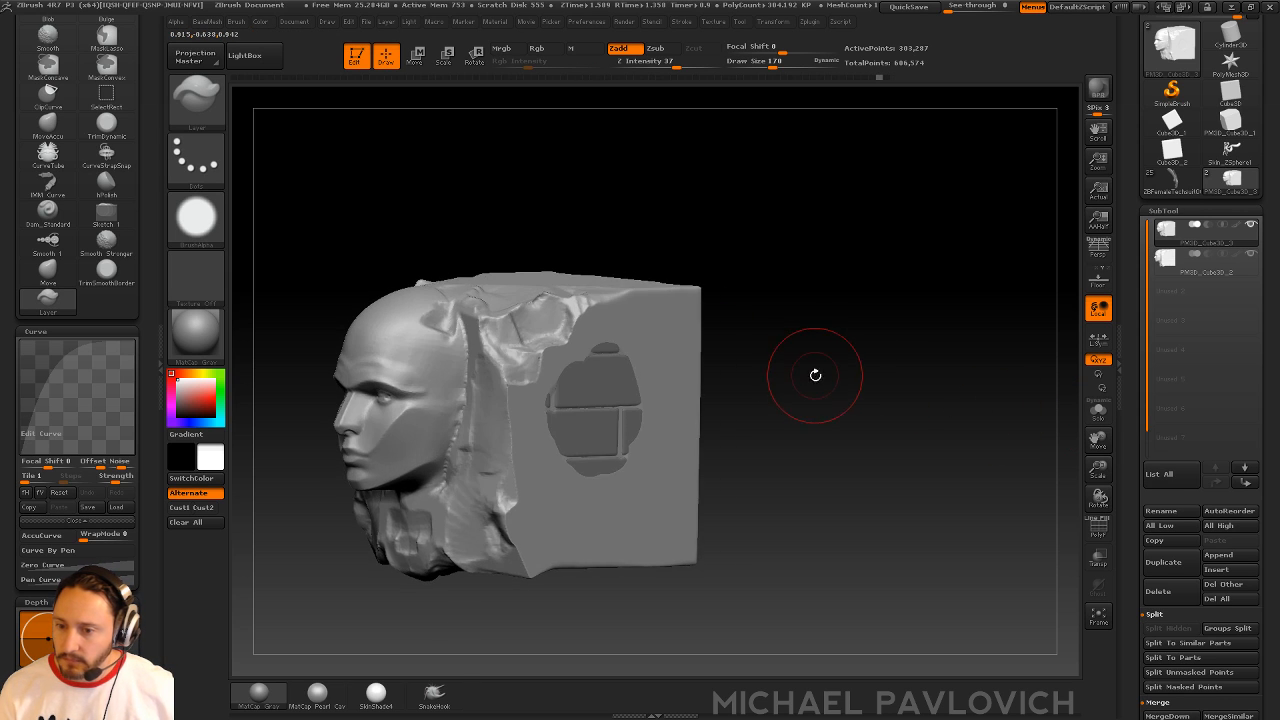
key("ctrl+z")
key("ctrl+z")
- Adjust PM3D_Cube3D_2 very slightly with the Inflate deformation
left_click(1208, 272)
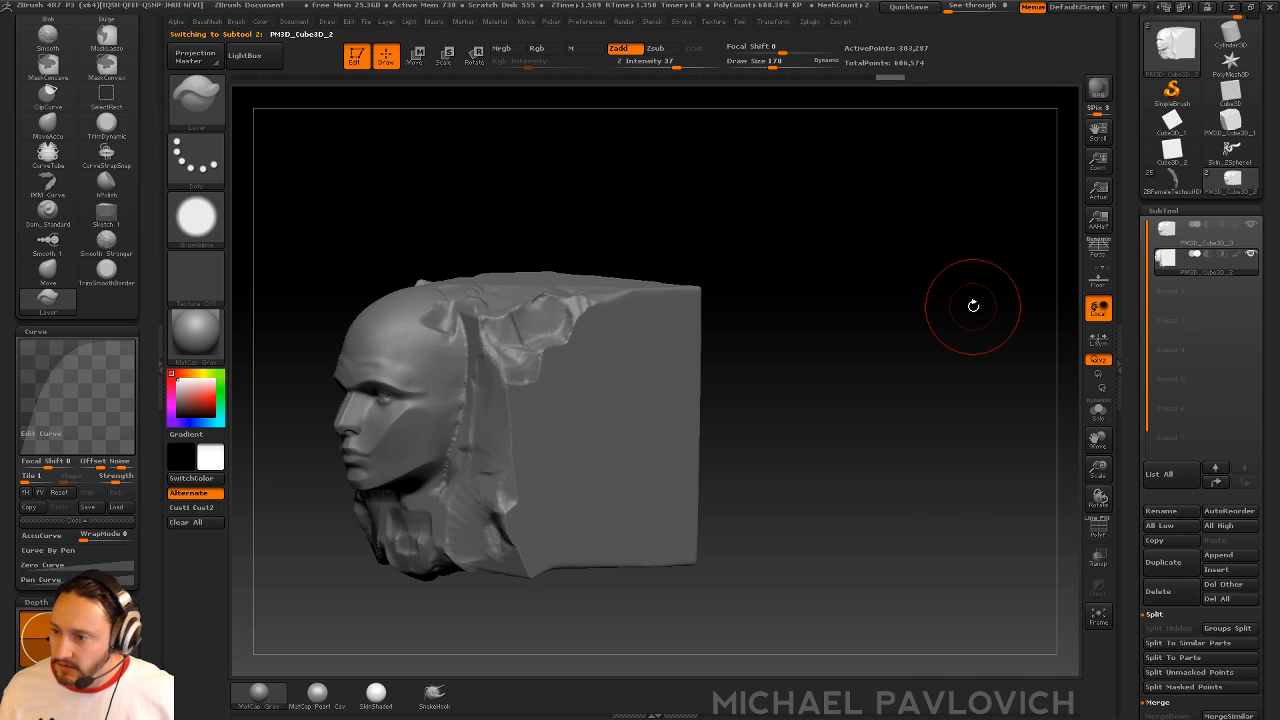
key("1")
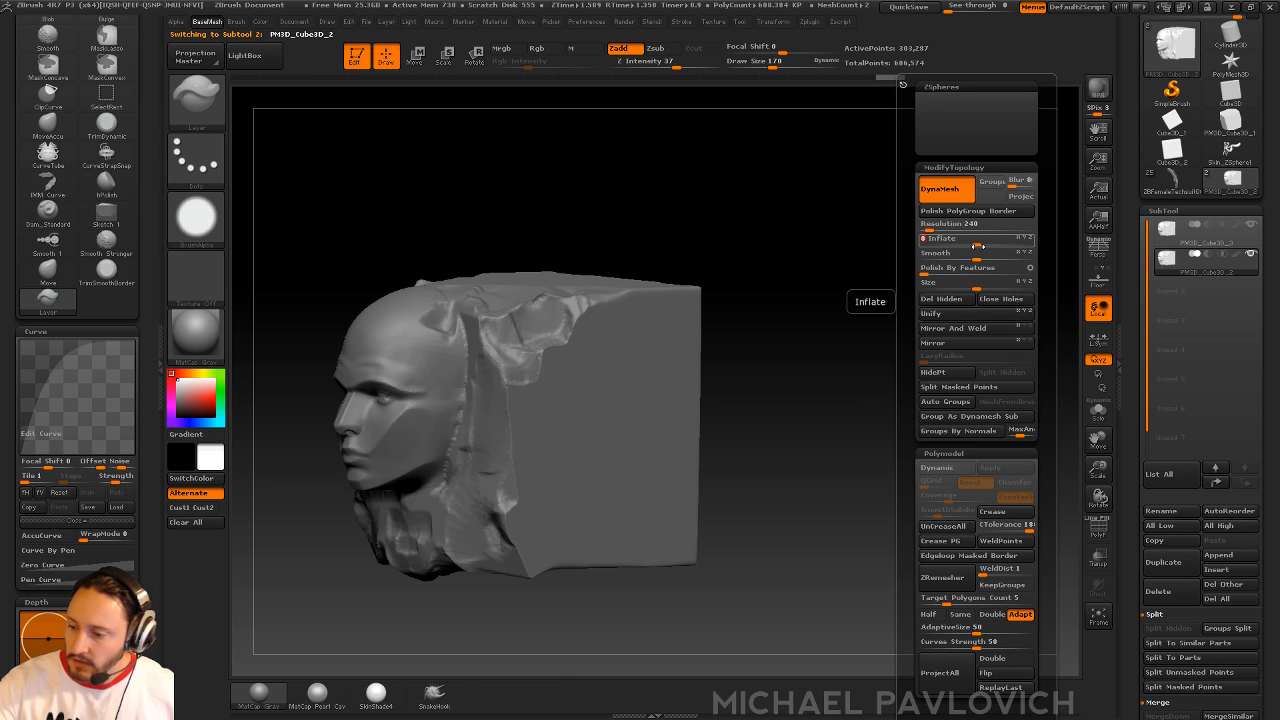
mouse_move(754, 391)
left_mouse_down()
mouse_move(820, 363)
mouse_move(780, 394)
left_mouse_up()
- Try carving the block's side on PM3D_Cube3D_3 with the Clay brush, and undo the strokes
key("b")
key("c")
key("l")
key("s")
mouse_move(583, 470)
left_mouse_down()
mouse_move(590, 430)
mouse_move(623, 414)
mouse_move(573, 445)
left_mouse_up()
left_click(1251, 254, "shift")
left_click(1197, 243)
left_click_drag(731, 400, 805, 408)
key("ctrl+z")
key("ctrl+z")
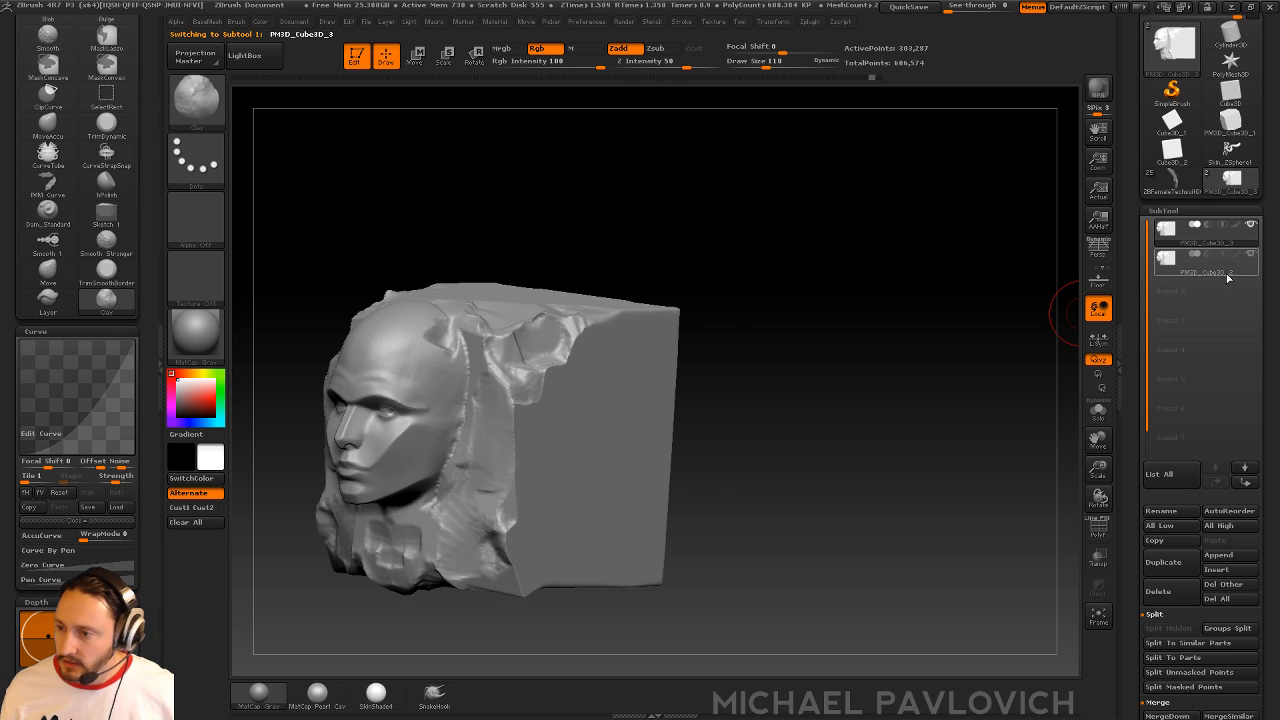
- Select PM3D_Cube3D_2 again and fine-tune its offset with another very slight Inflate change
left_click(1227, 274)
key("4")
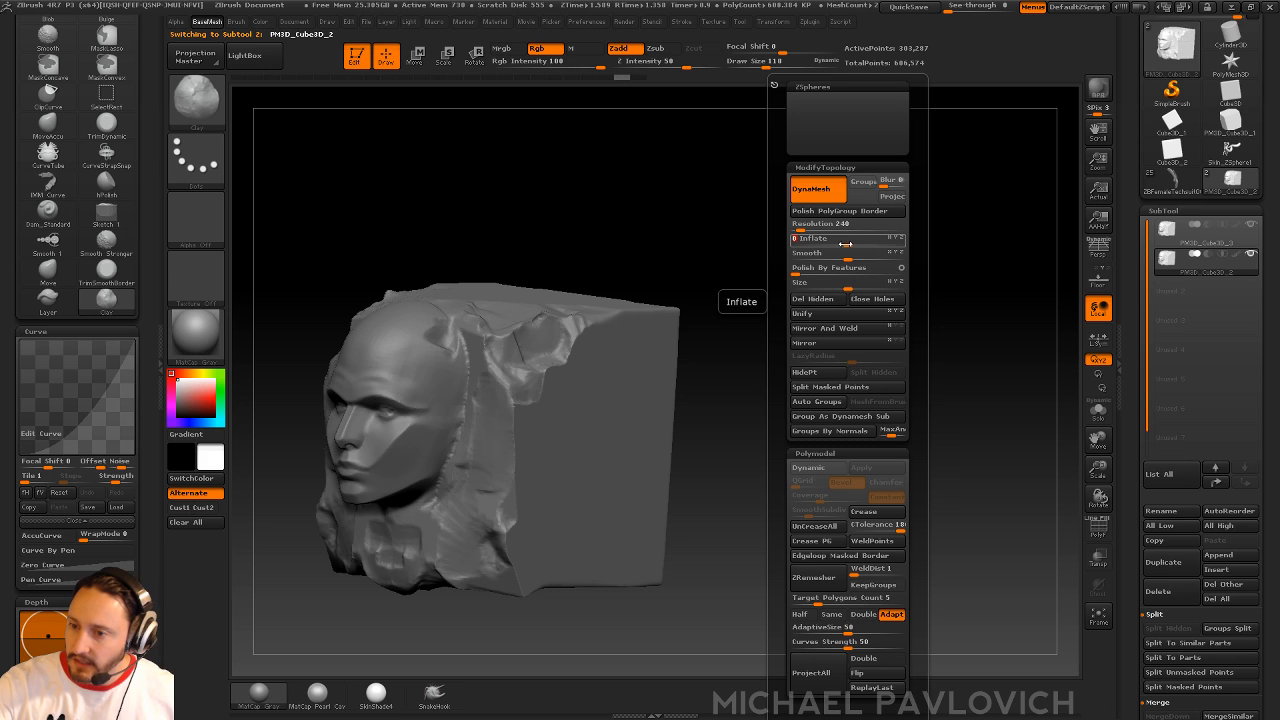
key("ctrl+z")
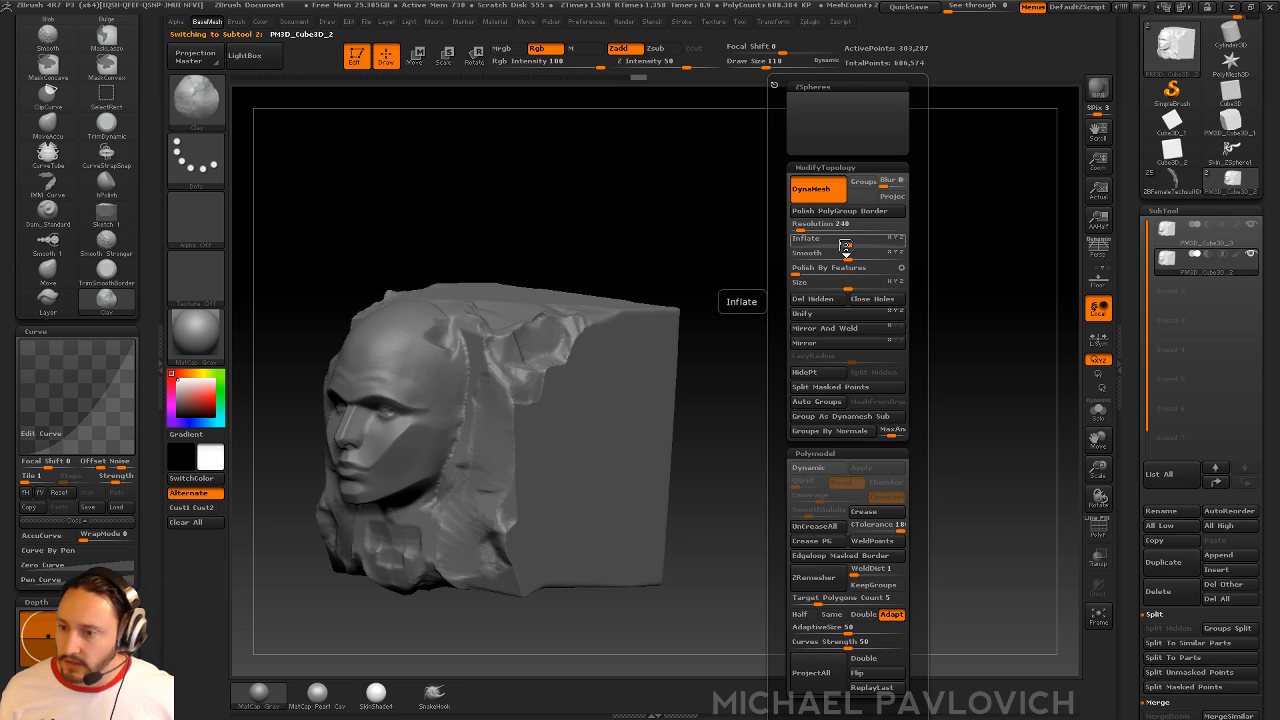
left_click(846, 243)
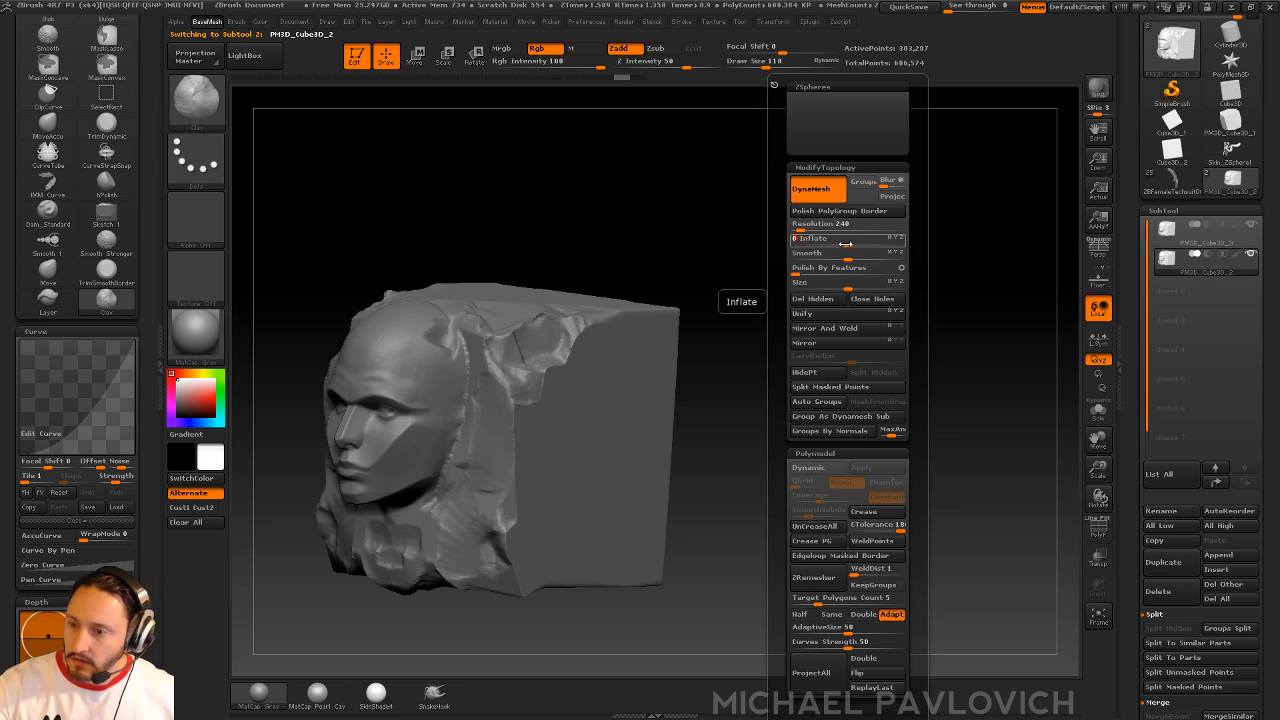
- Try carving an opening in the side of PM3D_Cube3D_3 with the Clay brush at draw size 110, and undo it
left_click_drag(940, 330, 769, 349, "shift")
left_click(1200, 238)
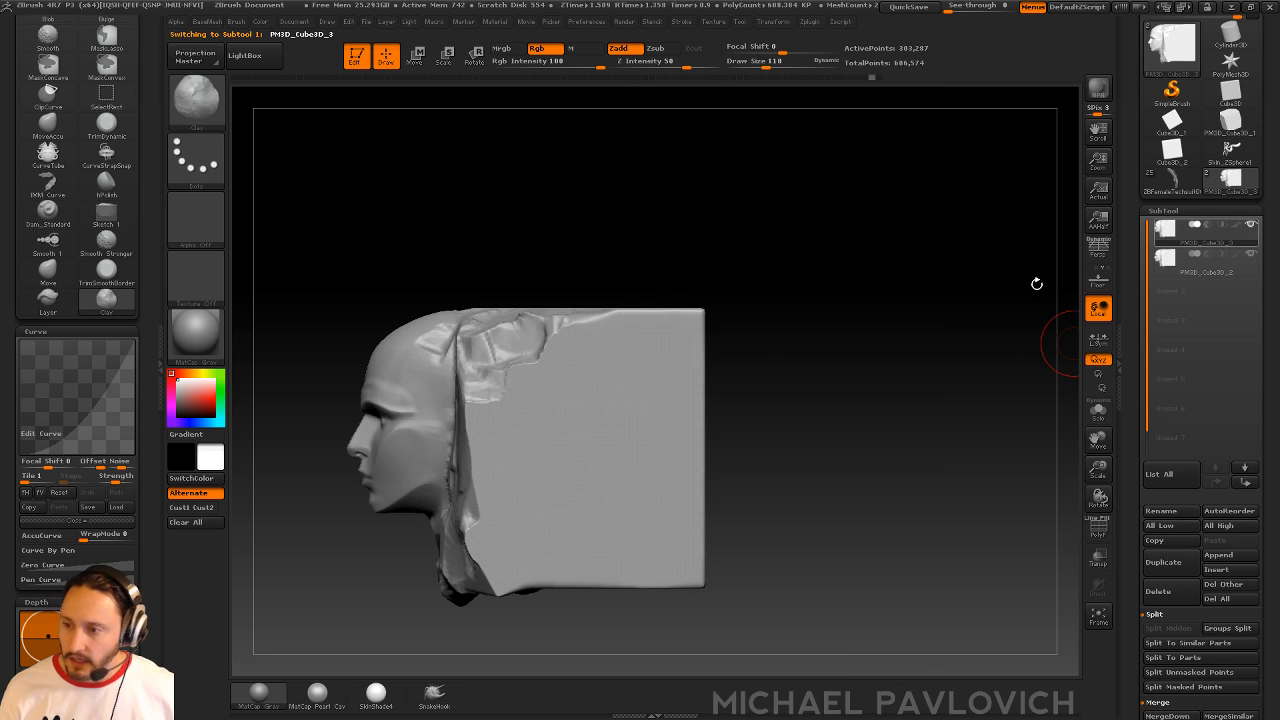
mouse_move(570, 443)
left_mouse_down()
mouse_move(595, 430)
mouse_move(580, 444)
mouse_move(609, 450)
left_mouse_up()
key("ctrl+z")
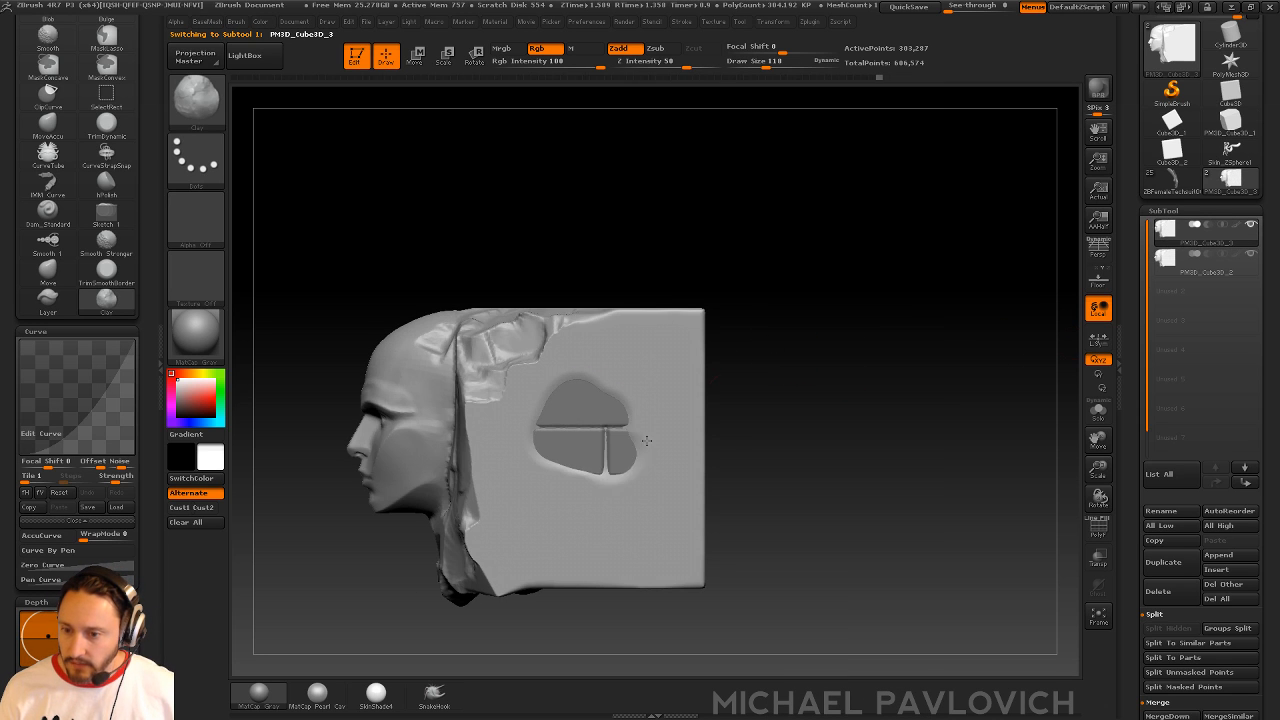
left_click_drag(765, 403, 823, 422)
key("ctrl+z")
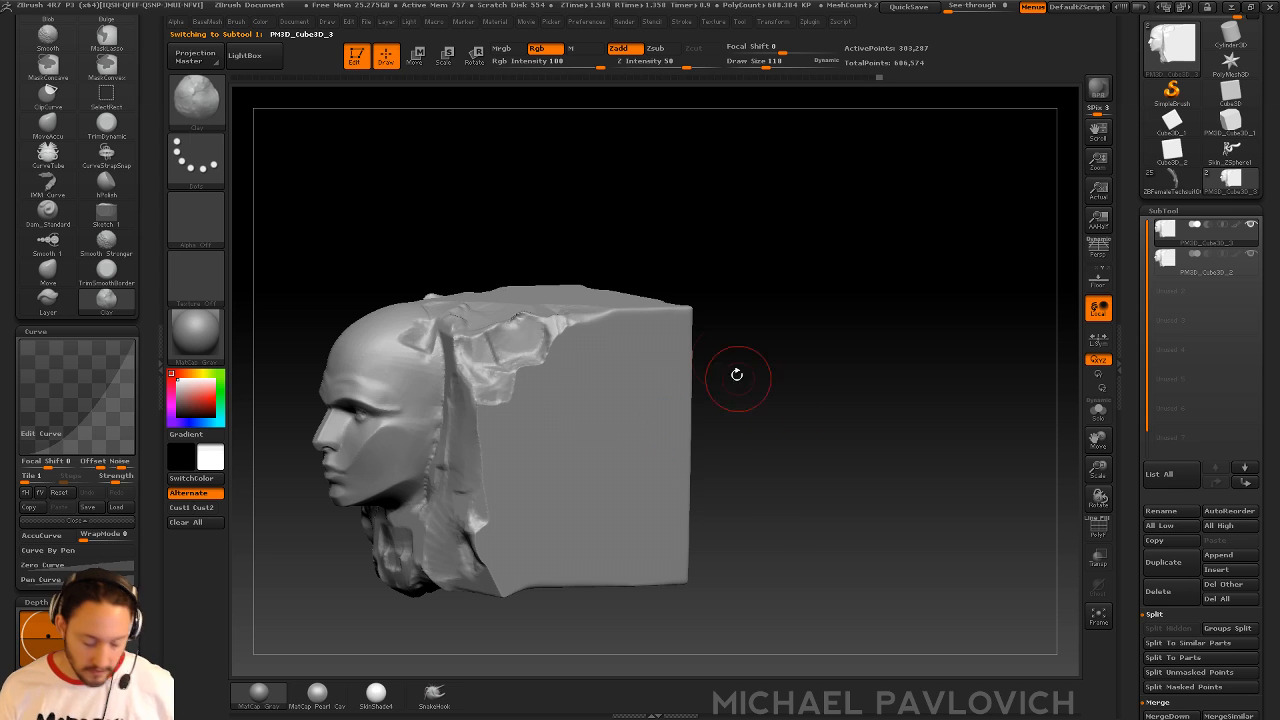
- Choose the Layer brush and delete the stored morph target of PM3D_Cube3D_3
key("b")
key("l")
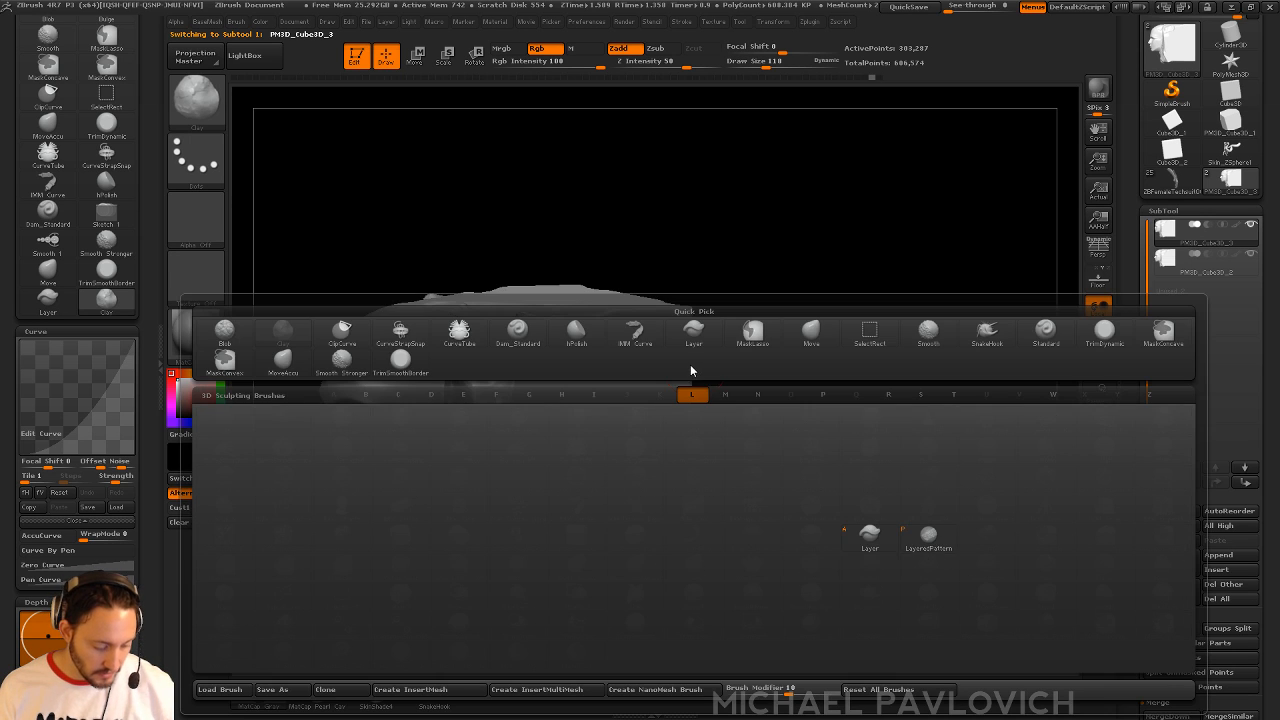
key("a")
left_click_drag(731, 366, 704, 373)
scroll(1140, 445, "down", 10)
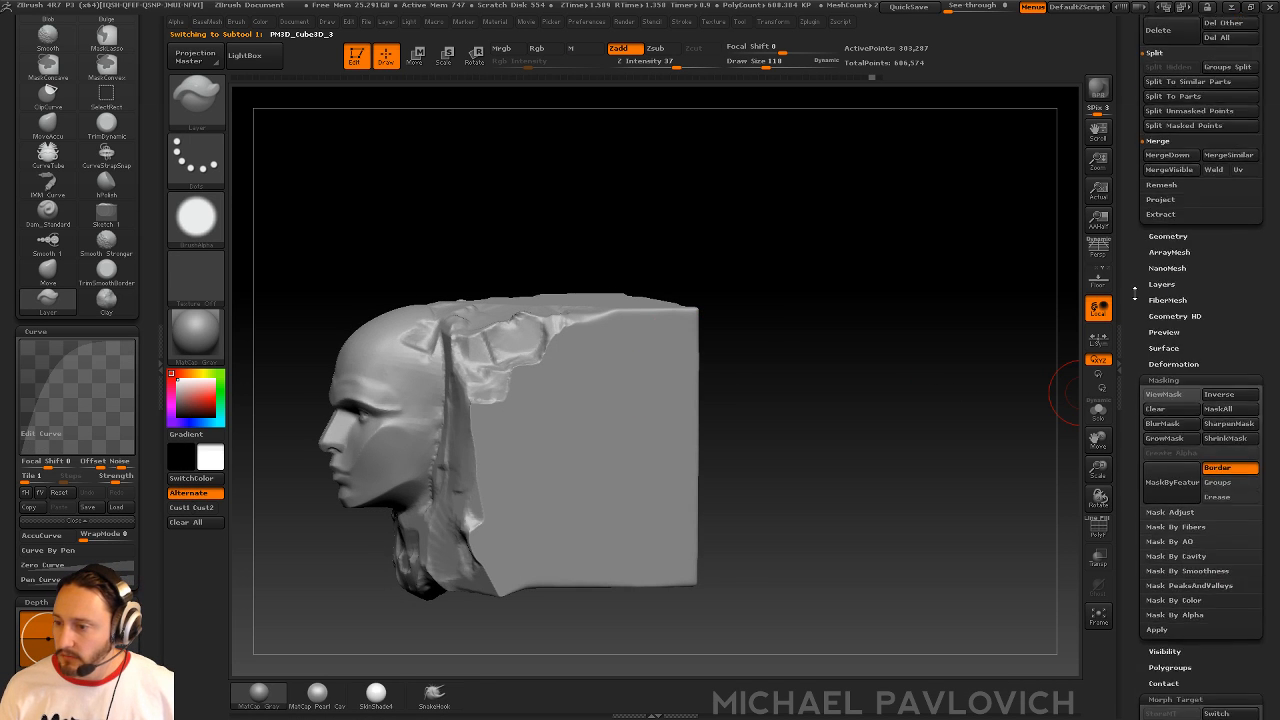
left_click(1157, 451)
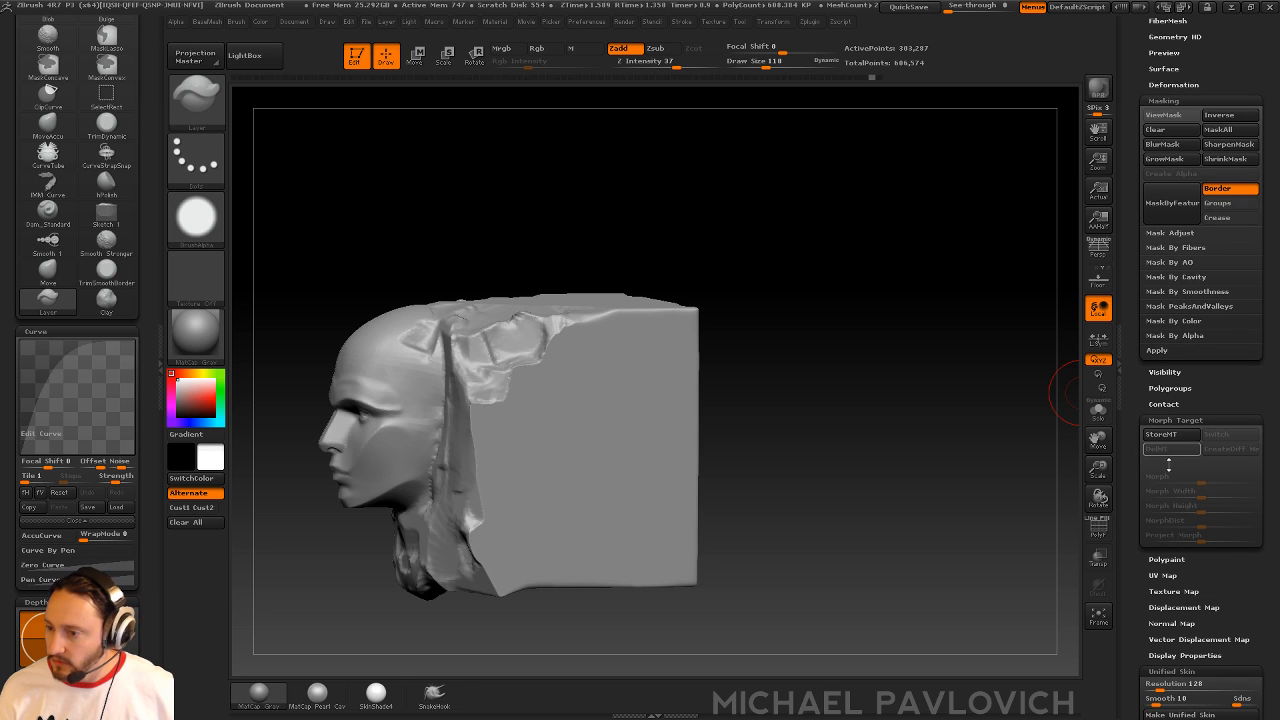
- Carve an irregular opening into PM3D_Cube3D_3's side with the Layer brush, reducing the draw size to 101, to expose the bricks underneath
mouse_move(568, 430)
left_mouse_down()
mouse_move(542, 415)
mouse_move(588, 453)
mouse_move(556, 424)
mouse_move(608, 403)
mouse_move(551, 486)
left_mouse_up()
key("ctrl+z")
key("s")
mouse_move(594, 403)
left_mouse_down()
mouse_move(560, 485)
mouse_move(588, 428)
mouse_move(574, 474)
mouse_move(603, 456)
left_mouse_up()
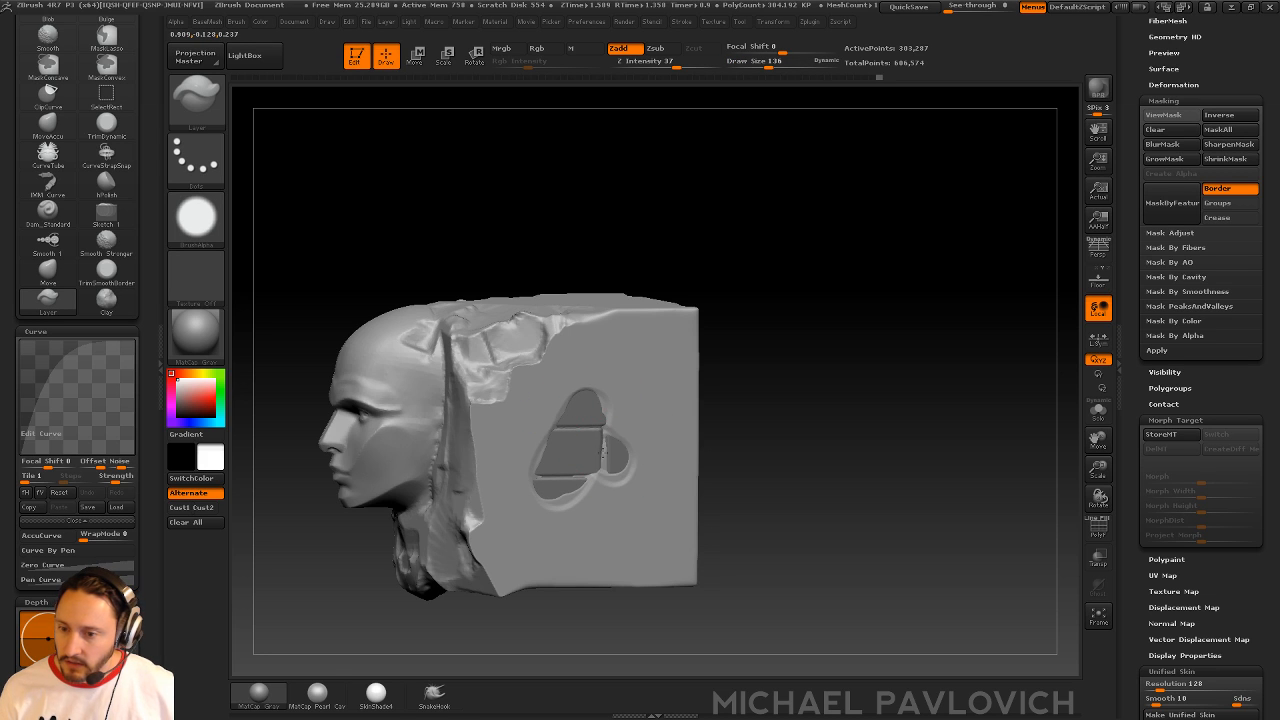
left_click(569, 490, "alt")
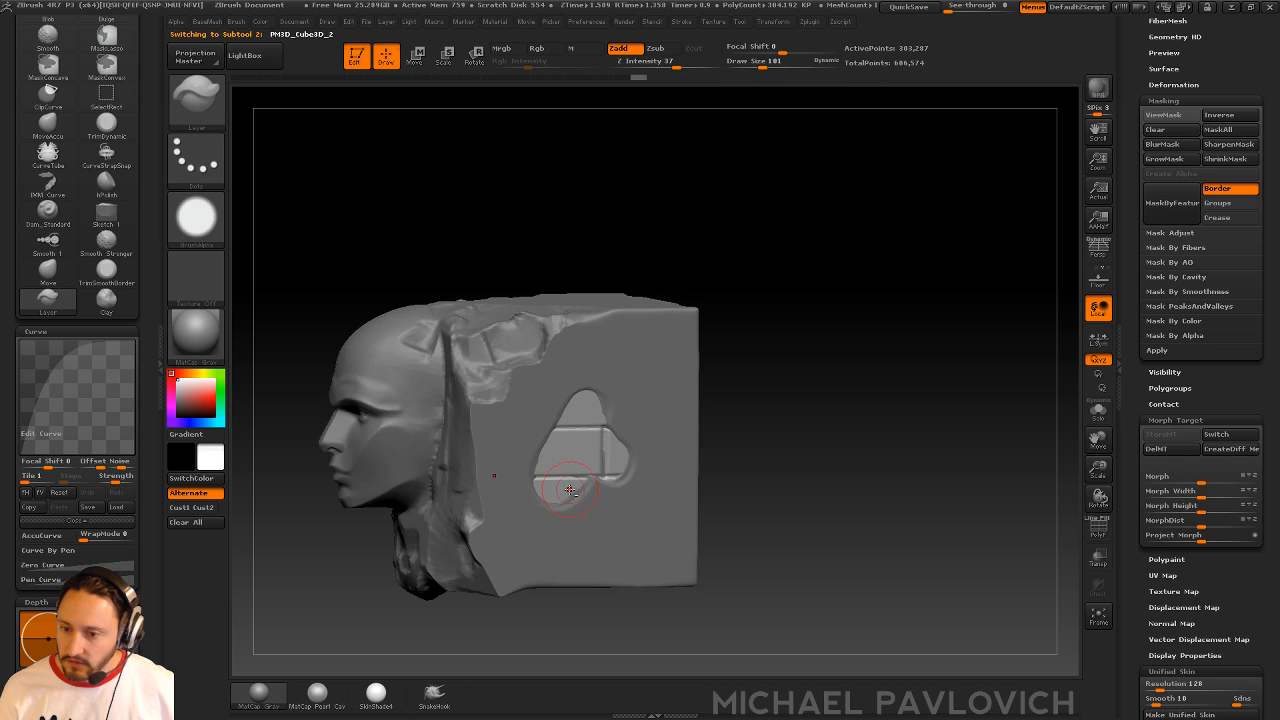
left_click(613, 461, "alt")
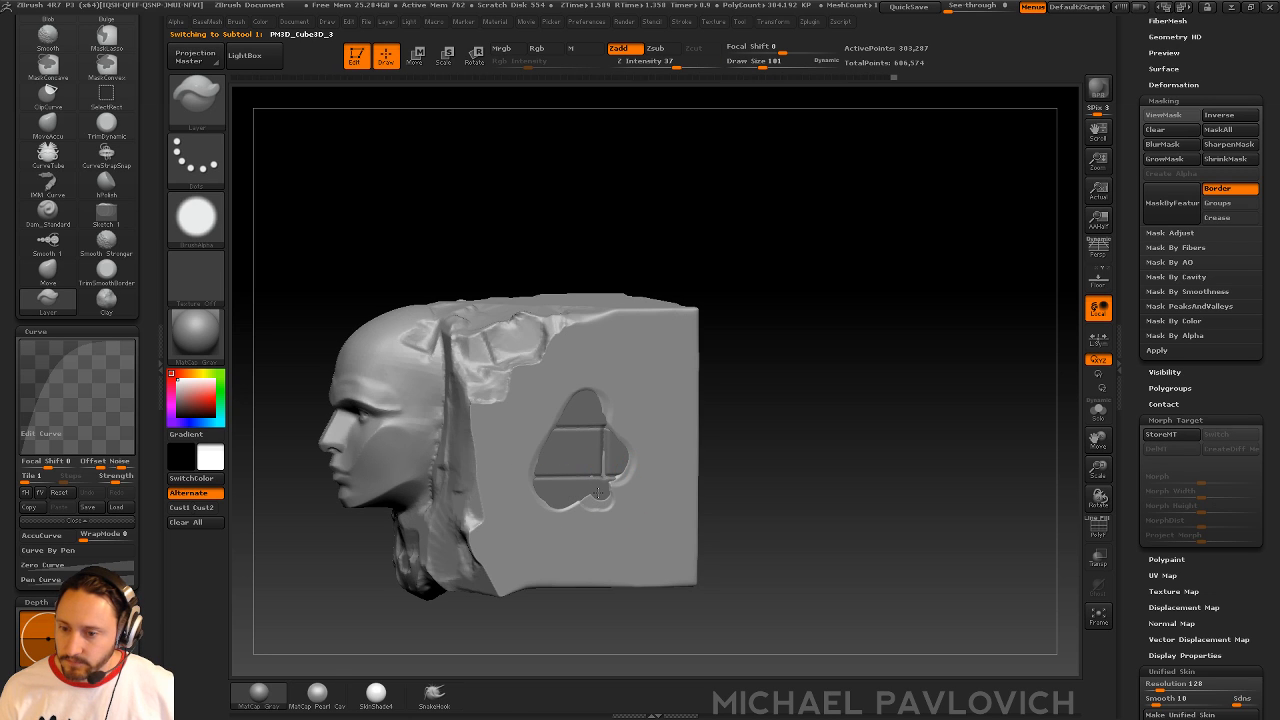
left_click_drag(613, 421, 620, 433)
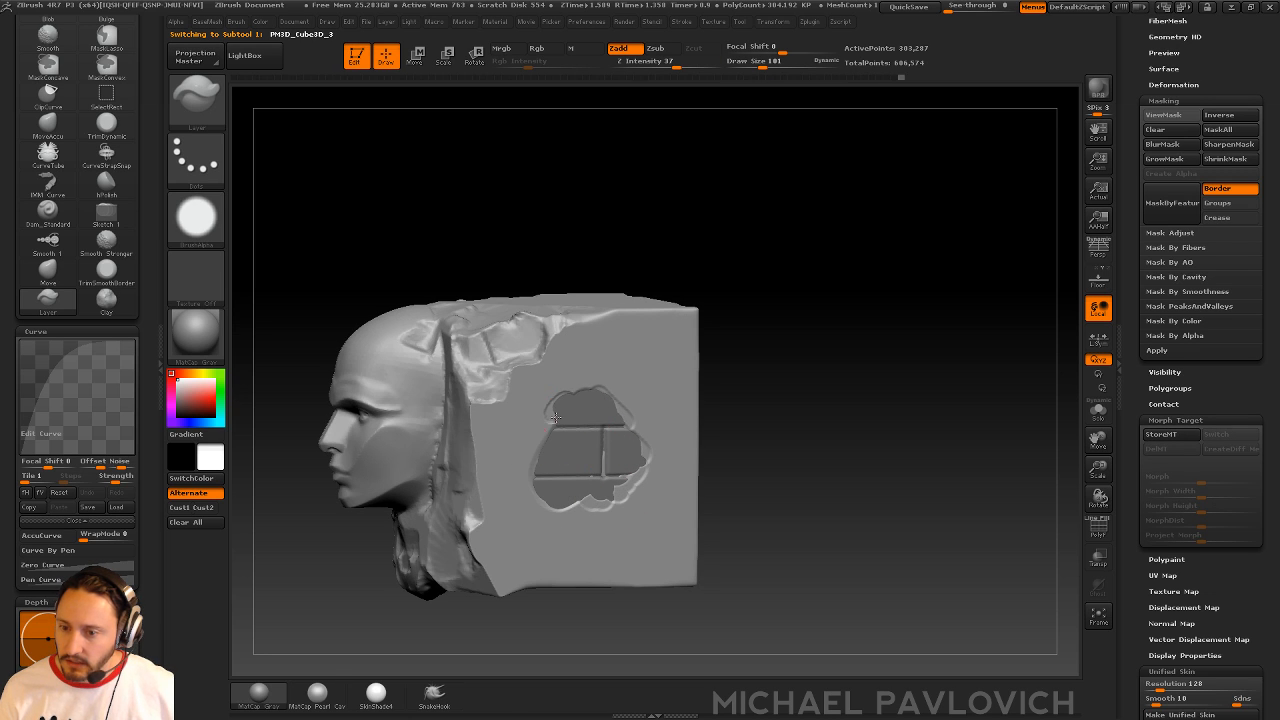
mouse_move(539, 447)
left_mouse_down()
mouse_move(526, 492)
mouse_move(618, 496)
left_mouse_up()
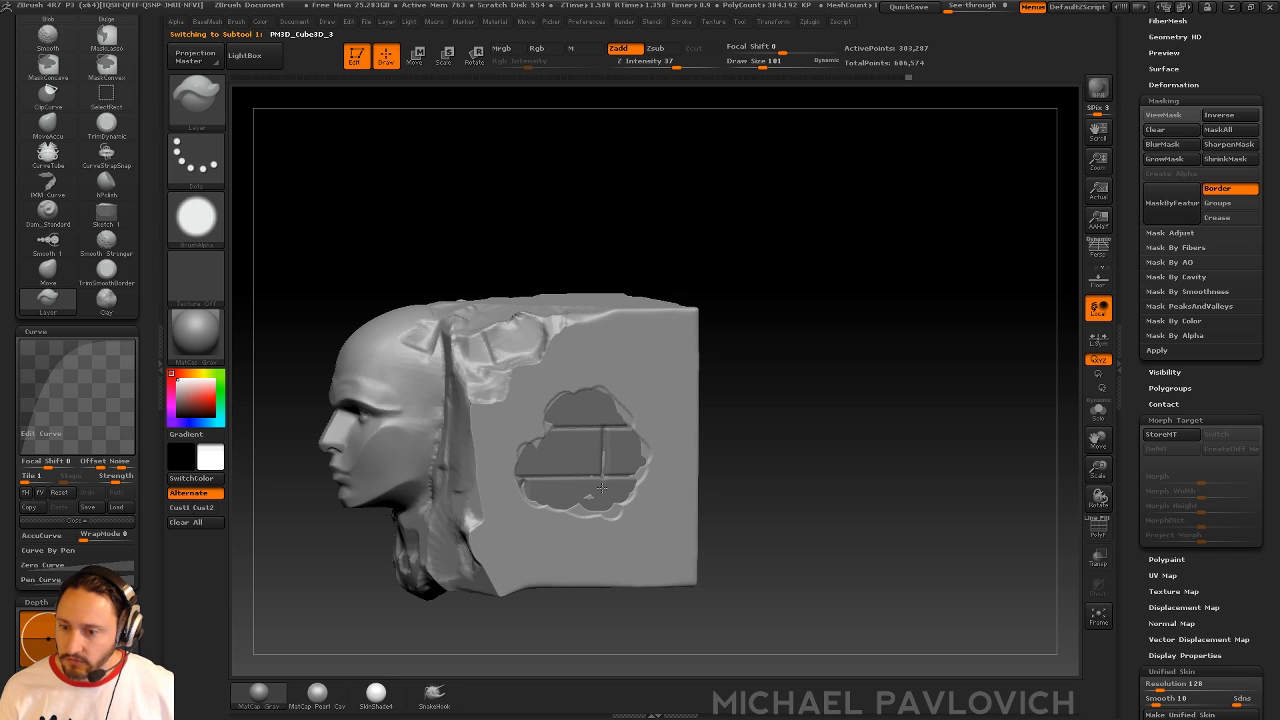
- Extend the upper edge of the side opening with the Layer brush to expose more of the bricks
left_click_drag(752, 334, 740, 370)
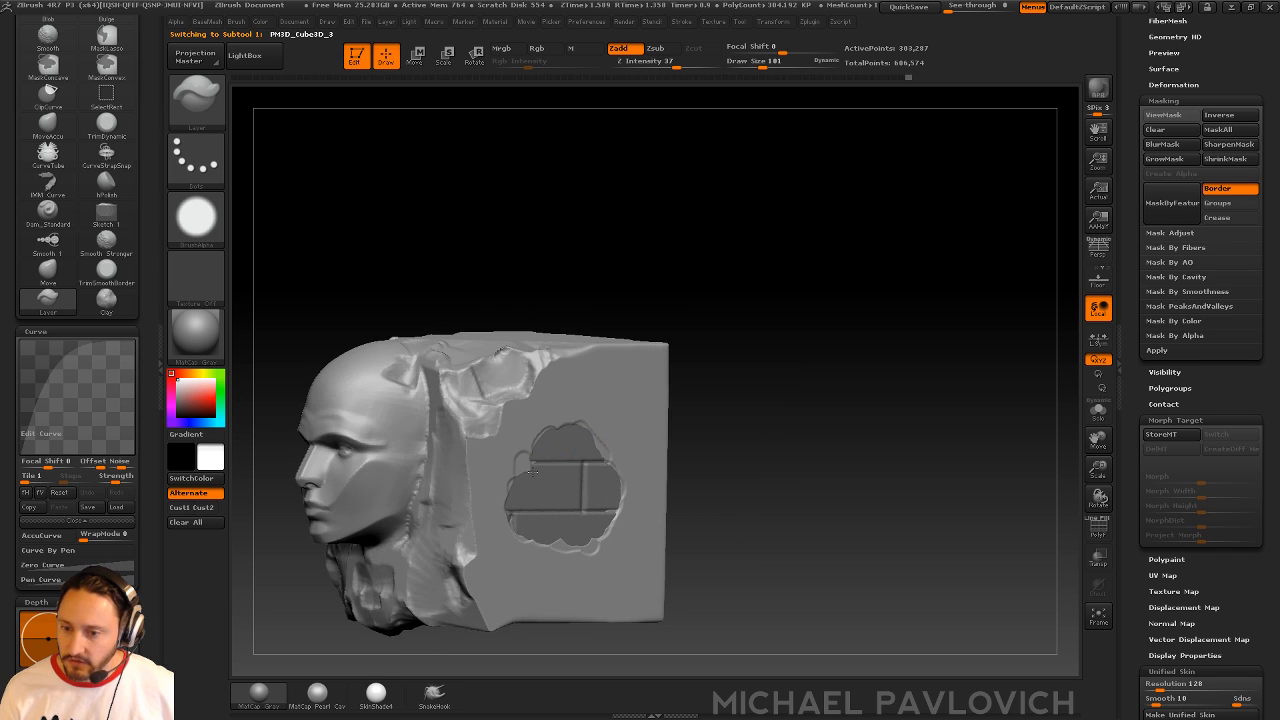
left_click_drag(579, 428, 587, 424)
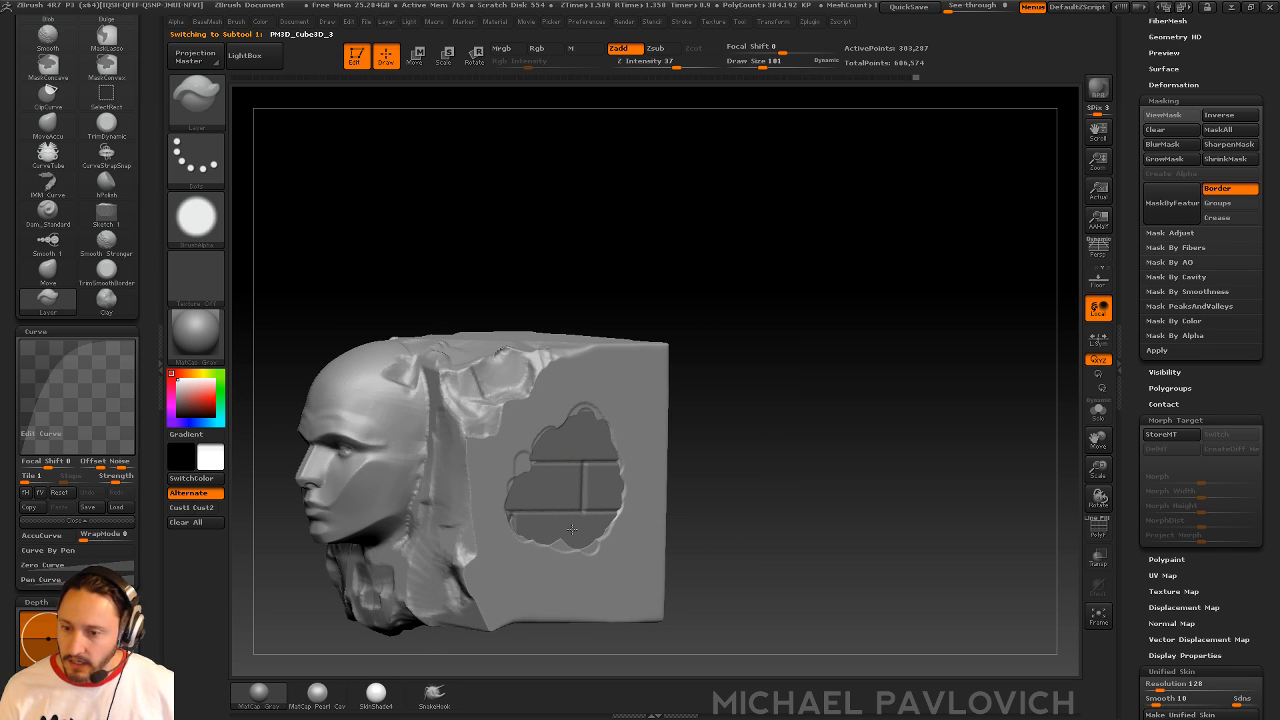
- Switch to the Standard brush, raise its Z Intensity to 38 and open the Lazy Mouse stroke settings
key("1")
key("s")
mouse_move(783, 416)
left_mouse_down("alt")
mouse_move(775, 447)
mouse_move(756, 450)
left_mouse_up("alt")
mouse_move(805, 448)
left_mouse_down("shift")
mouse_move(806, 369)
mouse_move(786, 386)
left_mouse_up("shift")
key("bracketright")
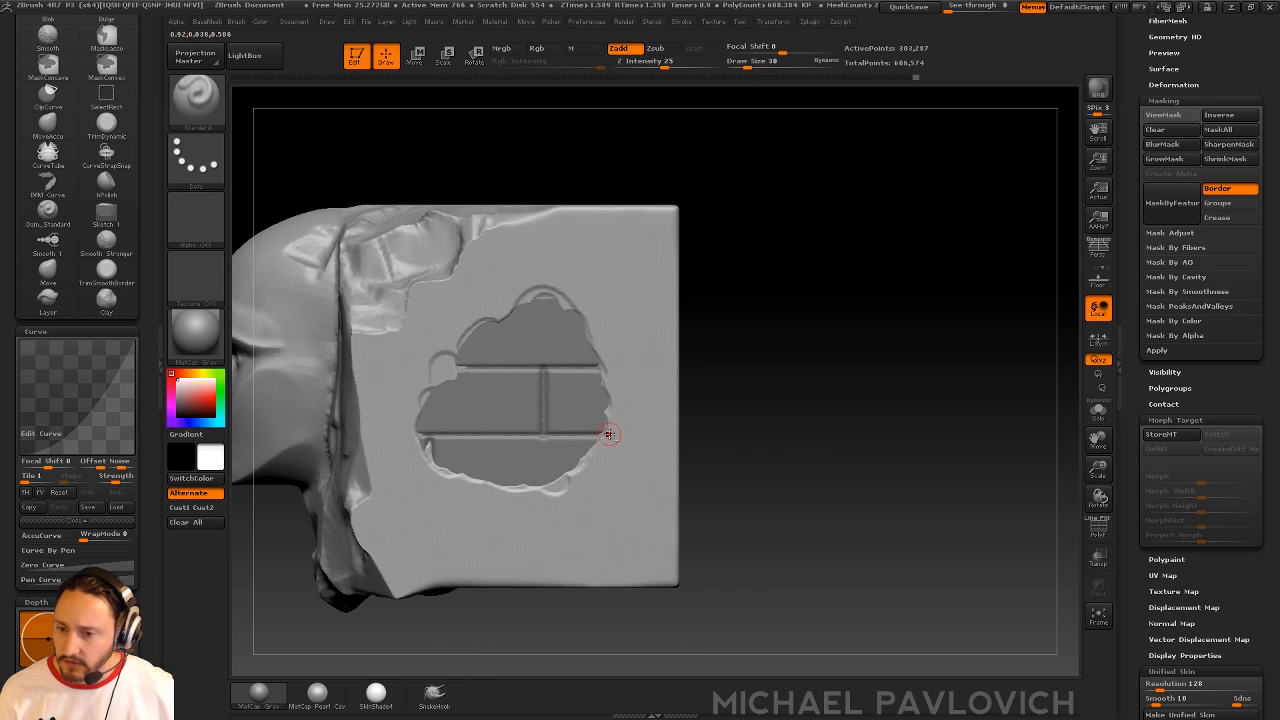
key("s")
left_click_drag(610, 434, 604, 434)
left_click_drag(668, 64, 677, 66)
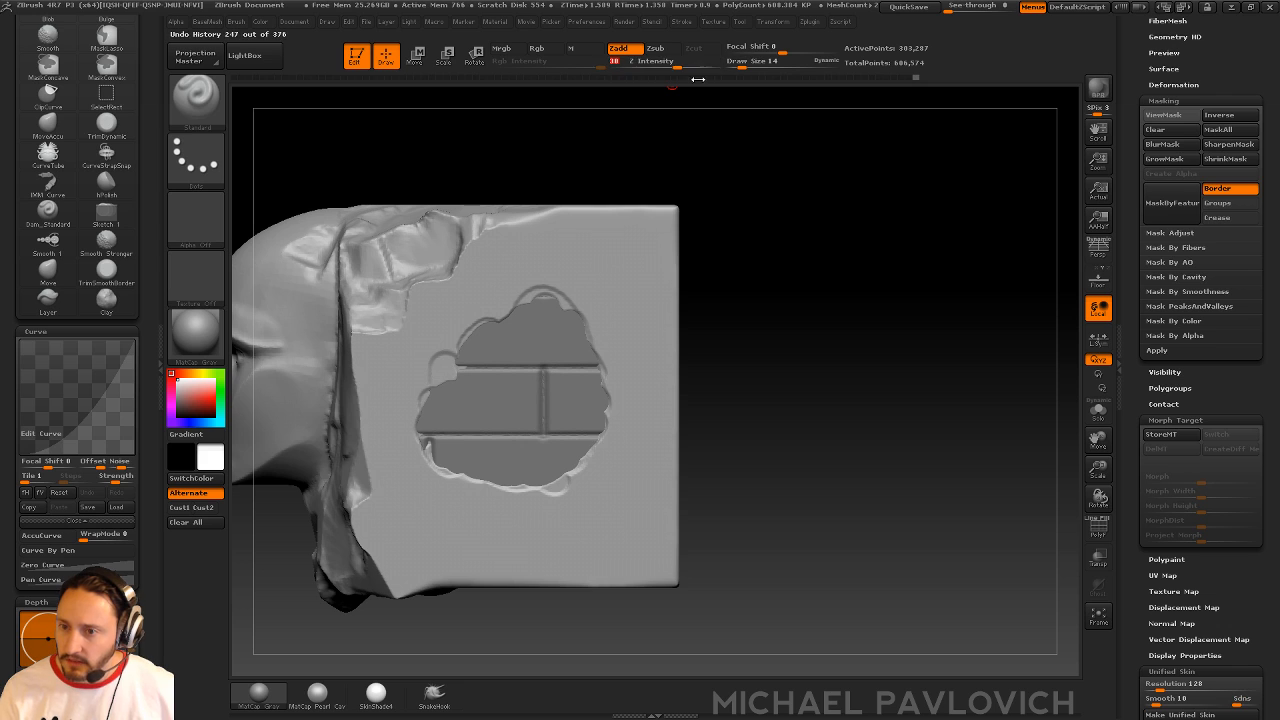
left_click(682, 22)
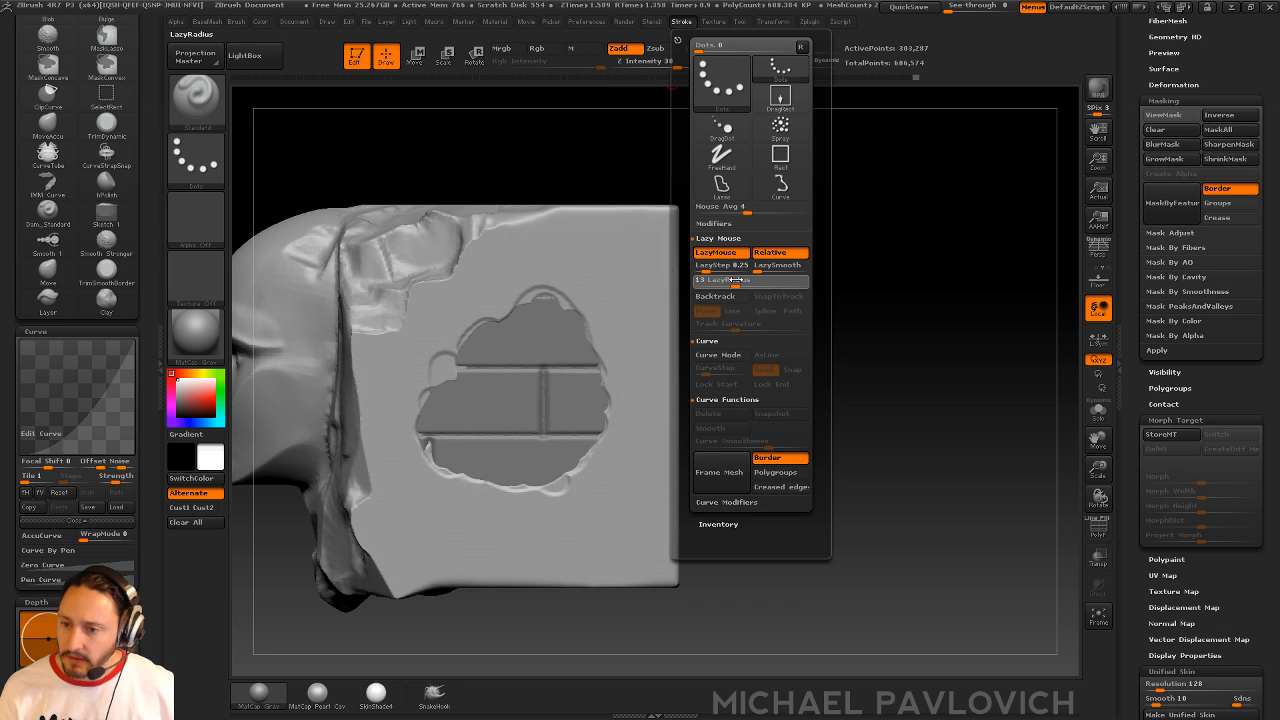
- Undo a test crack and carve branching cracks at draw size 14 from the opening's lower rear rim to the block's back edge
mouse_move(587, 291)
left_mouse_down()
mouse_move(637, 356)
mouse_move(640, 565)
left_mouse_up()
key("ctrl+z")
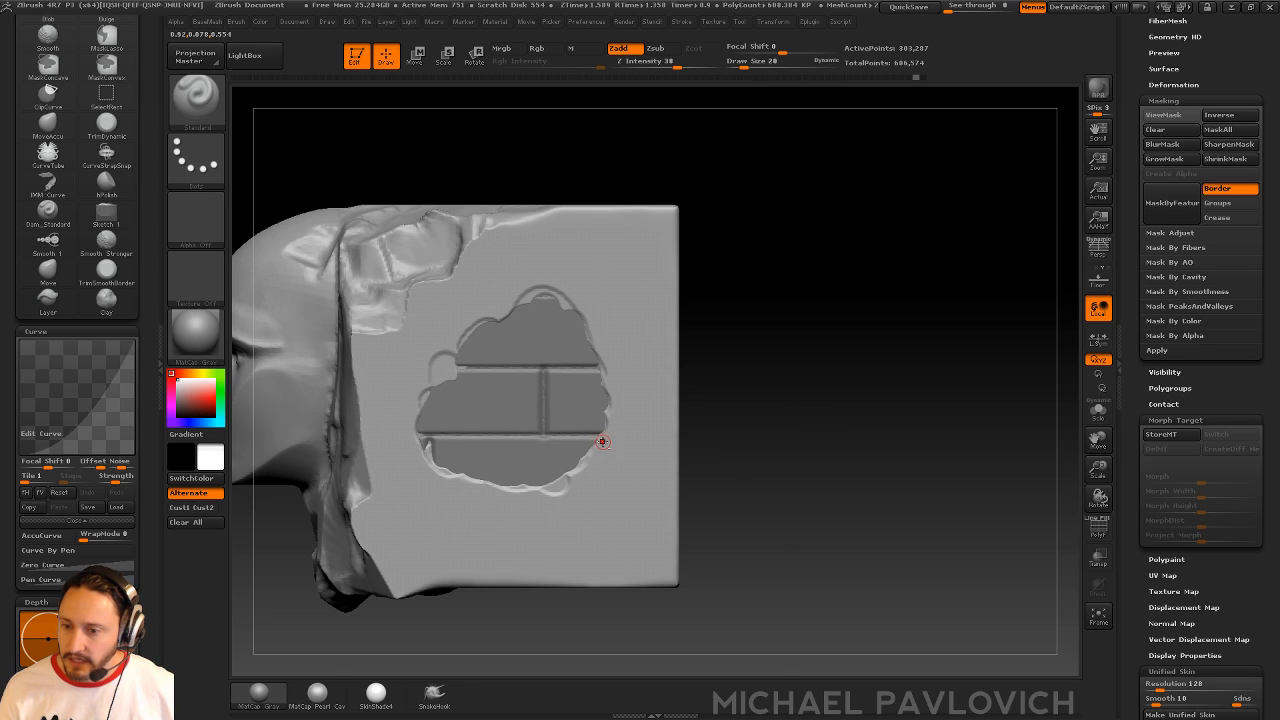
mouse_move(603, 443)
left_mouse_down()
mouse_move(663, 484)
mouse_move(616, 457)
mouse_move(661, 533)
mouse_move(648, 505)
mouse_move(676, 507)
left_mouse_up()
key("s")
left_click(645, 483)
left_click_drag(617, 467, 583, 451)
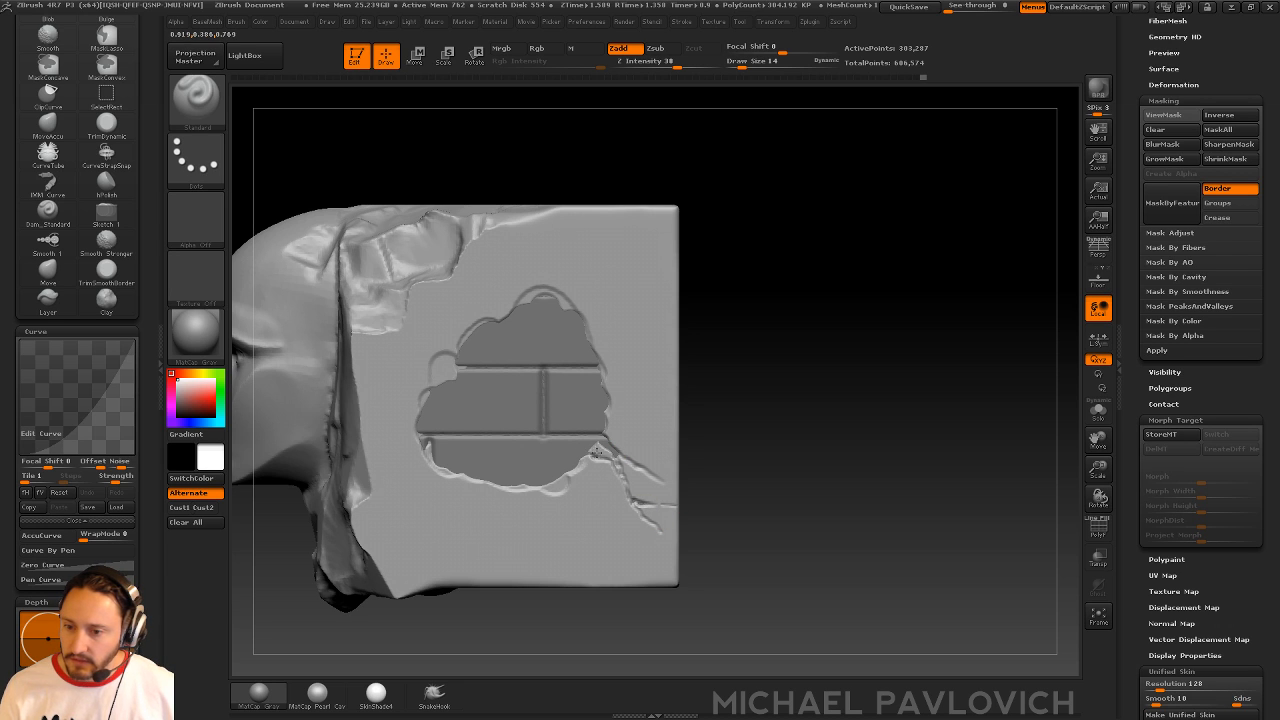
- Carve cracks from the opening's front rim toward the head and from the chipped upper area along the opening's upper rim
left_click_drag(777, 352, 864, 417, "alt")
left_click_drag(545, 421, 458, 410)
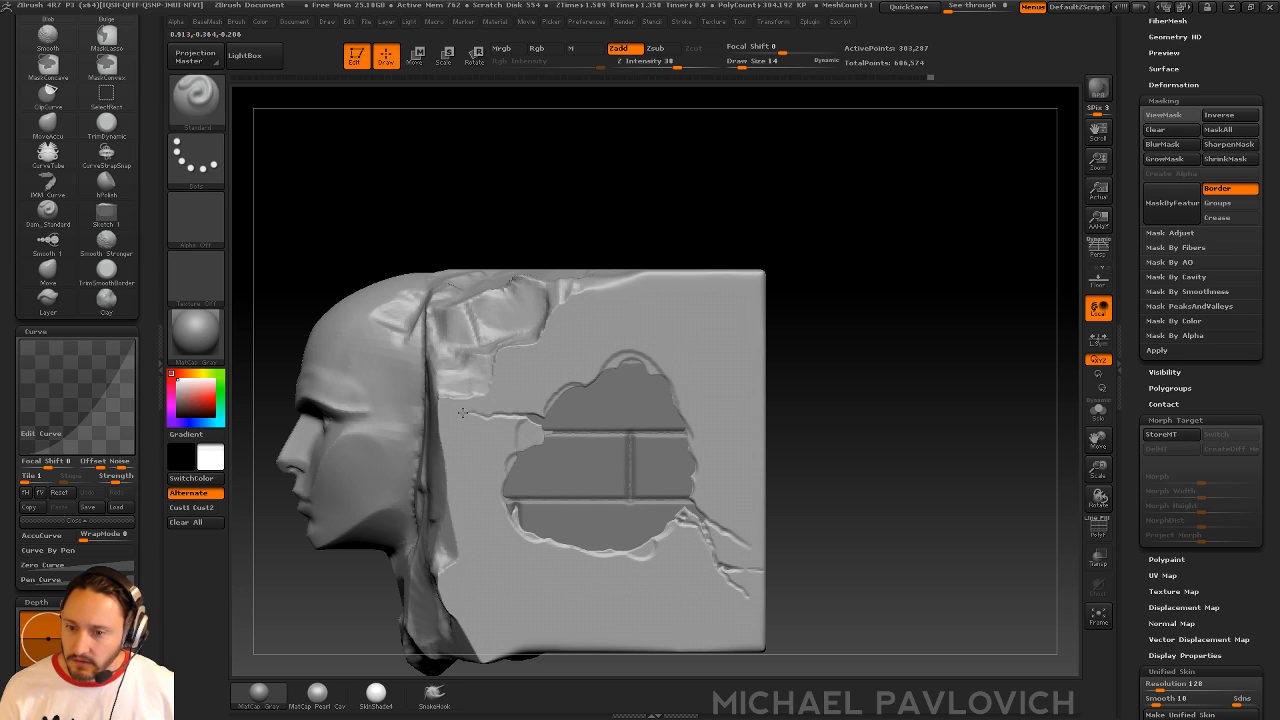
mouse_move(535, 417)
left_mouse_down()
mouse_move(461, 401)
mouse_move(486, 390)
left_mouse_up()
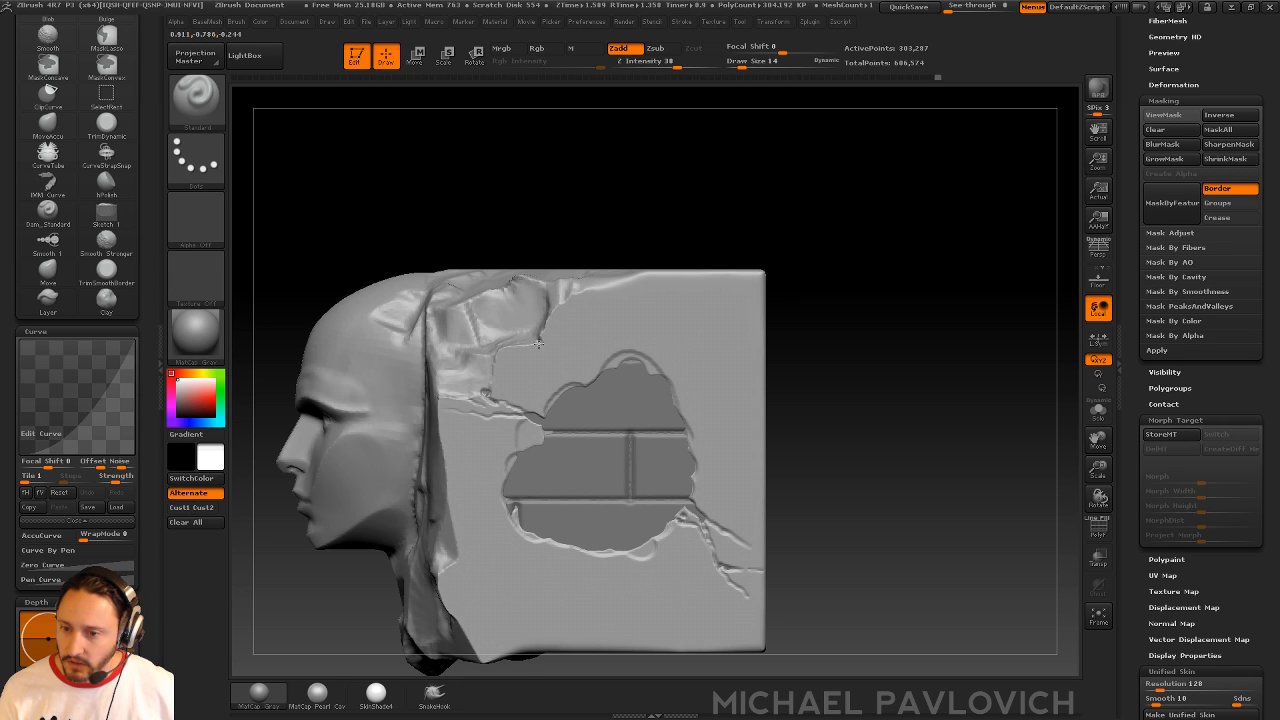
left_click_drag(537, 342, 655, 347)
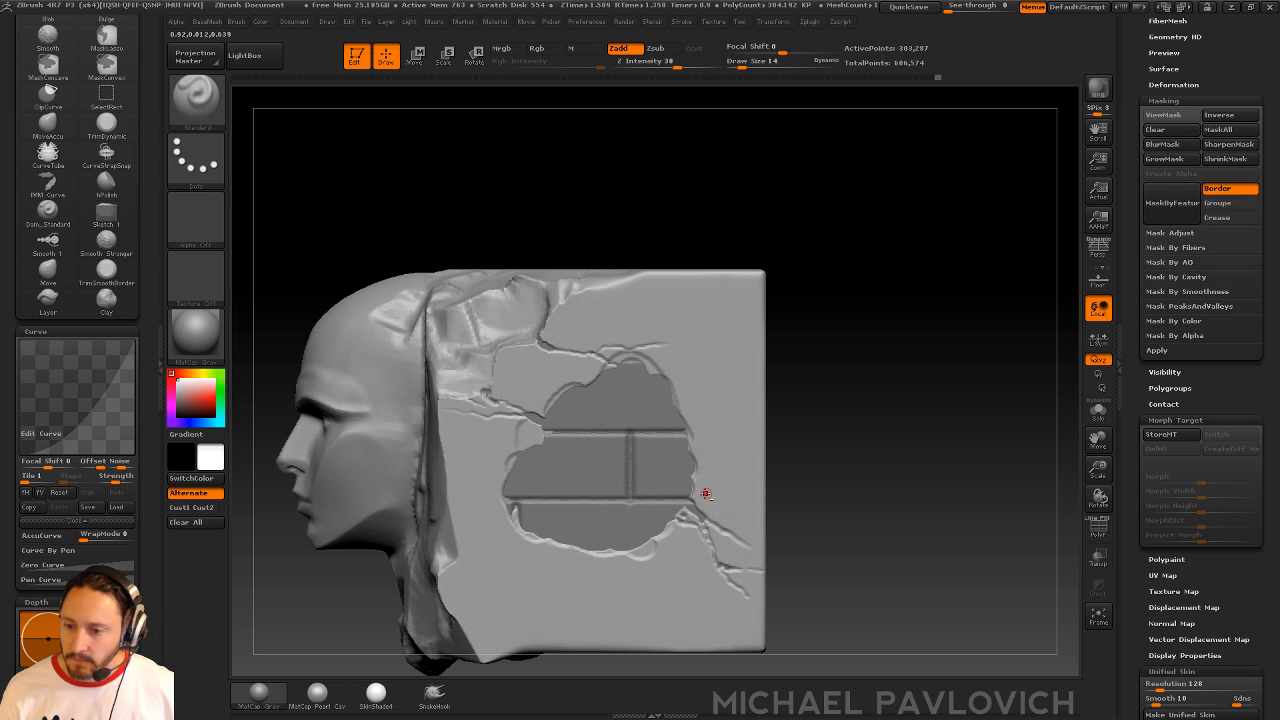
- Carve one crack from the opening to the back edge and another from its lower front rim across to the block's front
left_click_drag(755, 465, 745, 471)
left_click_drag(851, 451, 861, 405, "alt")
left_click_drag(523, 467, 498, 466)
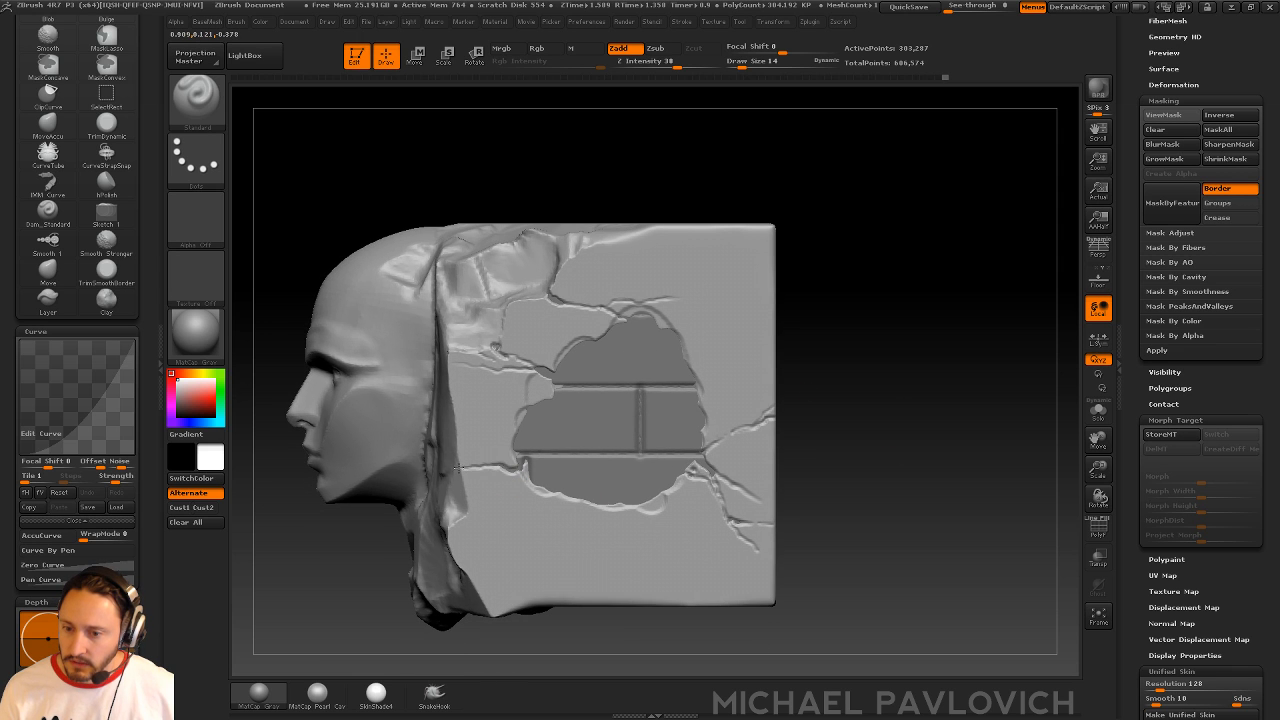
left_click_drag(334, 550, 506, 473)
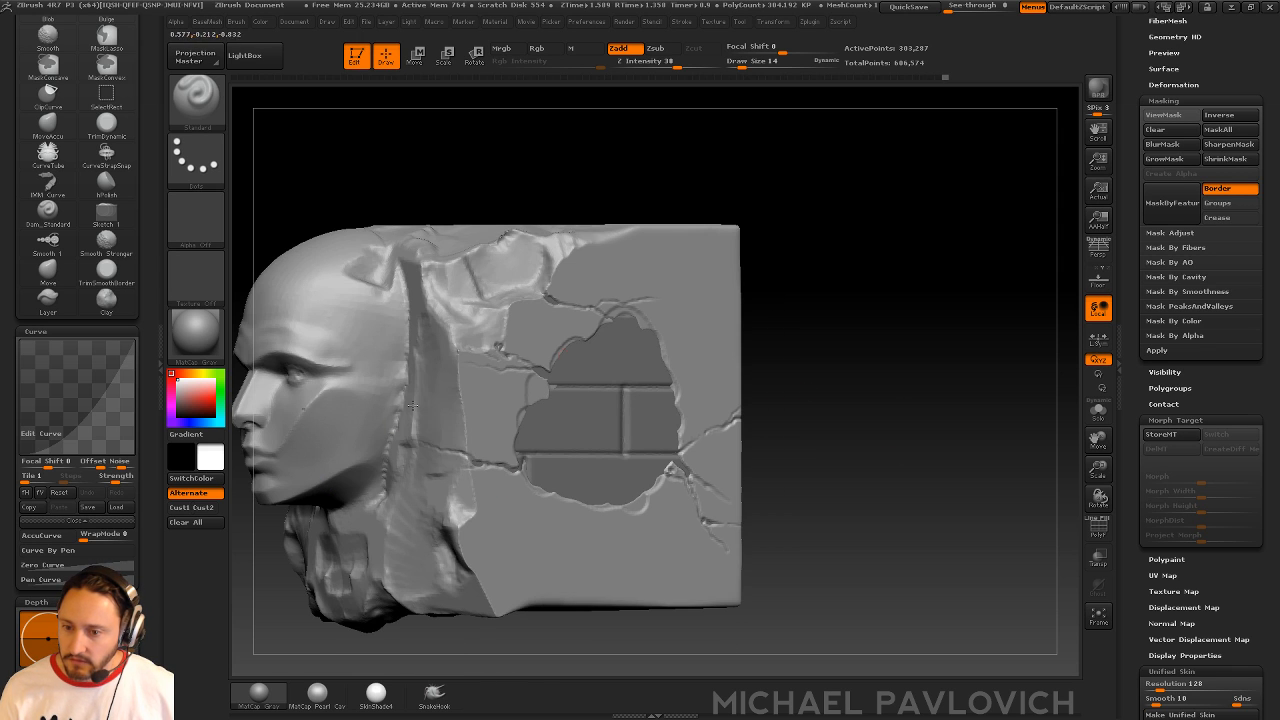
left_click_drag(783, 388, 929, 361)
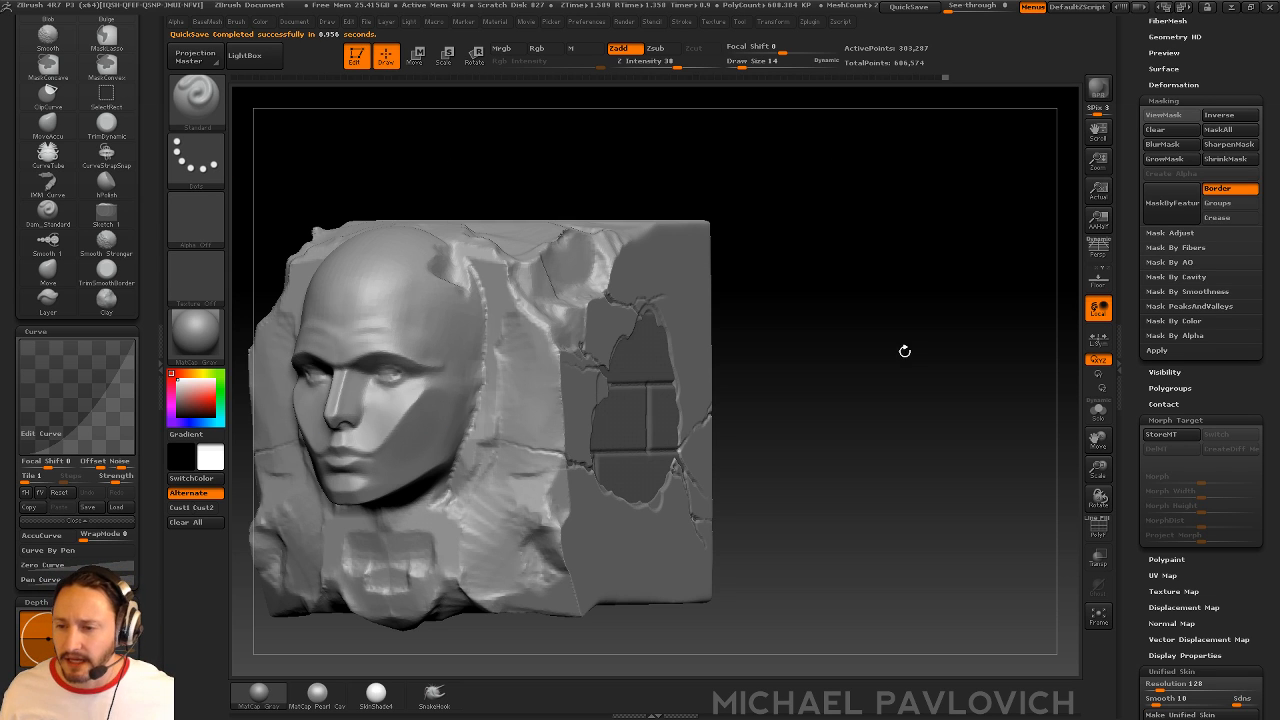
mouse_move(897, 289)
left_mouse_down("shift")
mouse_move(851, 303)
mouse_move(932, 276)
left_mouse_up("shift")
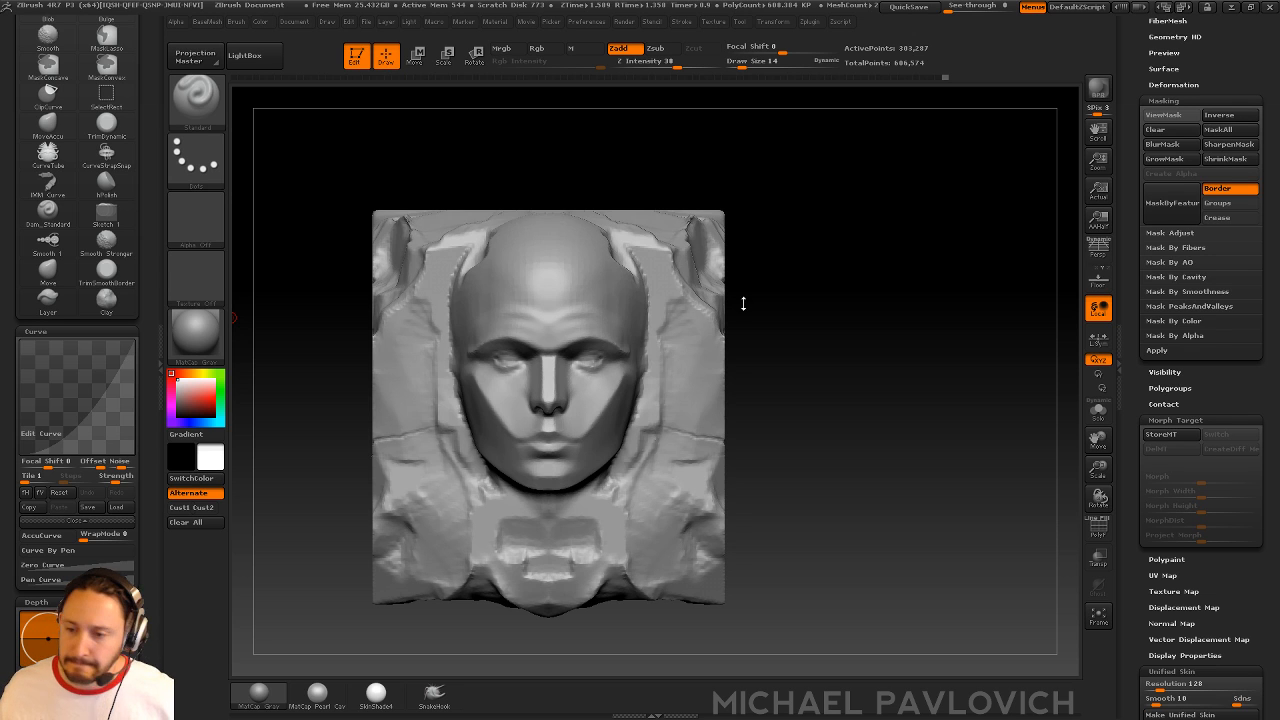
left_click_drag(809, 297, 803, 291)
key("f")
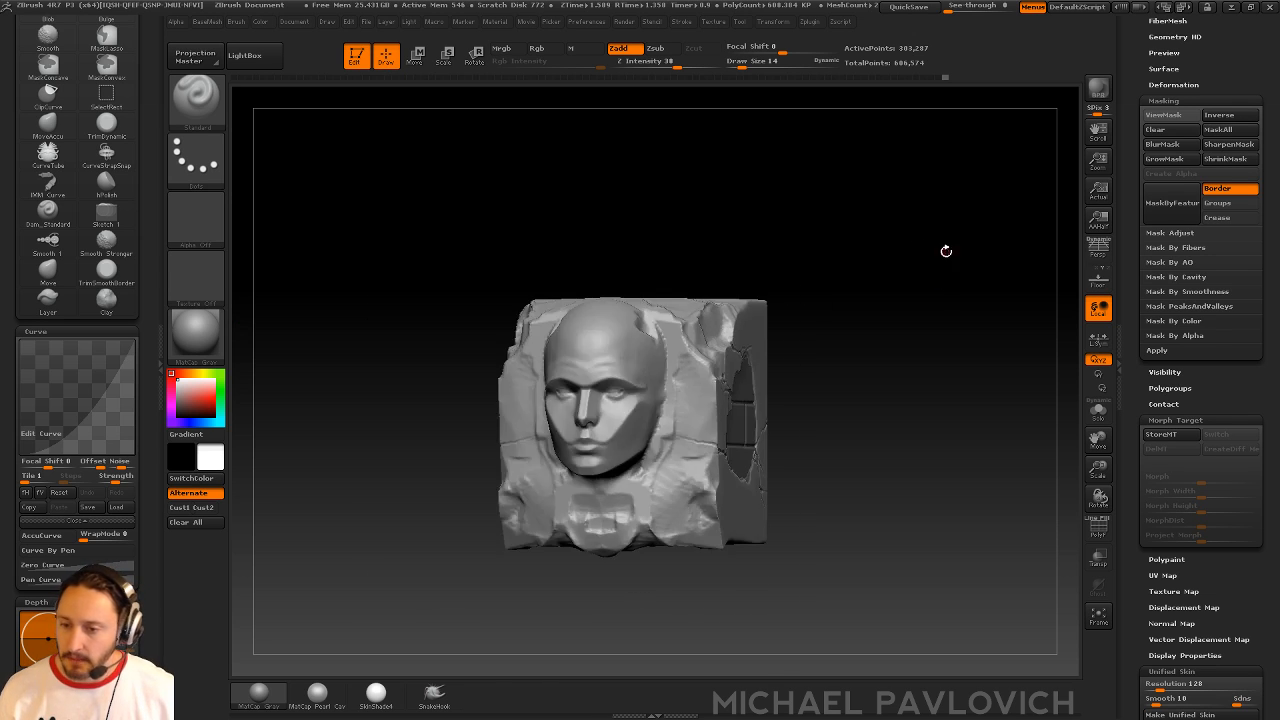
left_click_drag(946, 251, 935, 243)
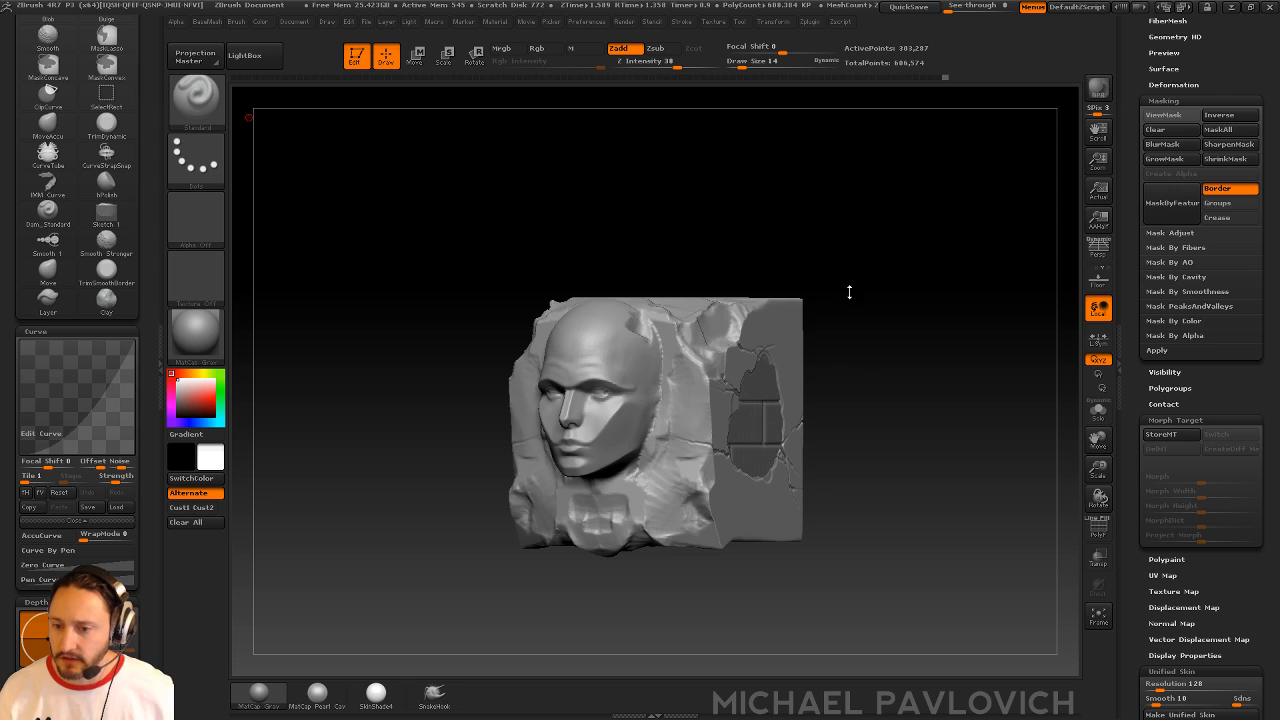
- Carve a forked crack at draw size 11 from the opening's upper rim toward the block's upper back corner
mouse_move(849, 291)
left_mouse_down()
mouse_move(902, 281)
mouse_move(723, 351)
left_mouse_up()
left_click(744, 350)
left_click_drag(930, 335, 843, 329)
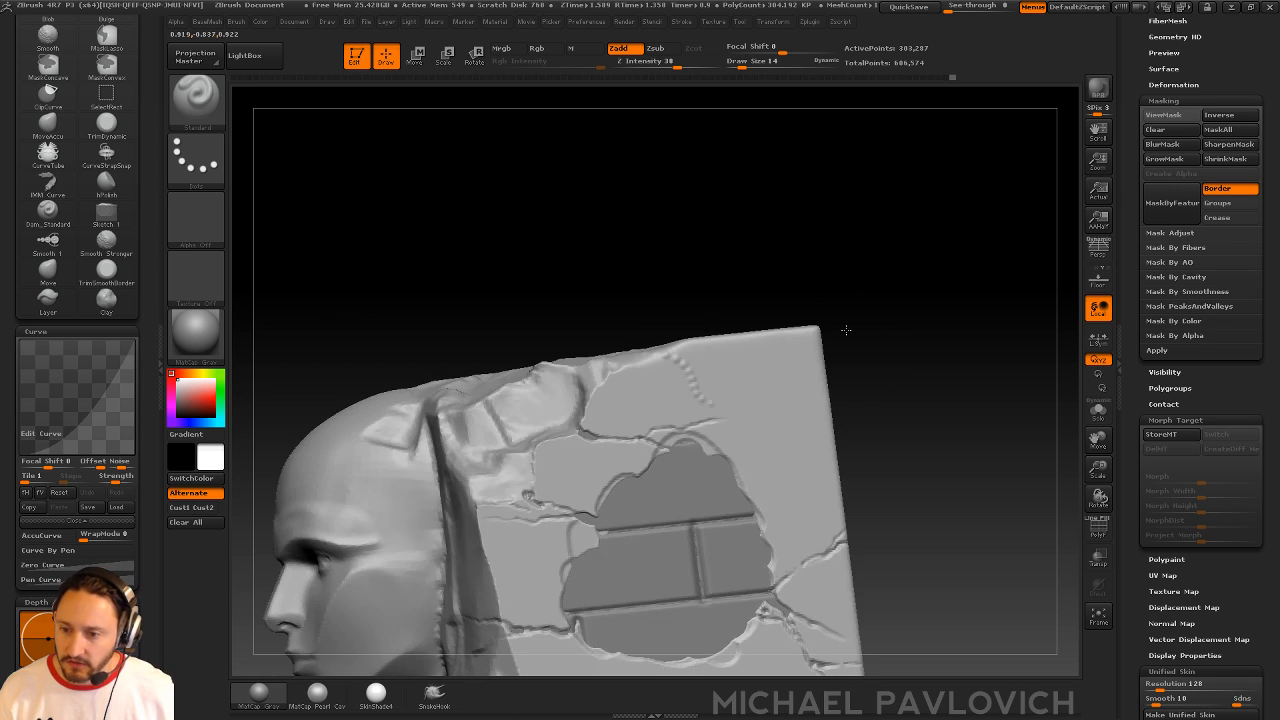
left_click_drag(706, 440, 778, 392, "alt")
left_click_drag(892, 336, 855, 317)
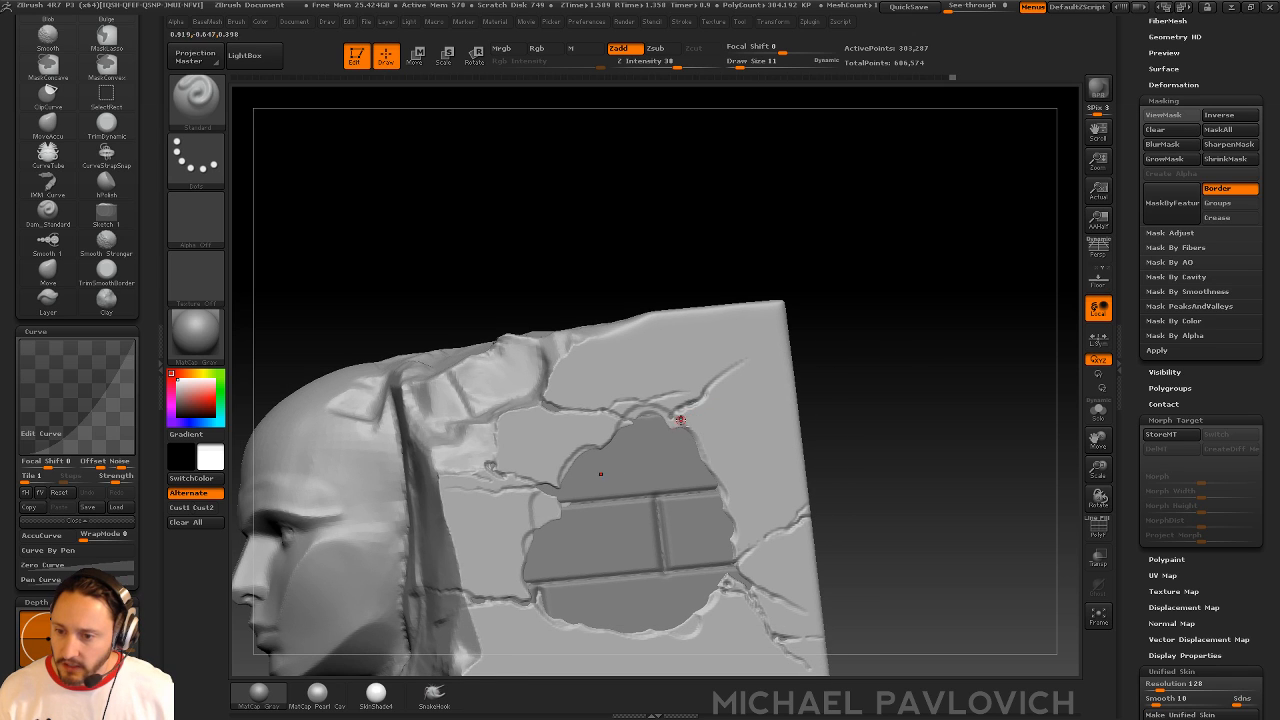
mouse_move(670, 419)
left_mouse_down("alt")
mouse_move(764, 388)
mouse_move(714, 390)
left_mouse_up("alt")
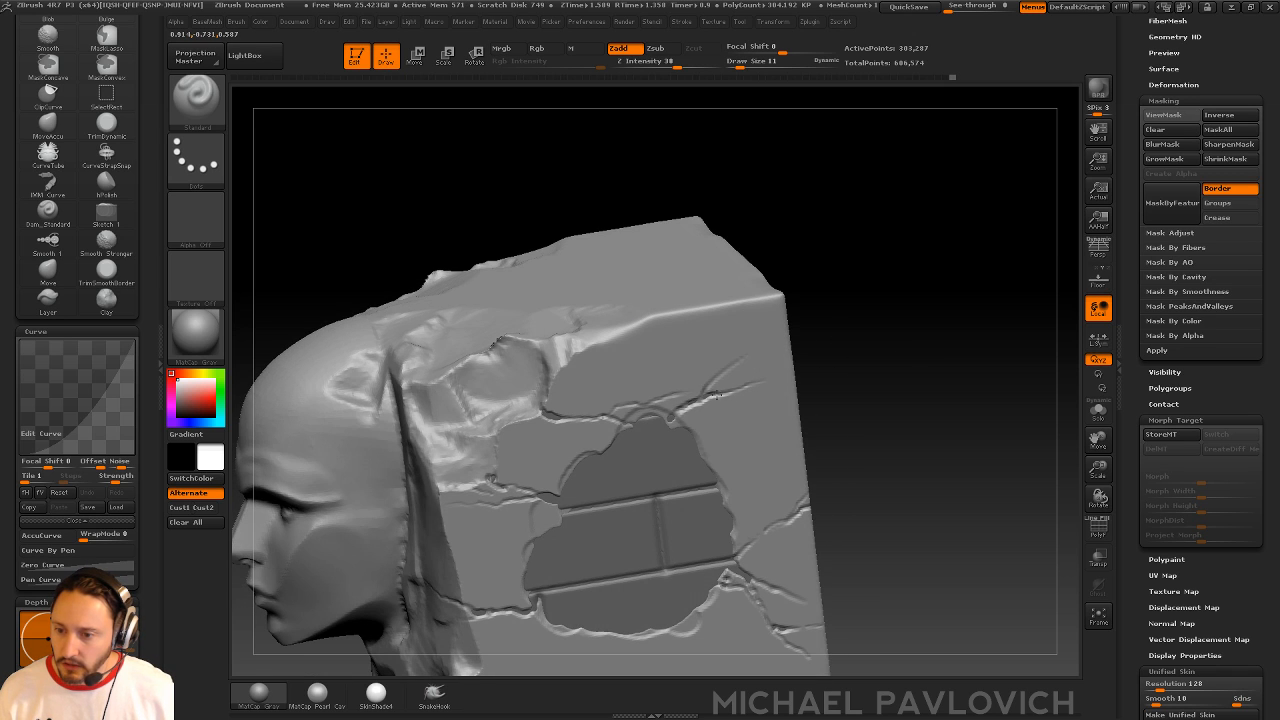
left_click_drag(868, 275, 899, 279)
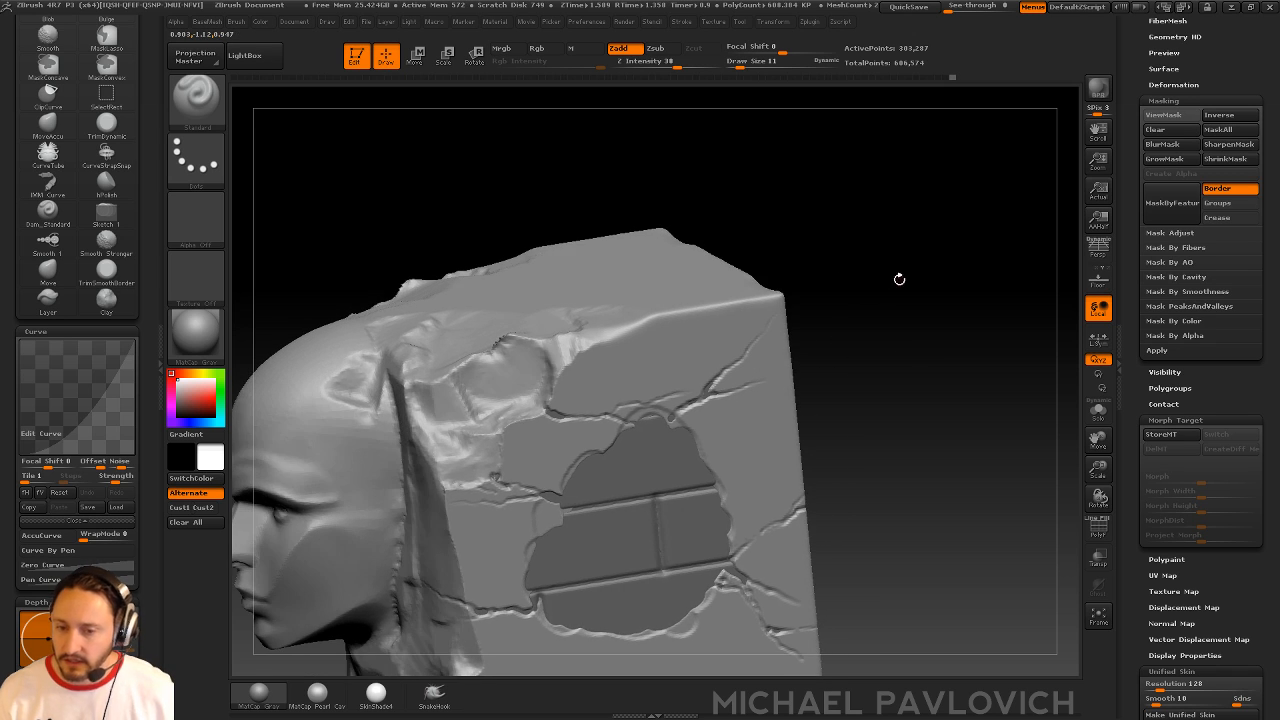
- Clone the Standard brush to get a separate copy for stamping
left_click(208, 97)
left_click(390, 469)
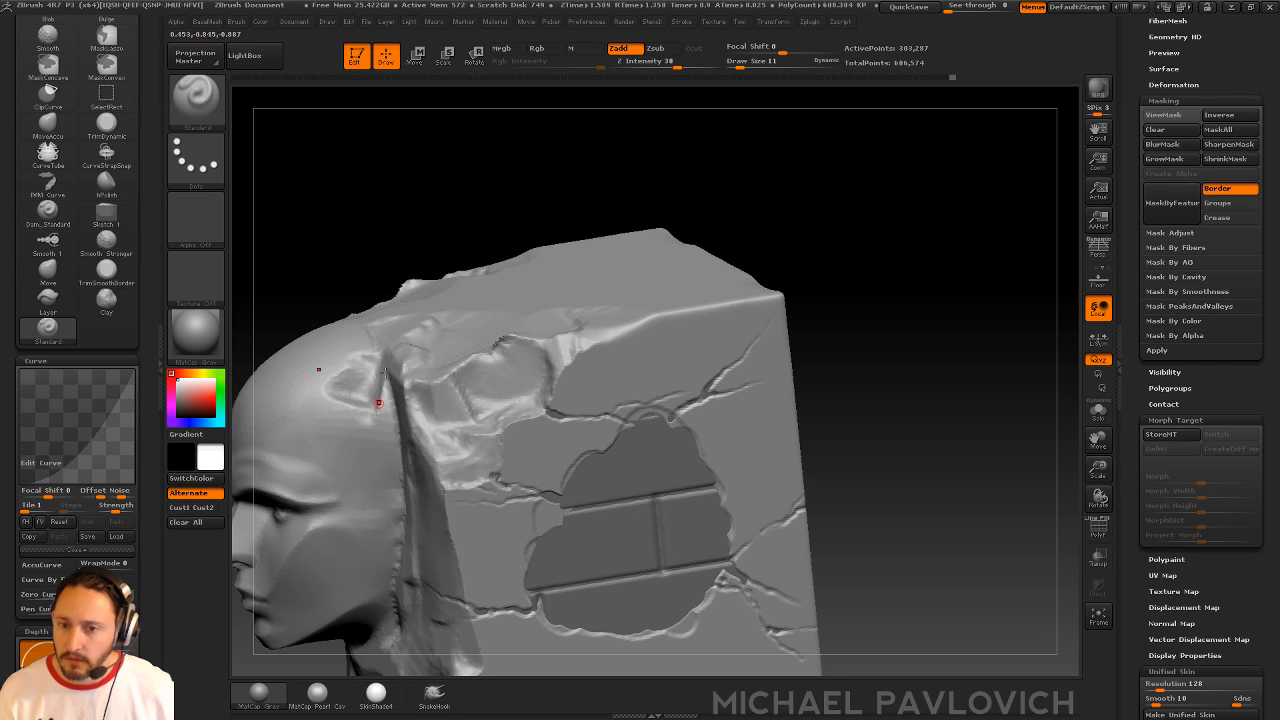
mouse_move(460, 208)
left_mouse_down("alt")
mouse_move(514, 171)
mouse_move(500, 130)
left_mouse_up("alt")
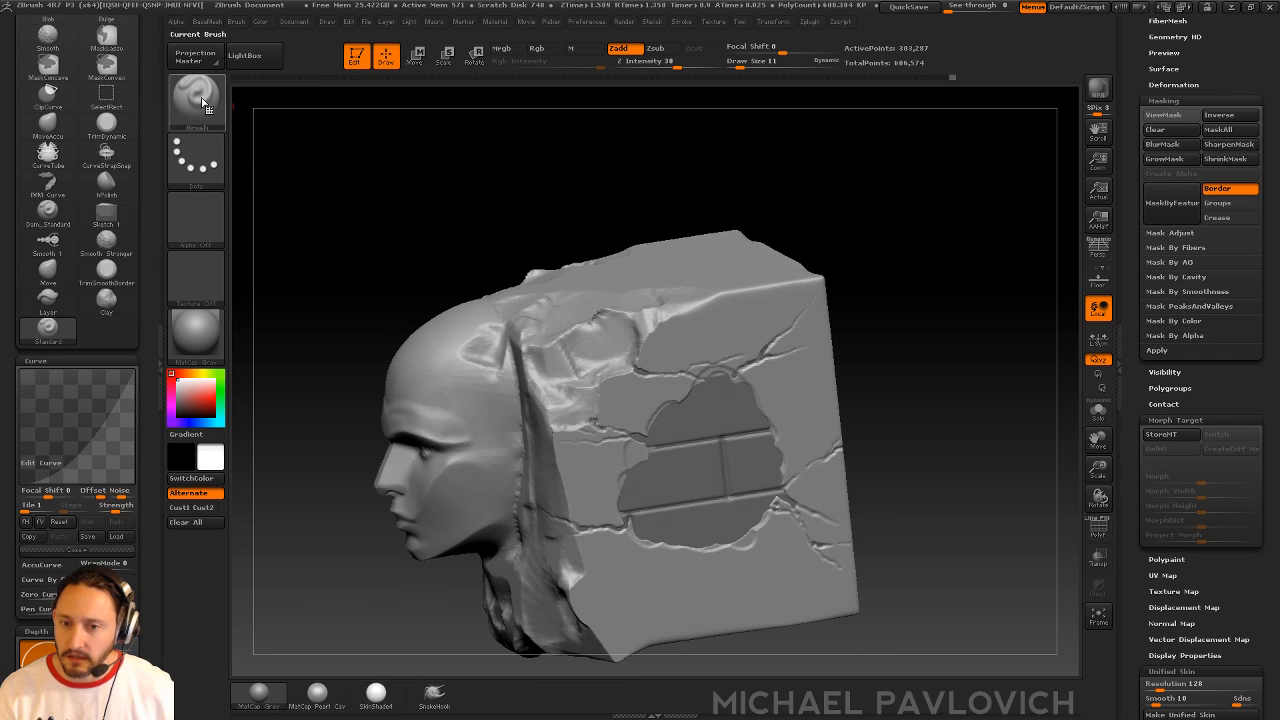
key("b")
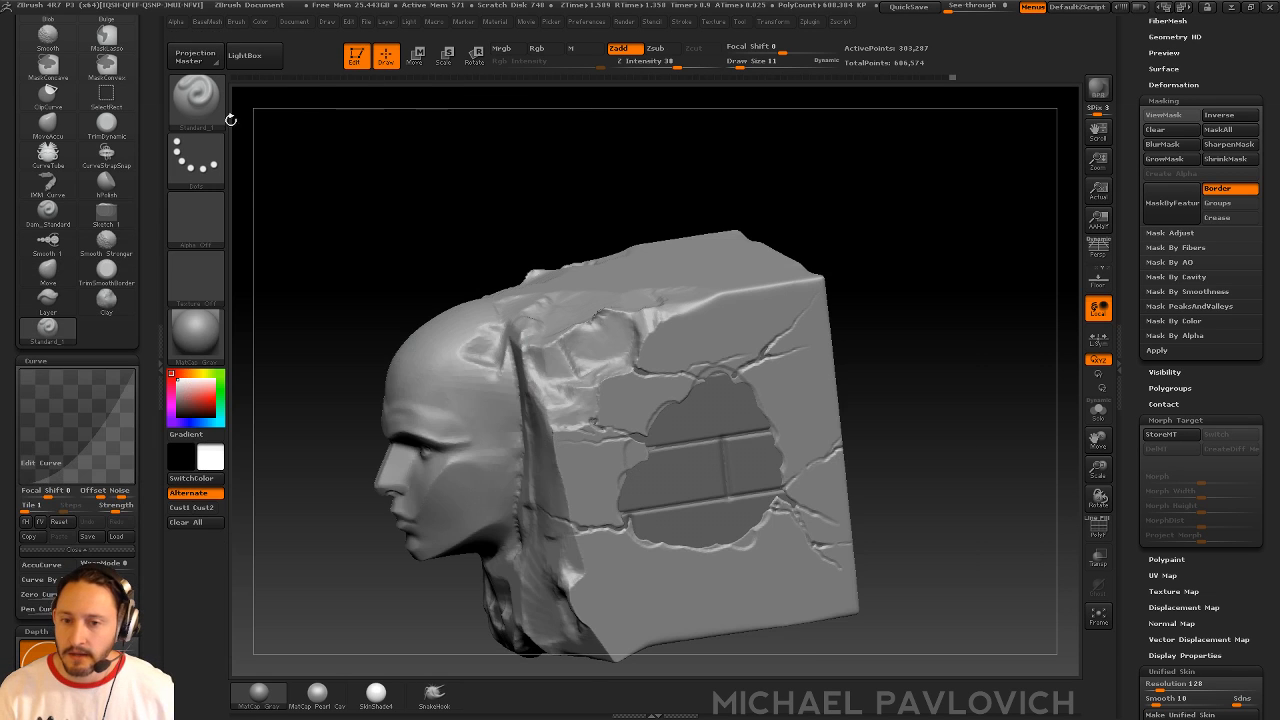
- Set the cloned brush's stroke to DragRect and assign the star-shaped Alpha 10
left_click(197, 160)
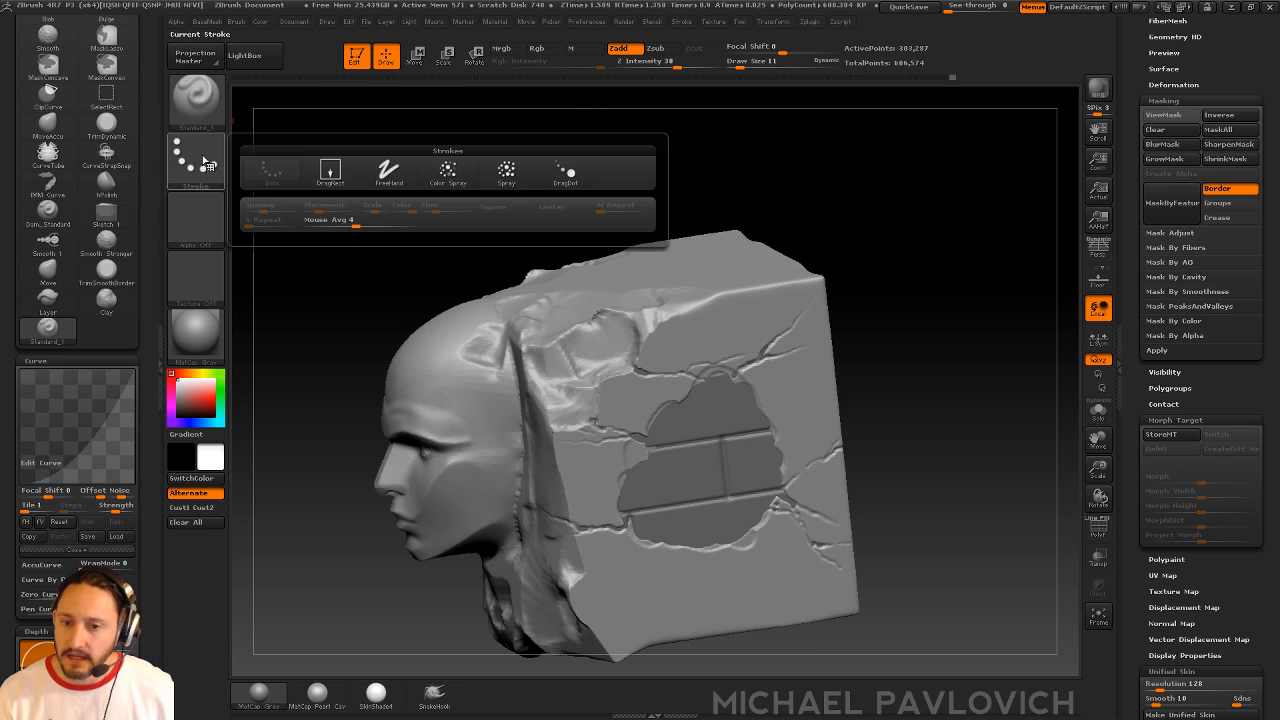
left_click(389, 172)
left_click(205, 228)
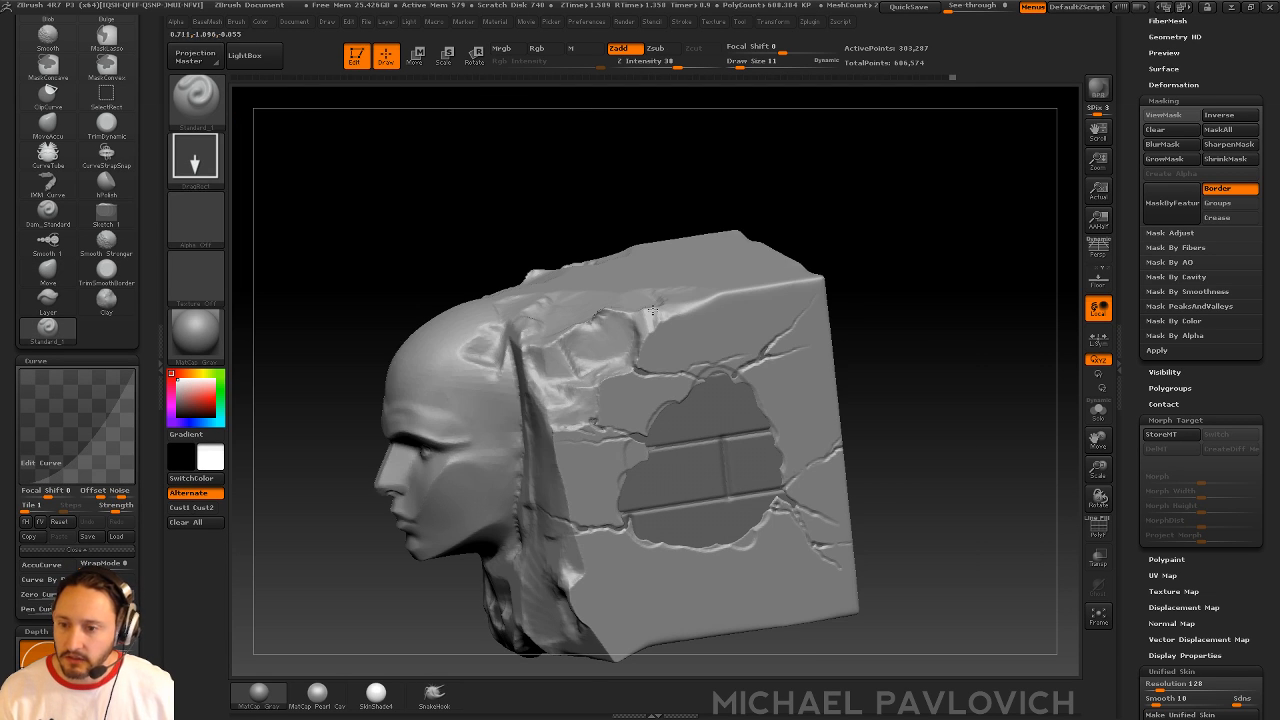
left_click(200, 220)
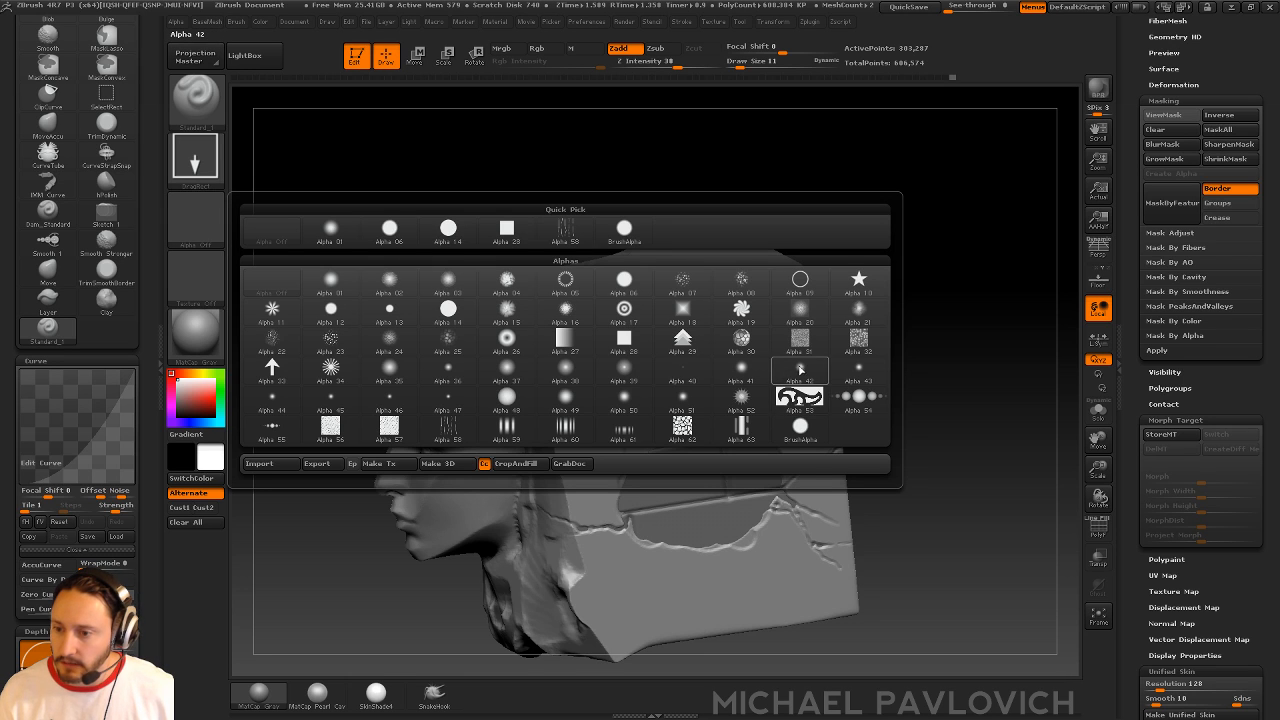
mouse_move(617, 297)
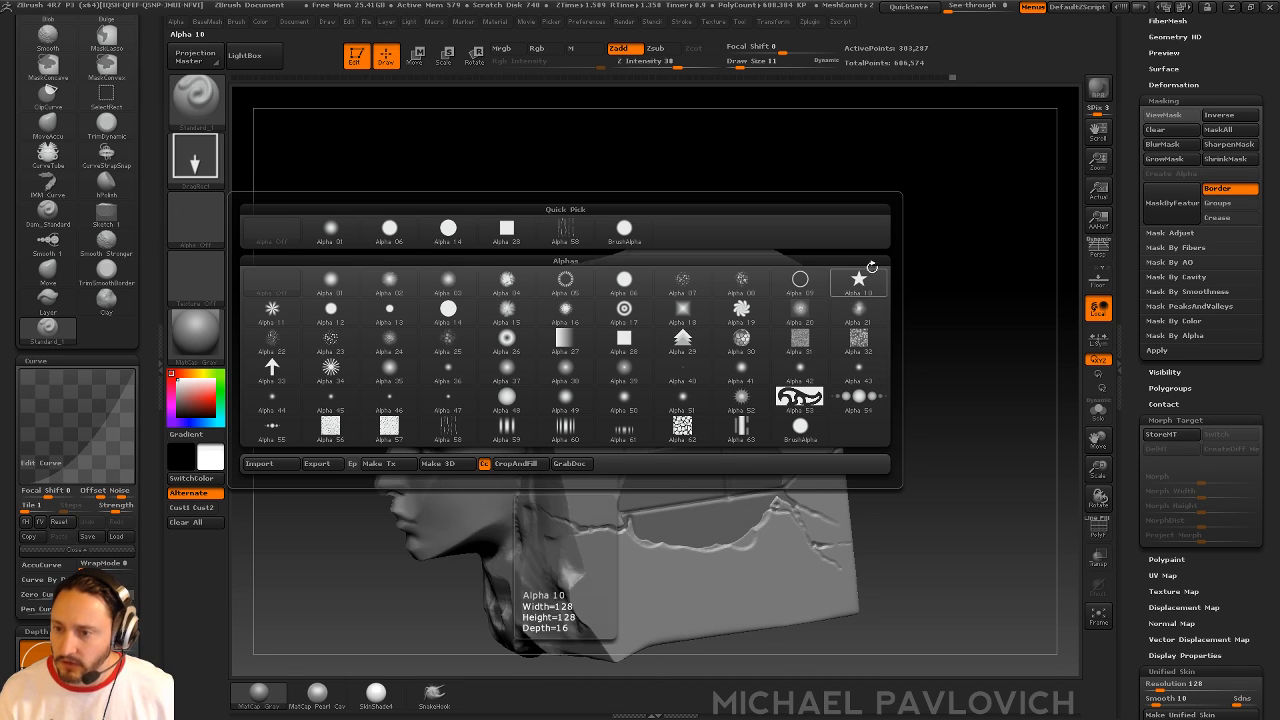
left_click(869, 268)
- Try stamping raised stars on the block's back face at draw size 150, and undo them
left_click_drag(900, 230, 1005, 210)
mouse_move(895, 385)
left_mouse_down()
mouse_move(803, 360)
mouse_move(640, 368)
mouse_move(701, 333)
mouse_move(722, 379)
left_mouse_up()
key("s")
left_click_drag(926, 281, 728, 387, "alt")
key("ctrl+z")
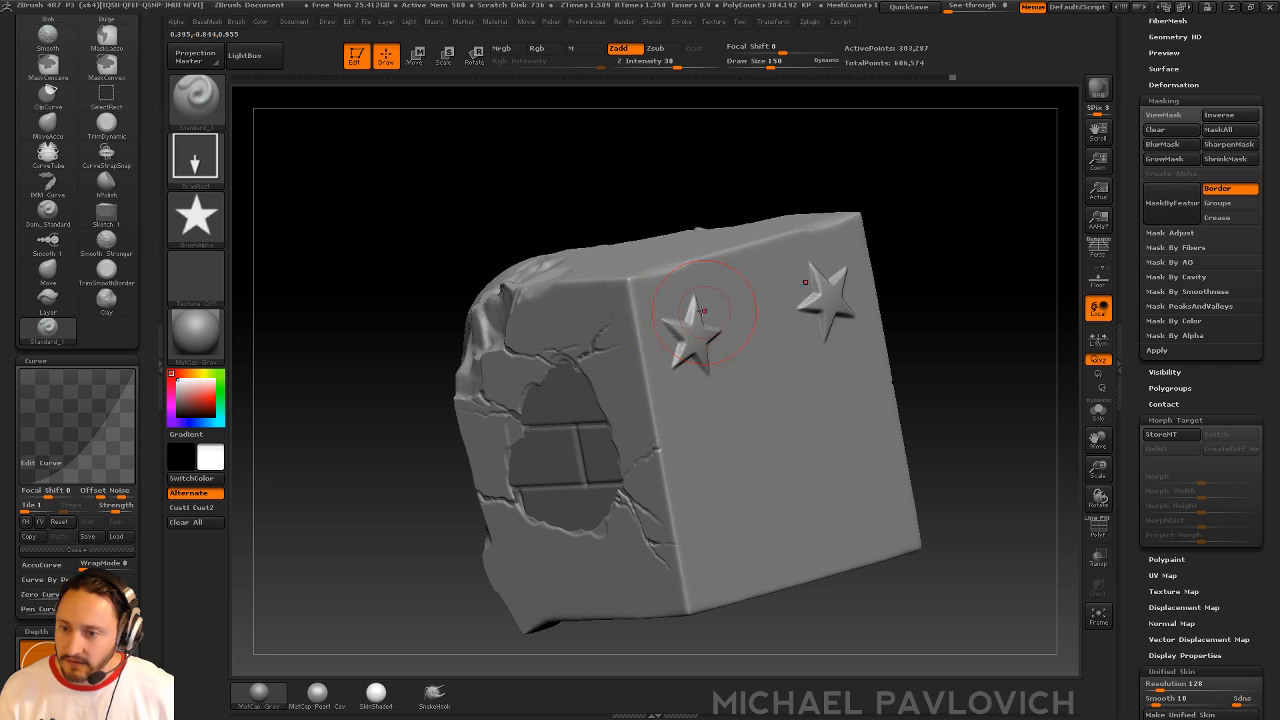
key("ctrl+z")
- Set the brush's Focal Shift to -100, try another star stamp on the back face and undo it
left_click_drag(778, 48, 729, 48)
left_click_drag(1014, 209, 950, 212, "alt")
mouse_move(652, 333)
left_mouse_down()
mouse_move(680, 385)
mouse_move(710, 400)
left_mouse_up()
key("ctrl+z")
key("ctrl+z")
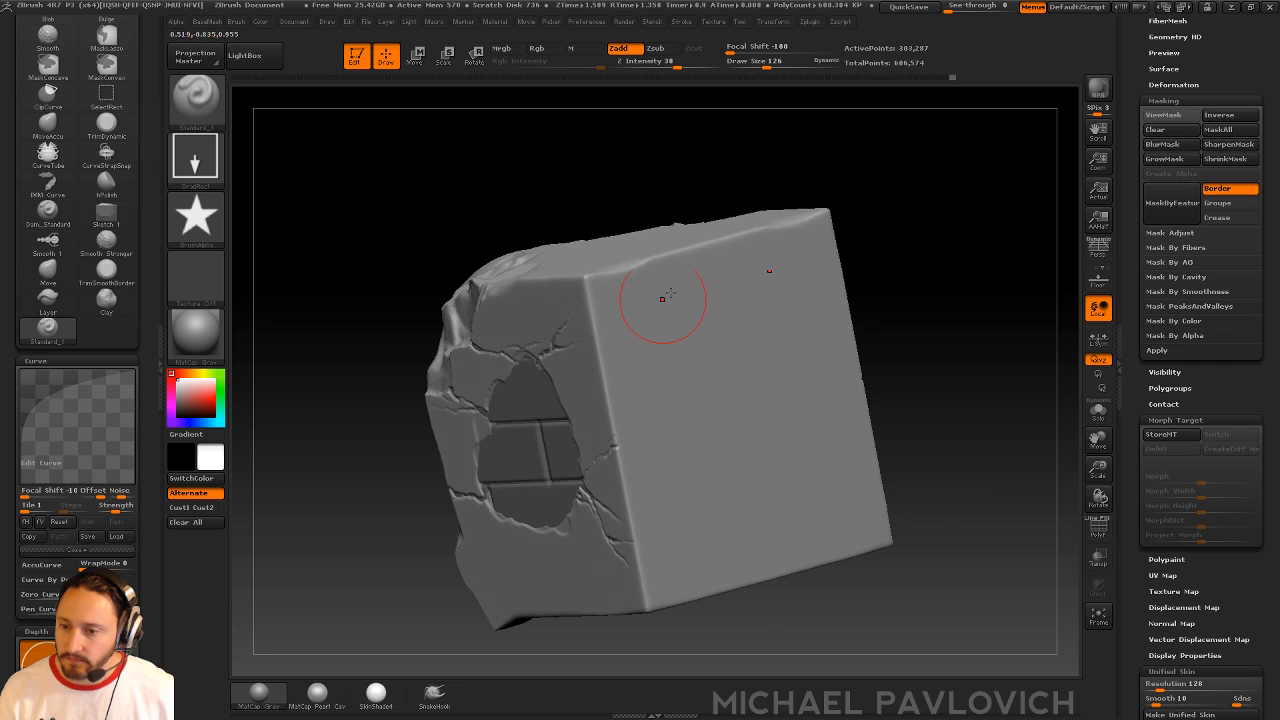
- Try several star stamps, including recessed ones, at different spots on the back face, and undo each of them
left_click_drag(882, 207, 864, 204, "shift")
left_click_drag(642, 168, 550, 180, "alt")
left_click_drag(563, 374, 603, 394)
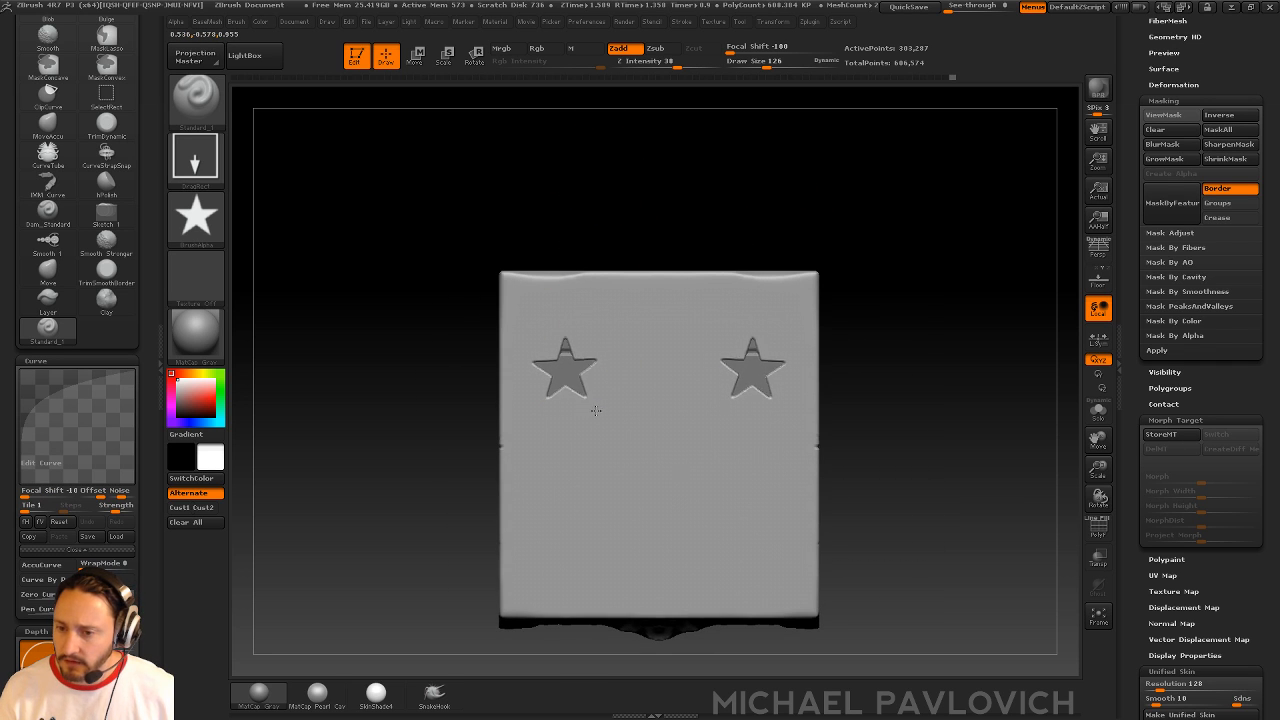
key("super")
left_click_drag(692, 194, 706, 220)
key("ctrl+z")
left_click_drag(577, 417, 625, 468)
key("ctrl+z")
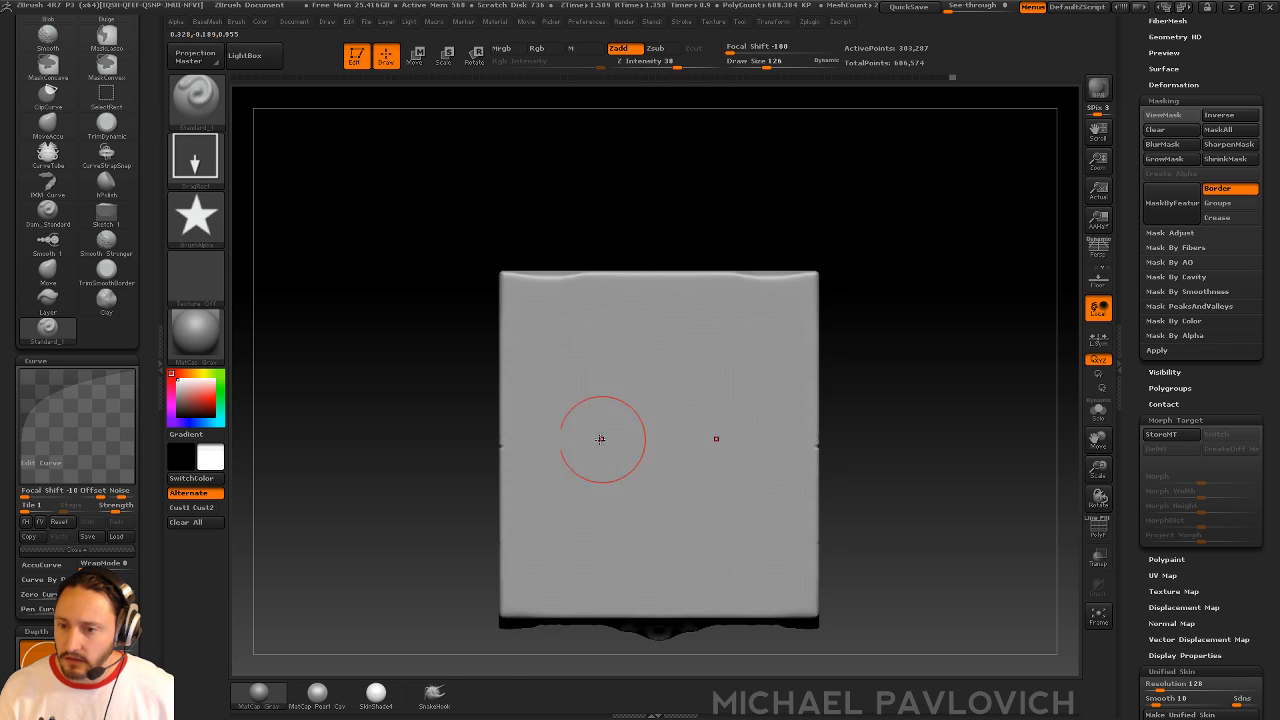
left_click_drag(563, 392, 634, 449)
left_click_drag(874, 239, 911, 282)
key("ctrl+z")
- Clear the star alpha and load sw_rocksandcracks_48.psd from the Rock alpha library
left_click(192, 234)
left_click(272, 232)
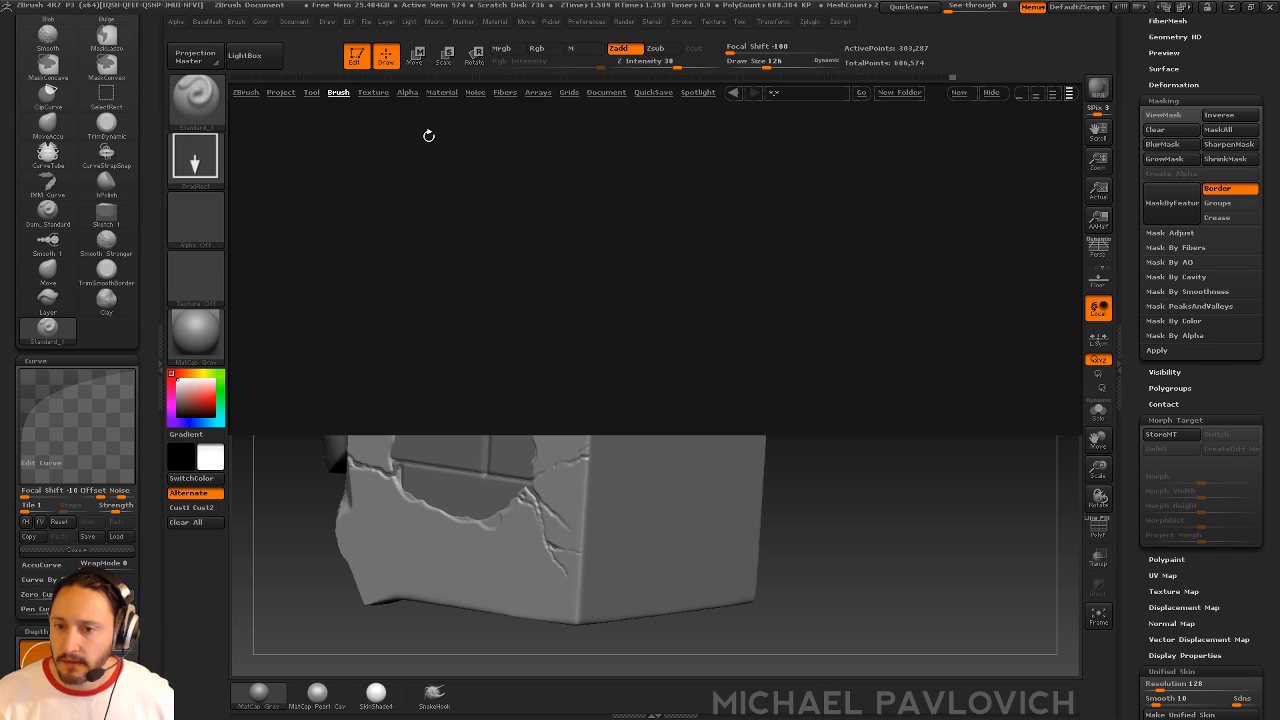
left_click(407, 92)
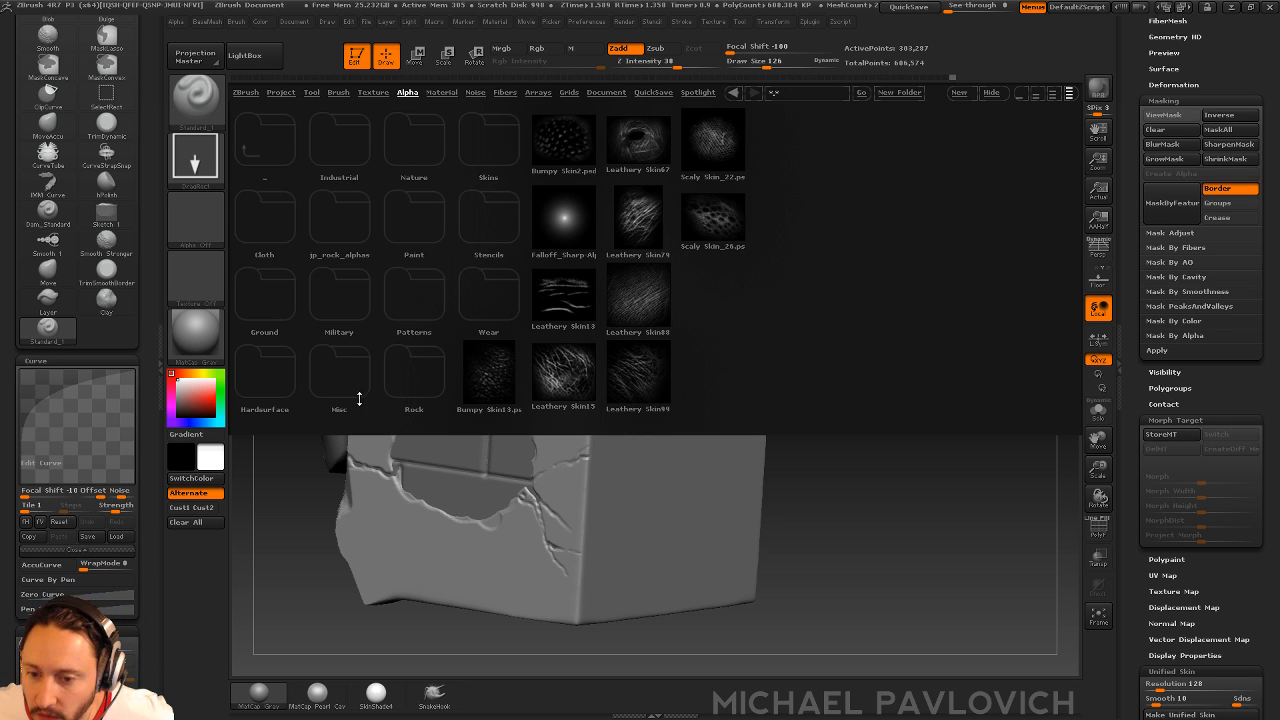
left_click(412, 375)
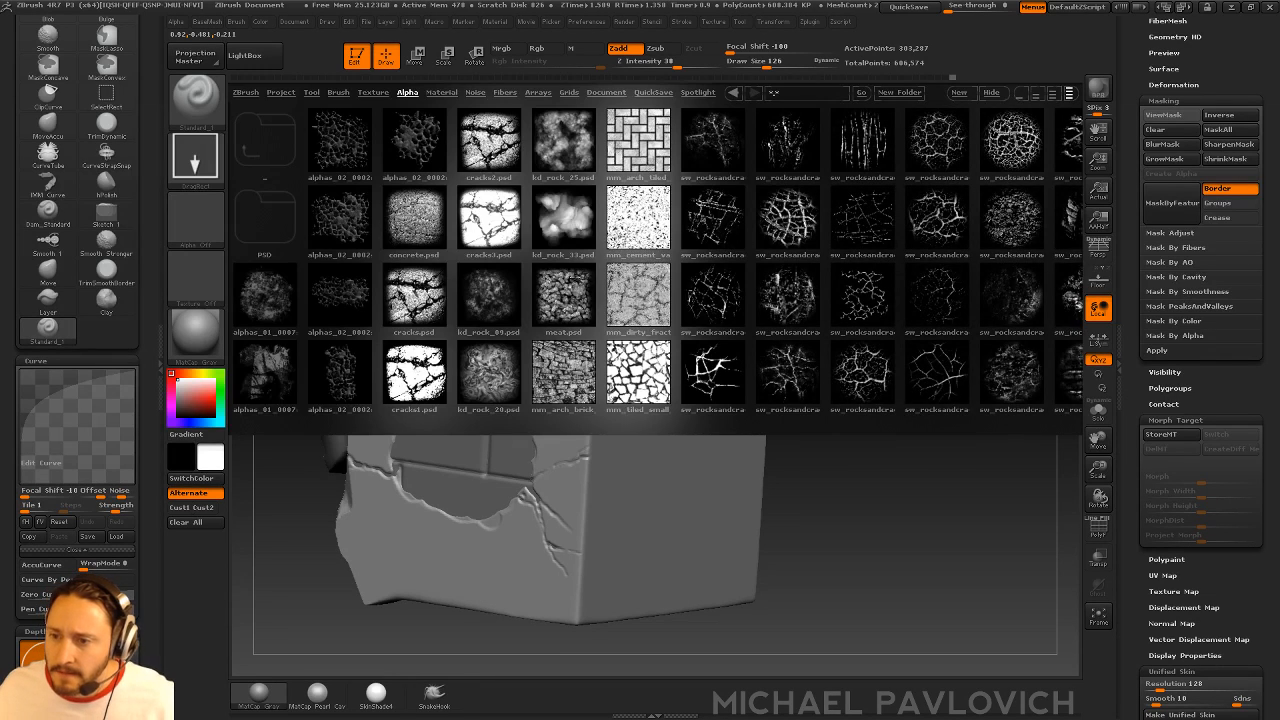
left_click_drag(640, 292, 471, 280)
left_click_drag(758, 288, 663, 286)
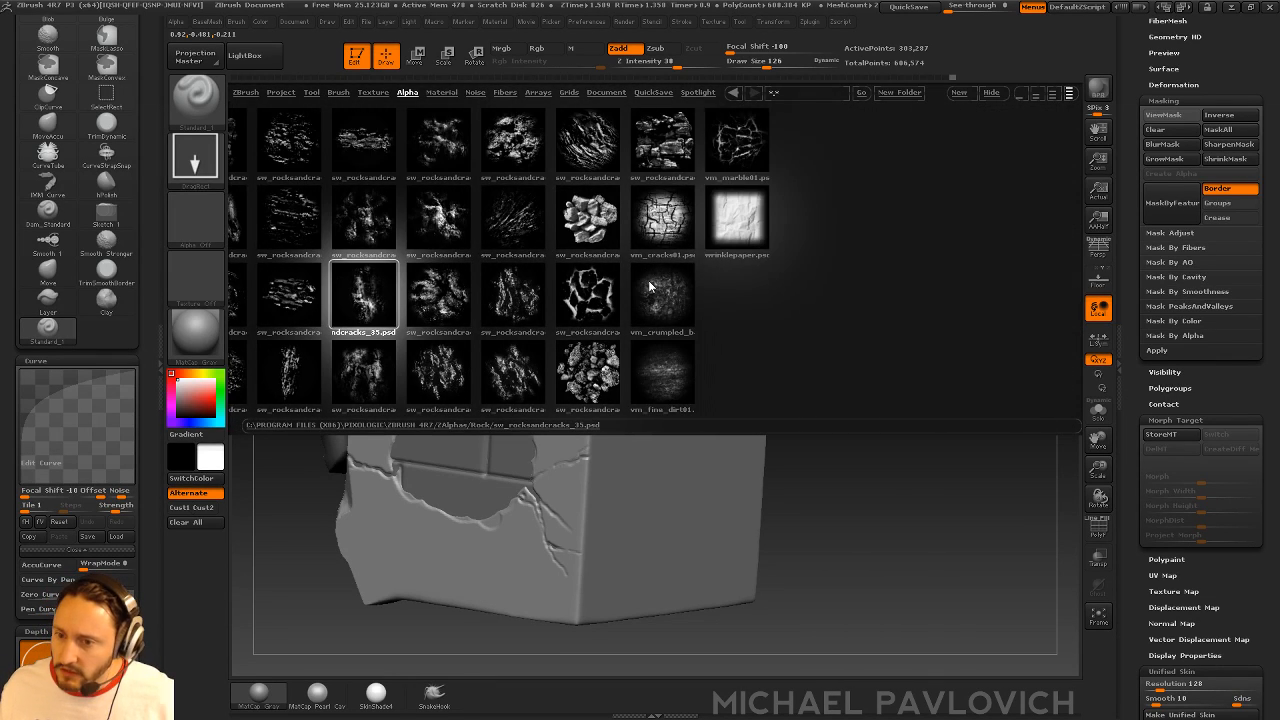
left_click(655, 378)
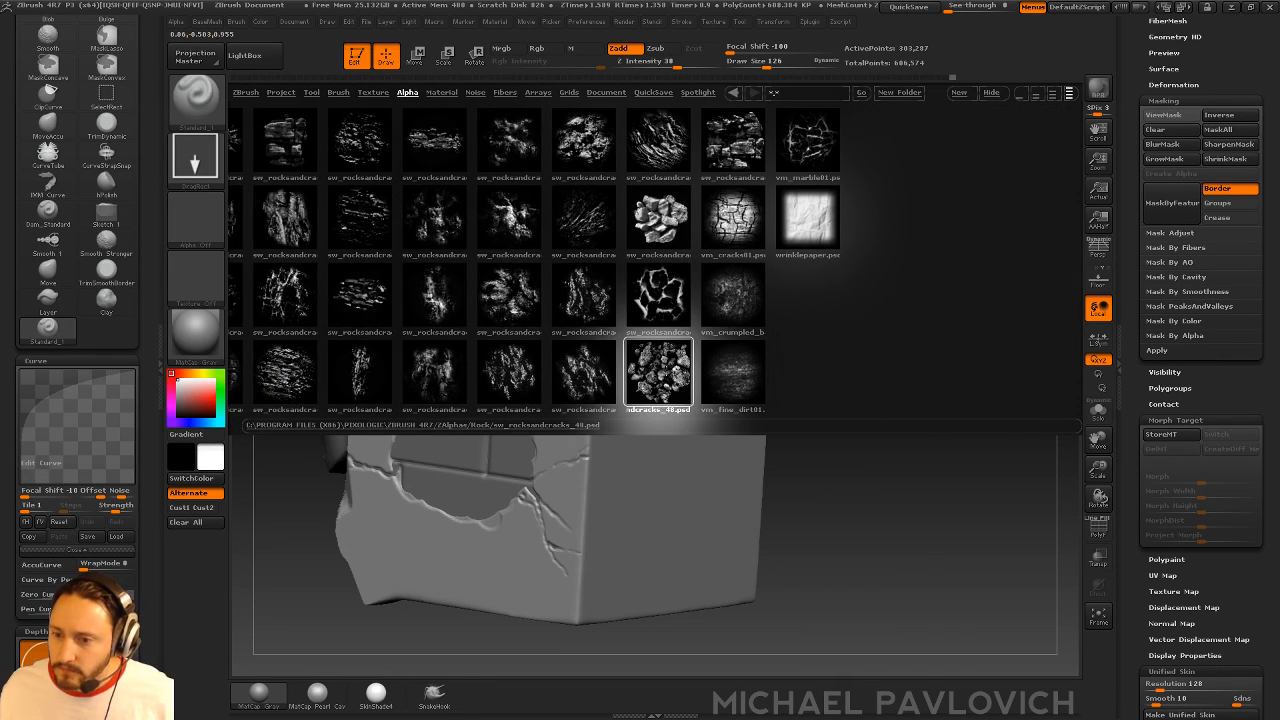
double_click(665, 382)
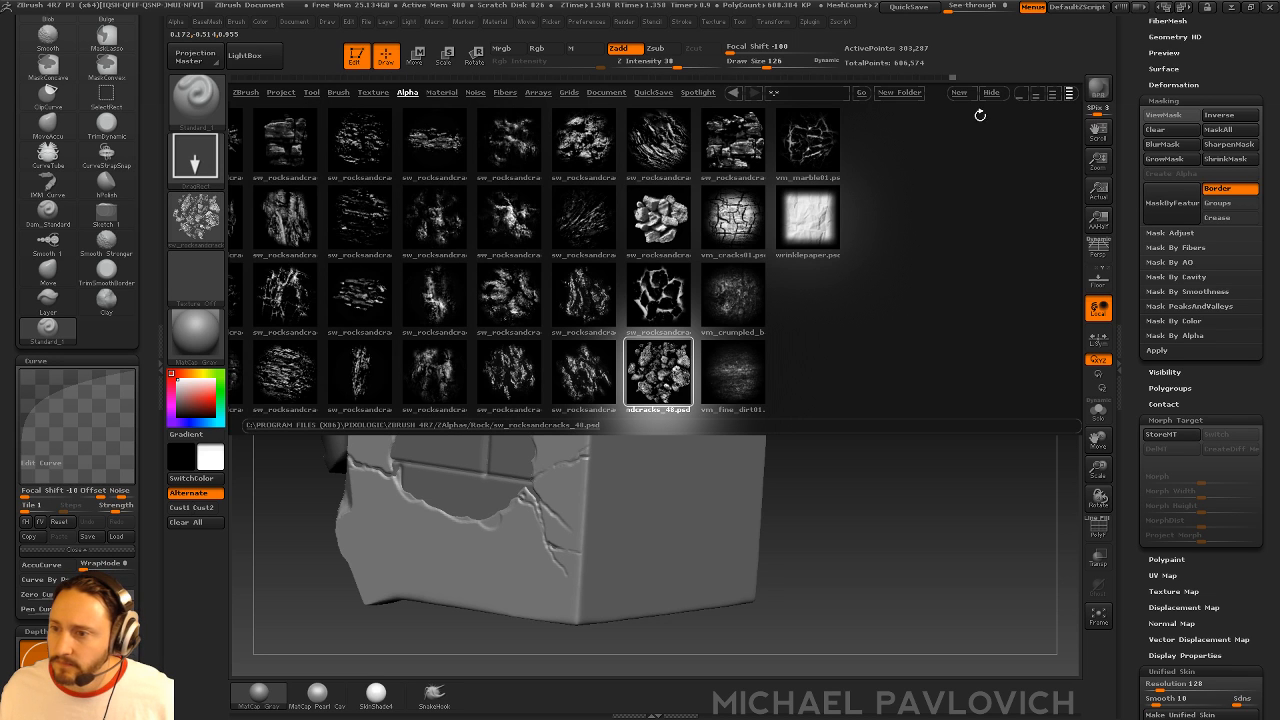
- Try stamping the loaded rock alpha on the block's back face and undo it
key("comma")
left_click_drag(634, 403, 694, 498)
right_click_drag(694, 498, 615, 488)
key("ctrl+z")
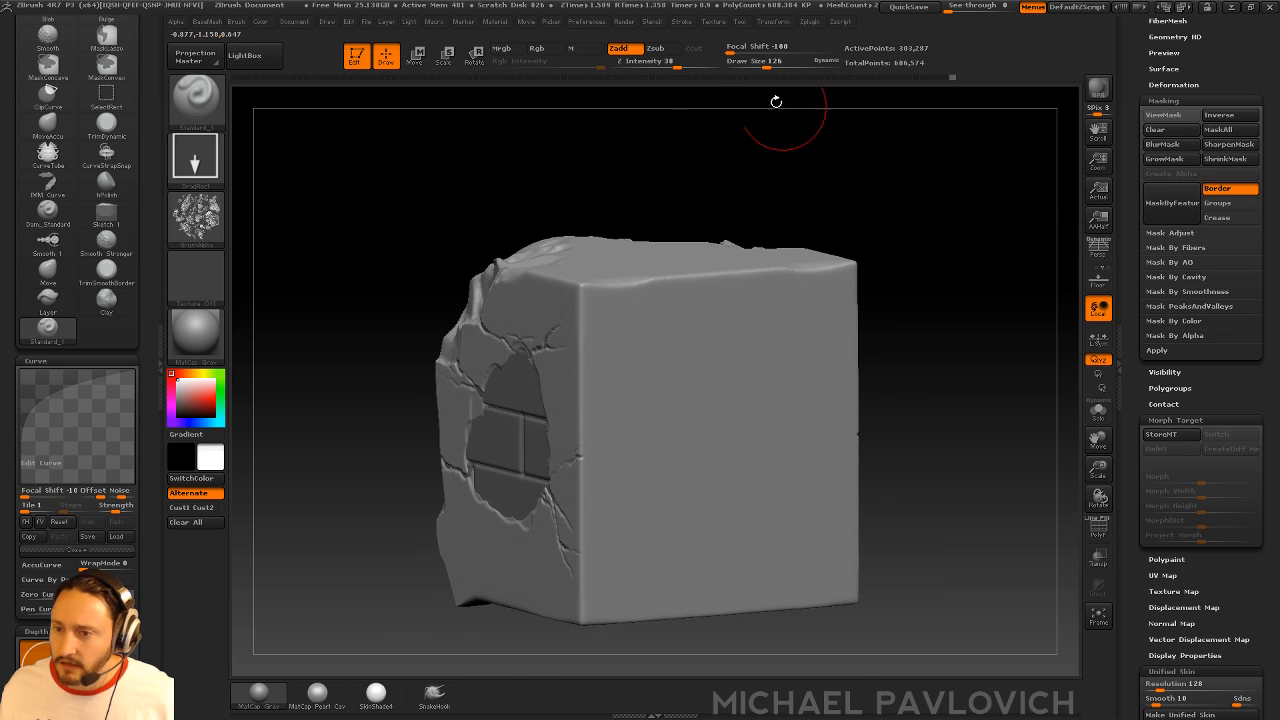
- Set Z Intensity to 11, try several rock-texture stamps of different sizes on the back face and undo them
left_click_drag(669, 65, 648, 67)
left_click_drag(657, 425, 740, 449)
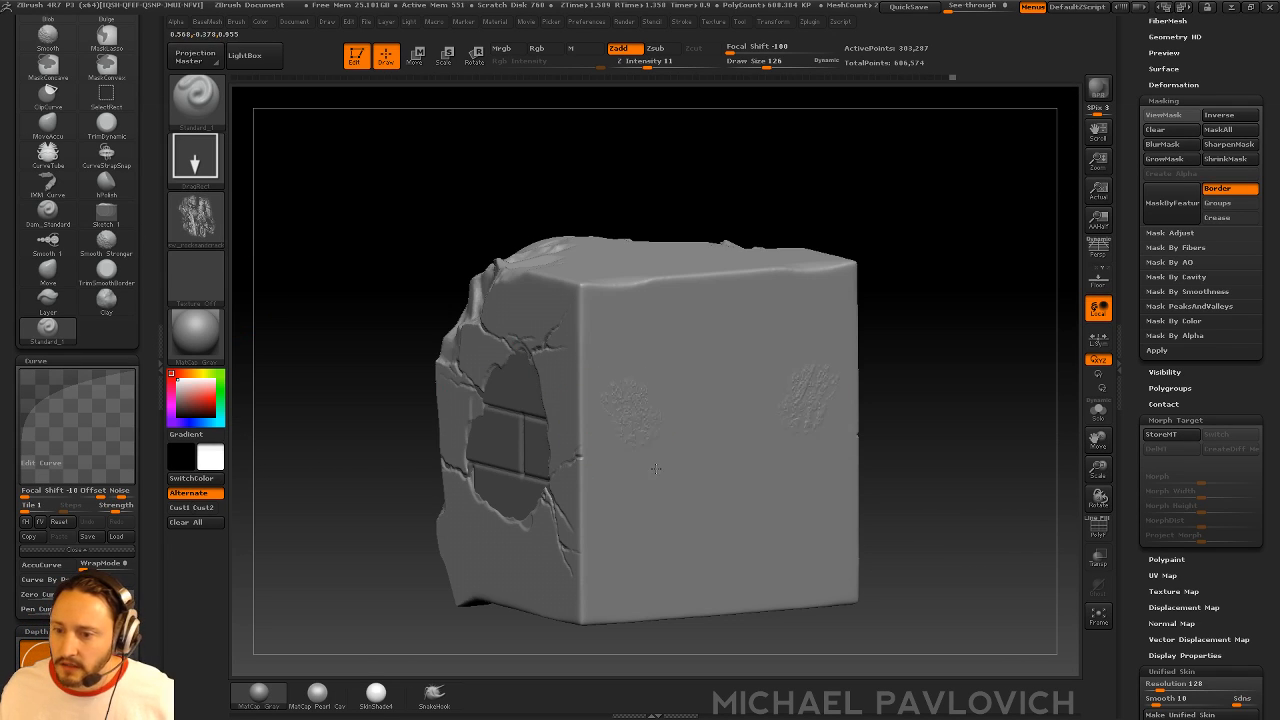
left_click_drag(655, 469, 680, 528)
key("ctrl+z")
left_click_drag(651, 406, 700, 544)
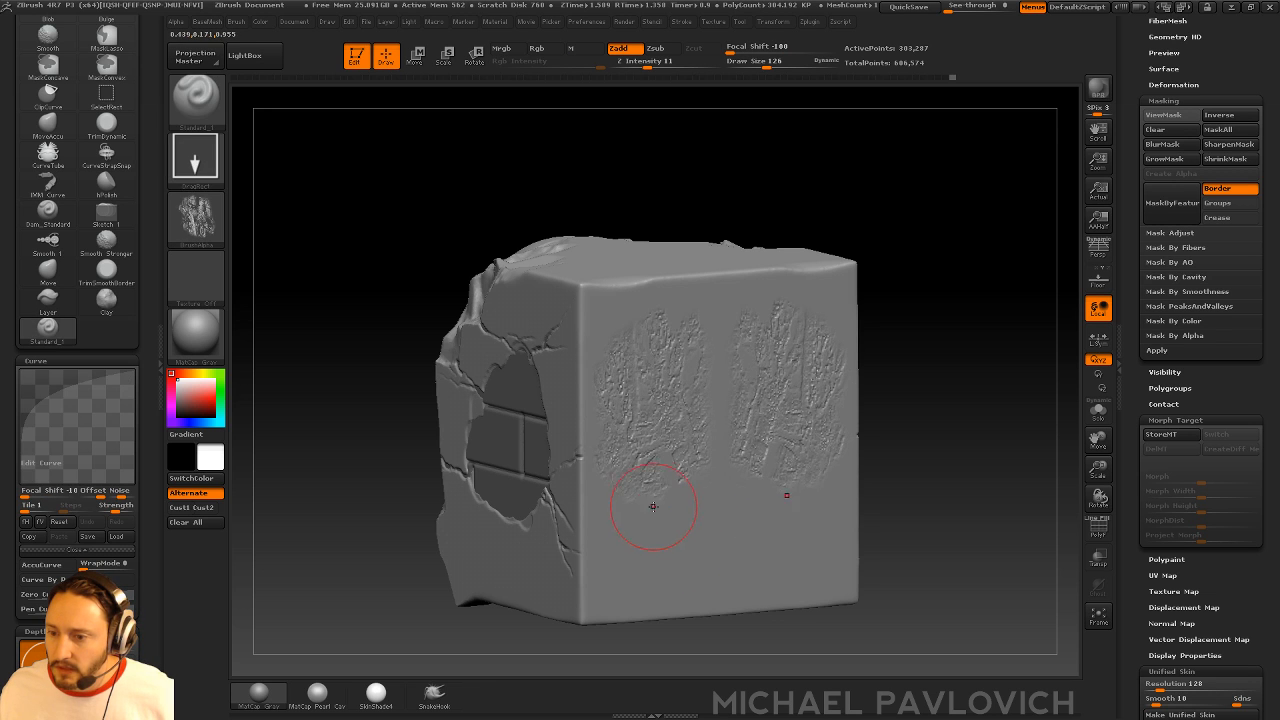
left_click_drag(653, 506, 792, 606)
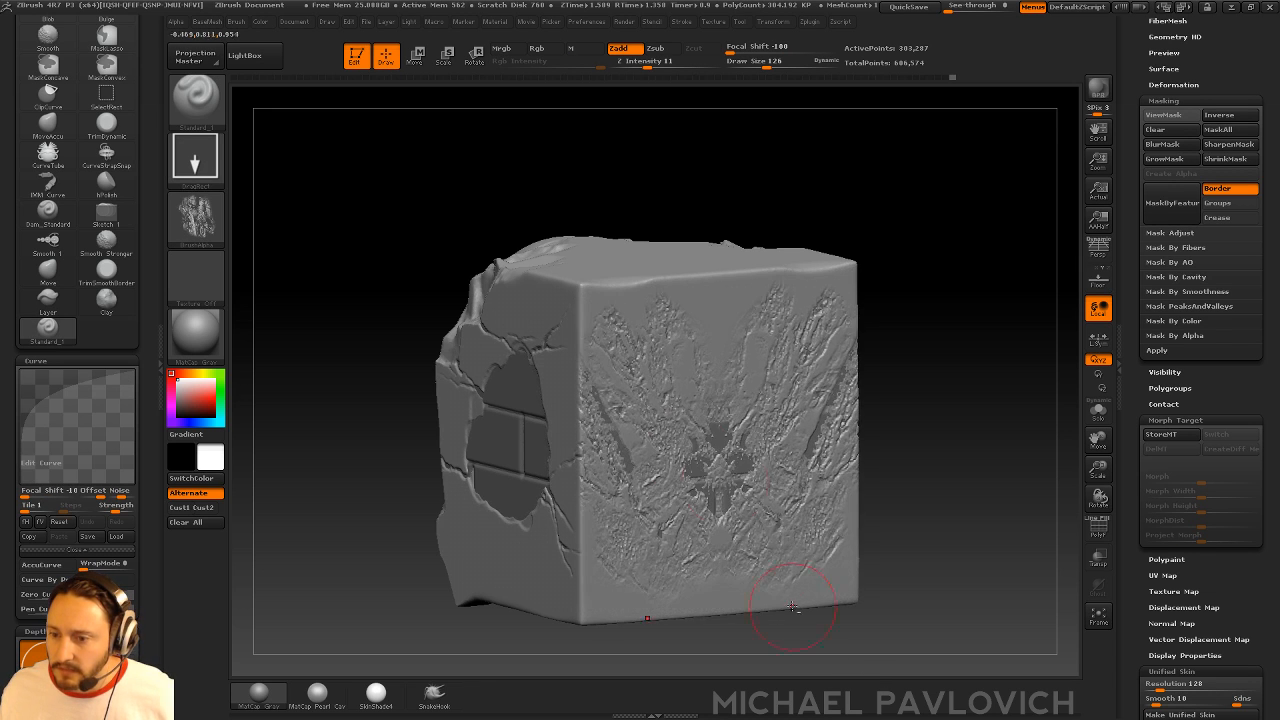
key("ctrl+z")
- Set Z Intensity to 16, try more rock-texture stamps on the back face and undo them
left_click(655, 65)
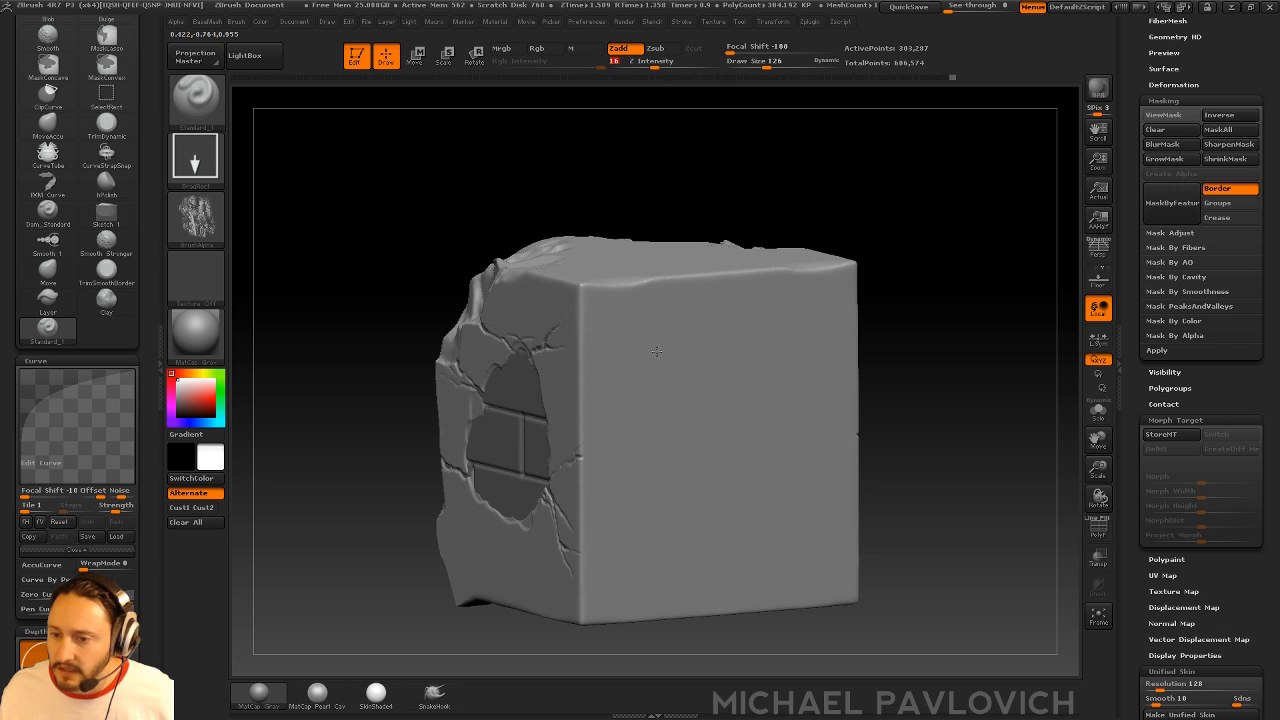
key("Return")
left_click_drag(659, 335, 697, 632)
key("ctrl+z")
key("ctrl+z")
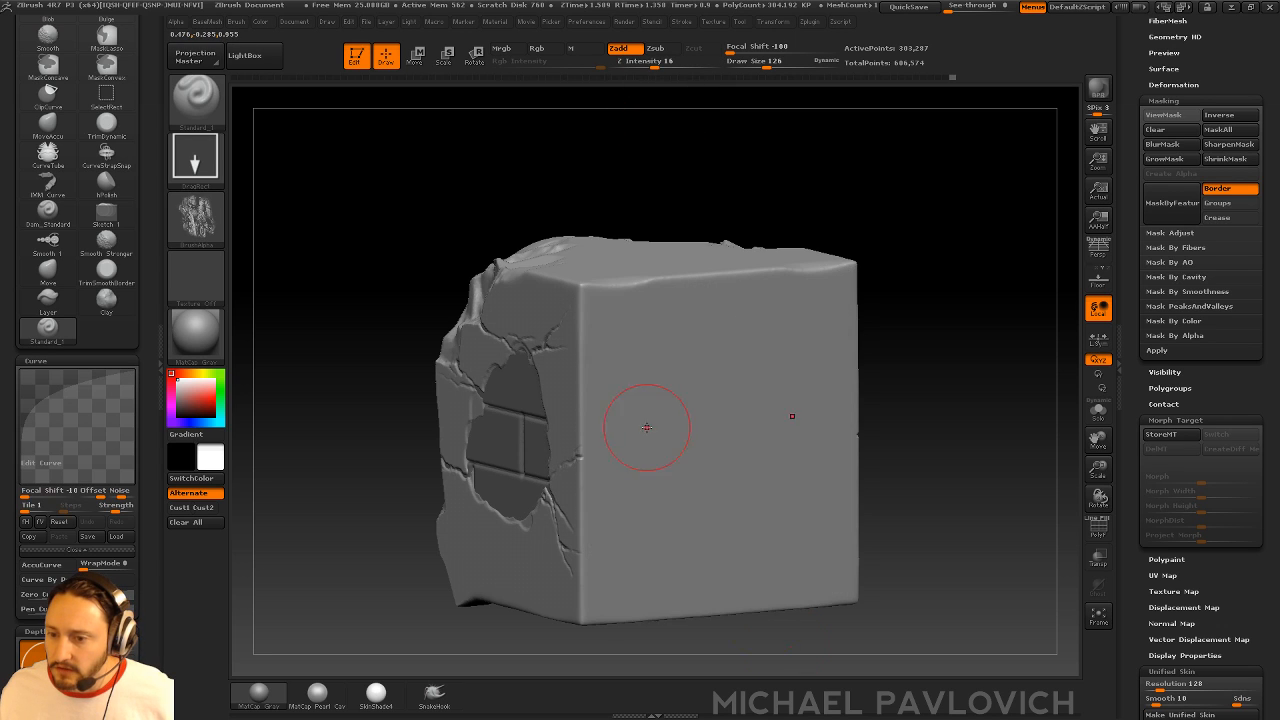
left_click_drag(647, 428, 687, 574)
left_click_drag(880, 490, 966, 491)
key("ctrl+z")
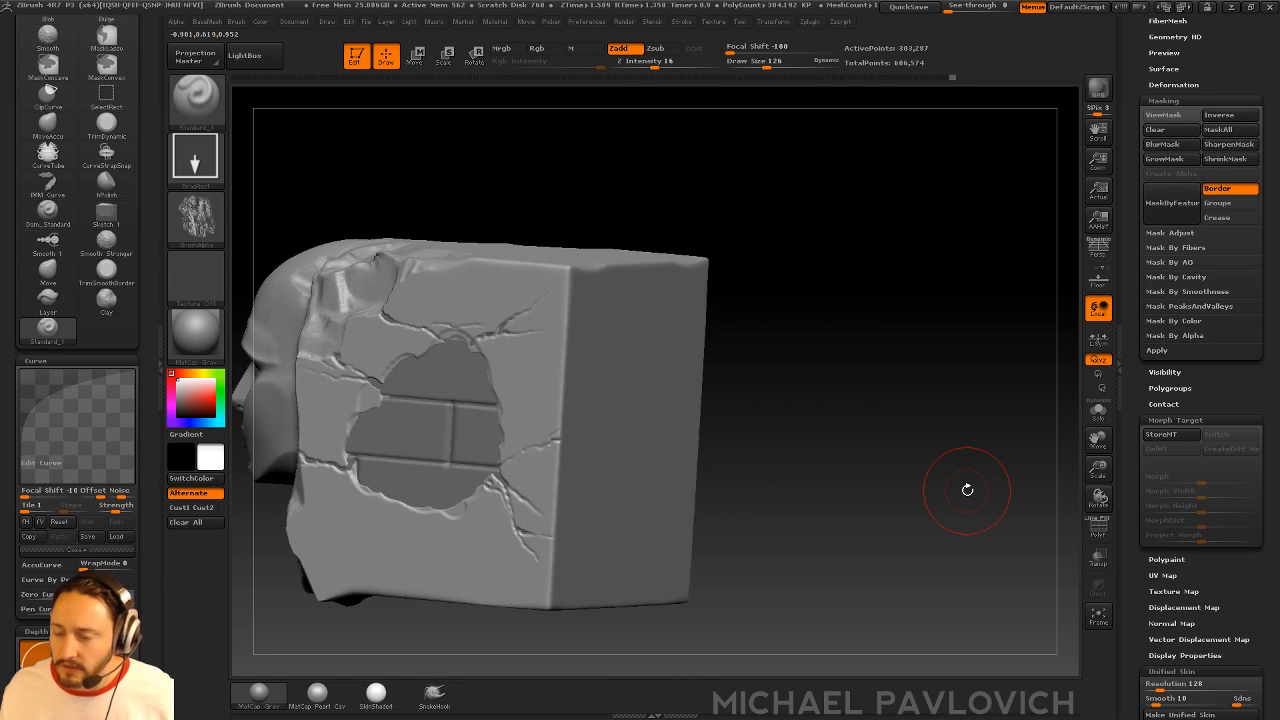
- Switch the stroke to Color Spray, enlarge the draw size to 226, try spraying rock texture on the back face and undo each attempt
left_click(195, 158)
left_click(471, 186)
left_click_drag(767, 288, 722, 292)
key("]")
left_click_drag(584, 337, 568, 452)
key("ctrl+z")
left_click_drag(603, 315, 605, 400)
key("ctrl+z")
left_click_drag(600, 340, 598, 445)
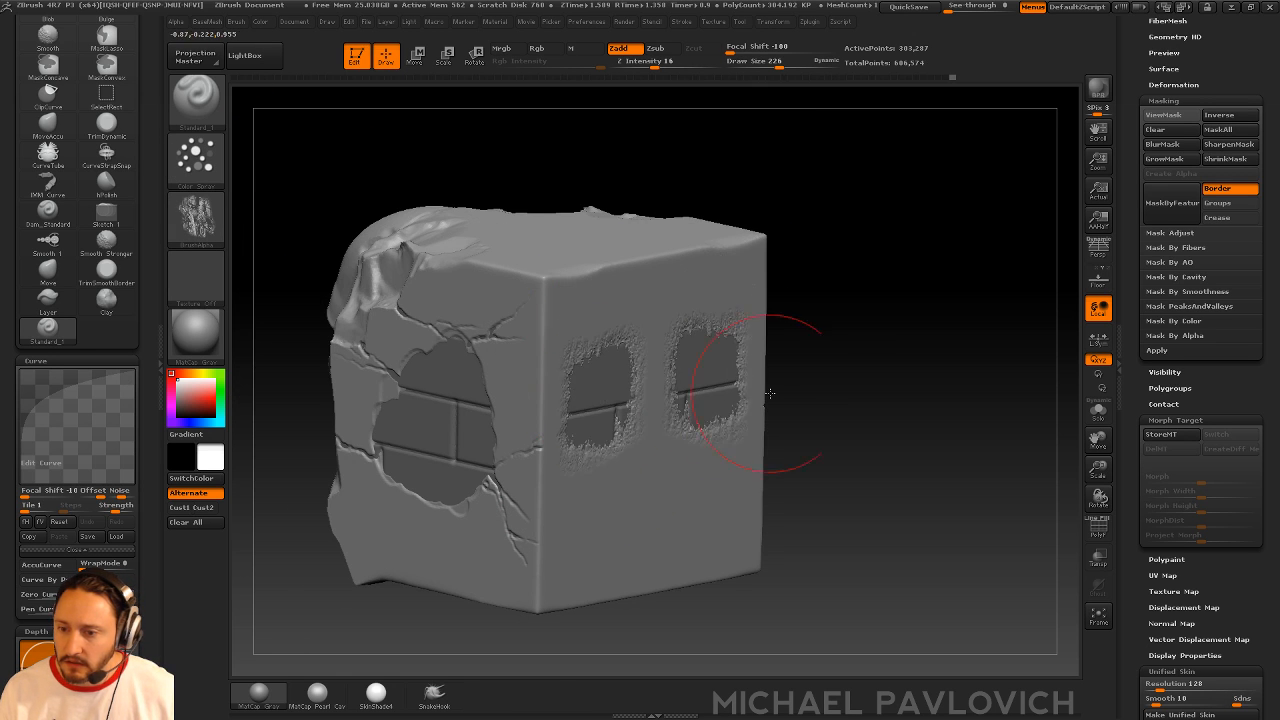
key("ctrl+z")
- Set the stroke to DragDot, try placing rock-texture stamps on the back face and undo them
left_click(195, 158)
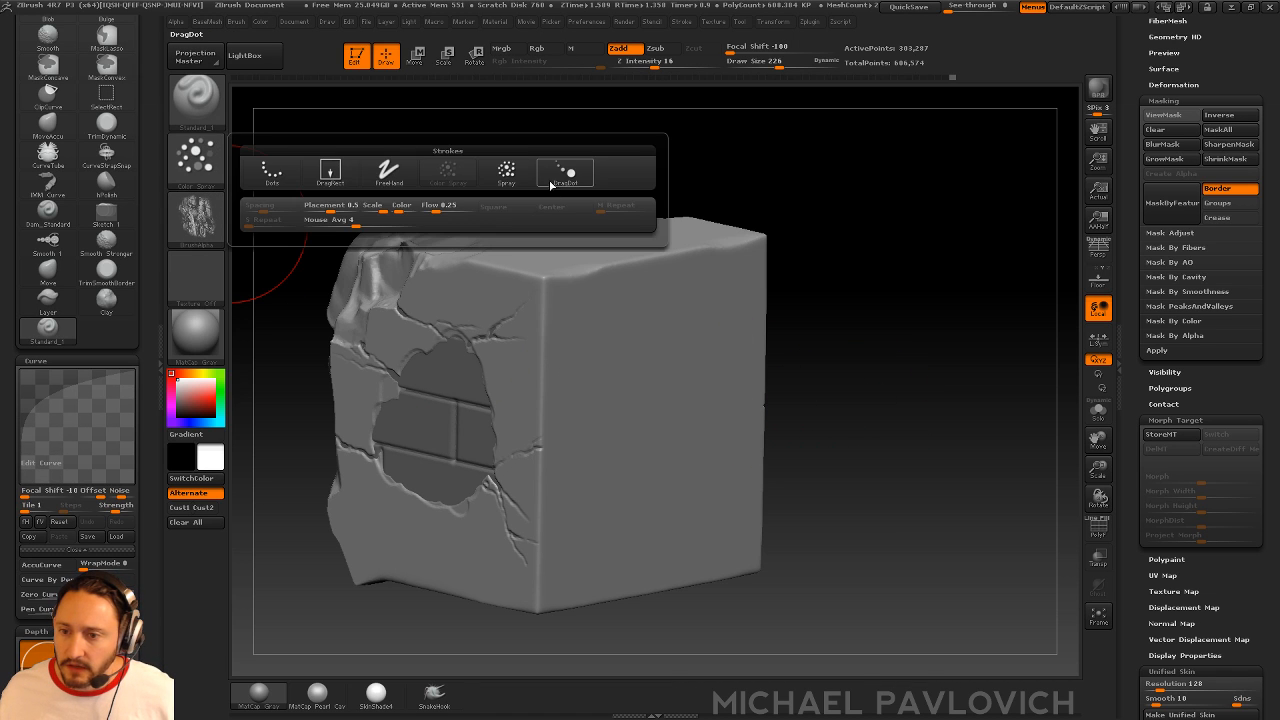
left_click(556, 175)
left_click_drag(586, 378, 597, 397)
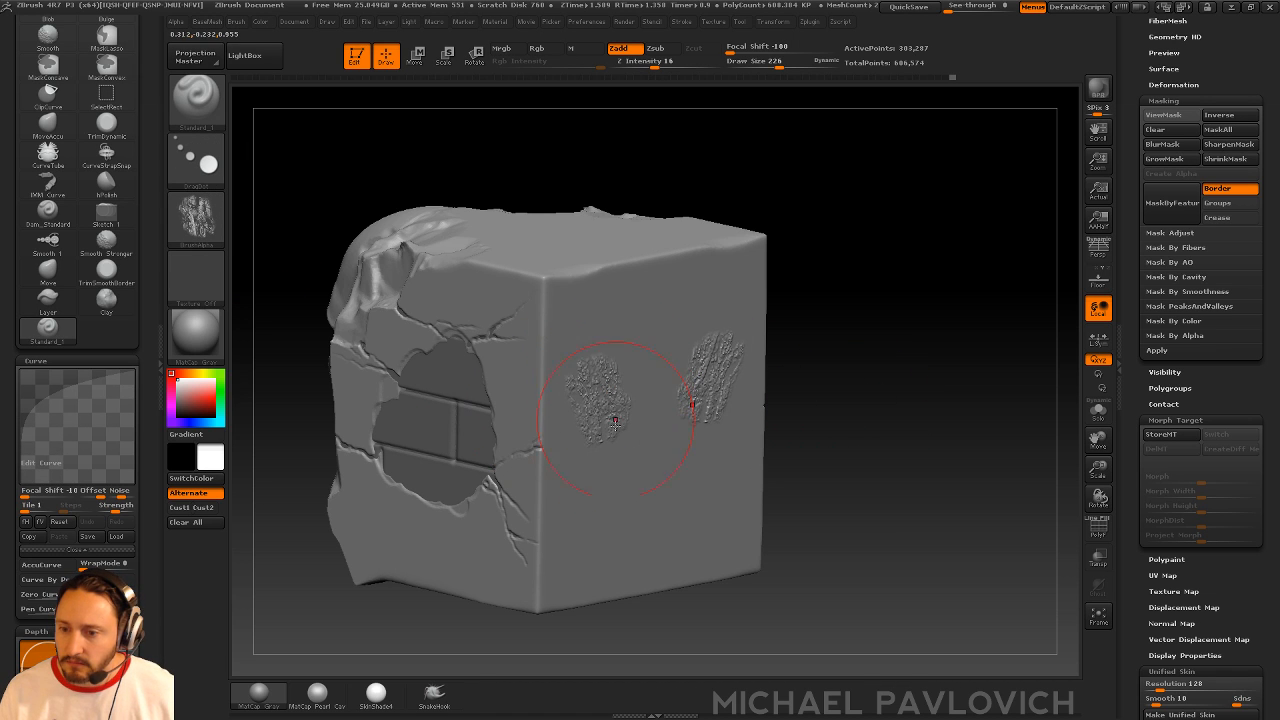
left_click_drag(598, 495, 607, 508)
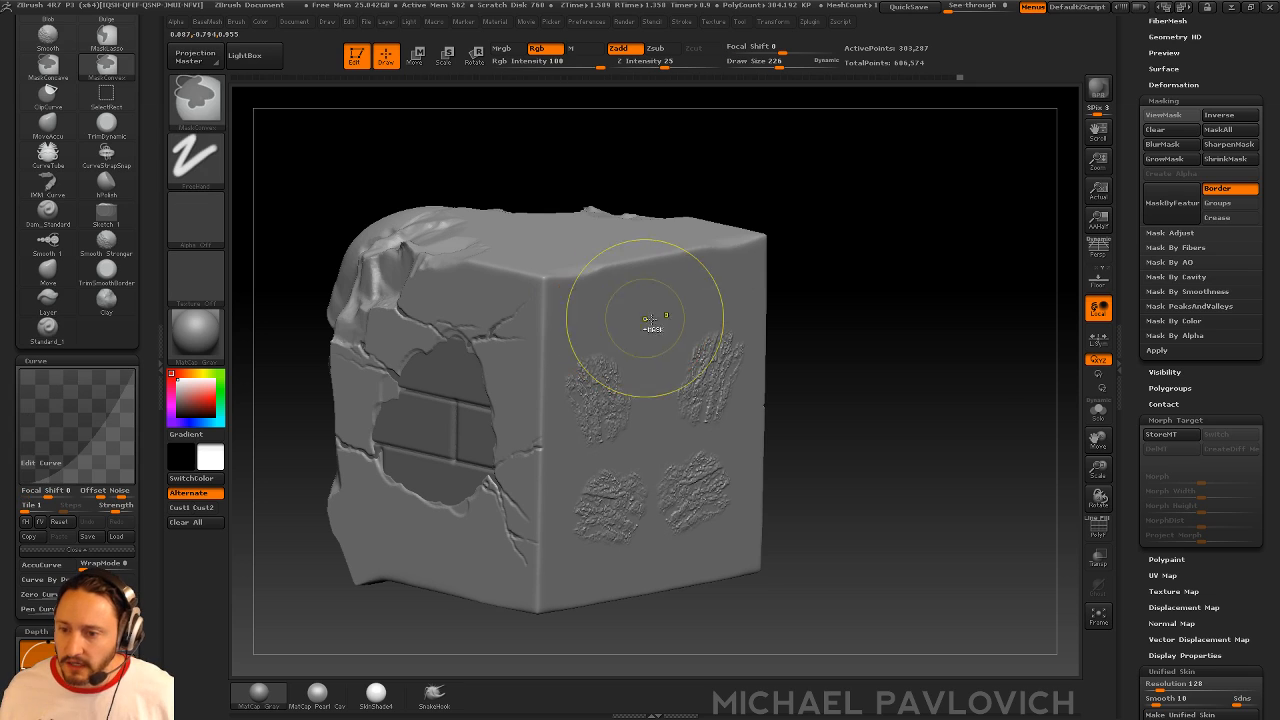
key("ctrl+z")
key("ctrl+z")
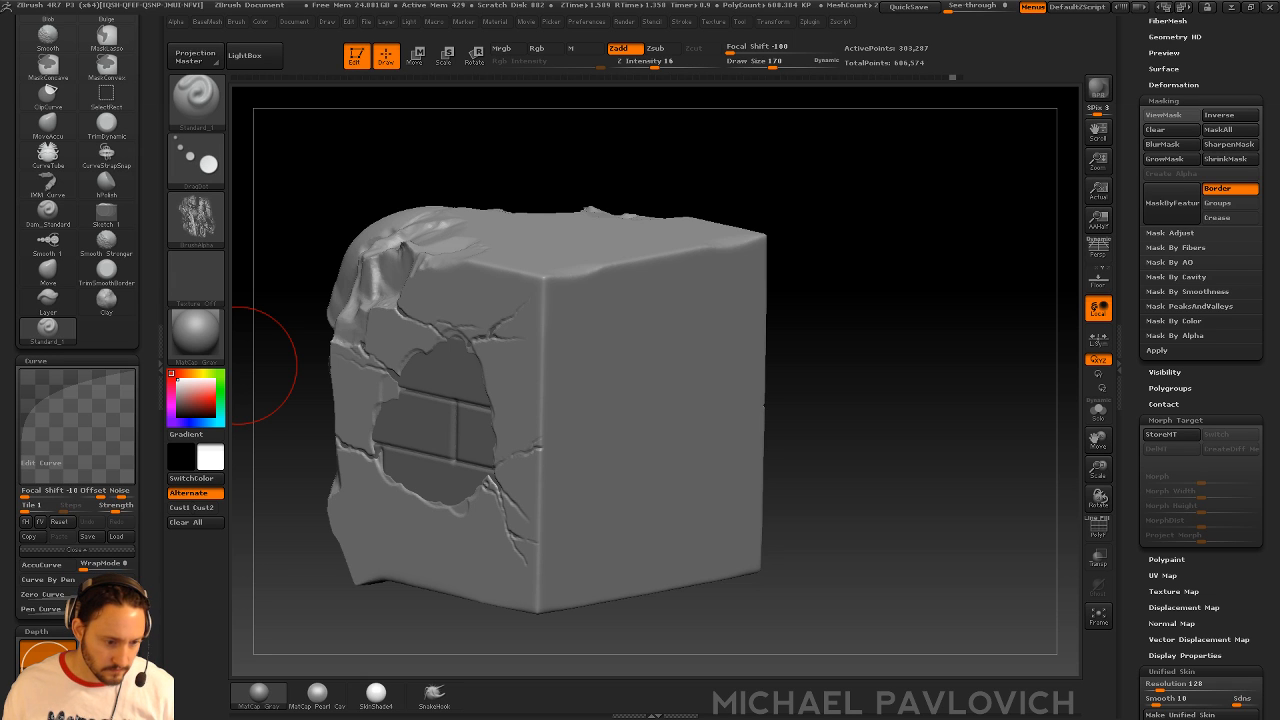
- Save the project and choose the Brick9-d mesh of the IMM Bricks brush
key("ctrl+s")
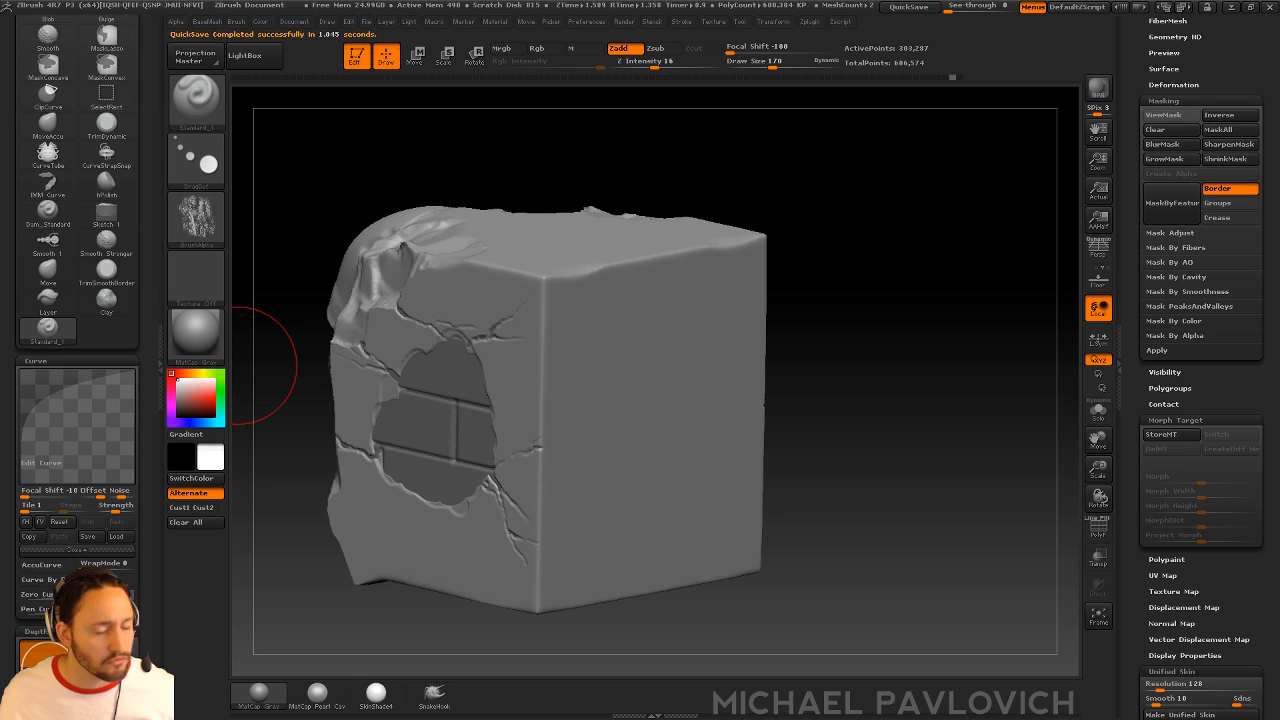
mouse_move(830, 286)
left_mouse_down()
mouse_move(934, 274)
mouse_move(880, 278)
left_mouse_up()
key("1")
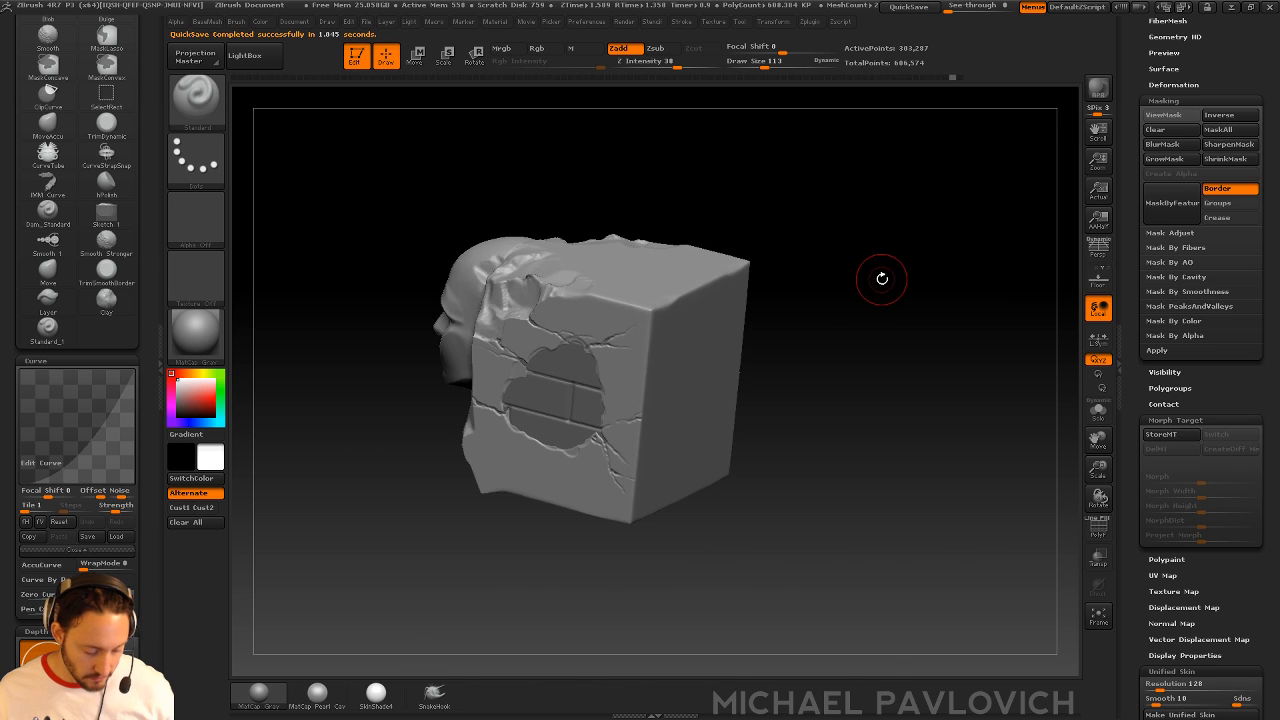
key("b")
key("i")
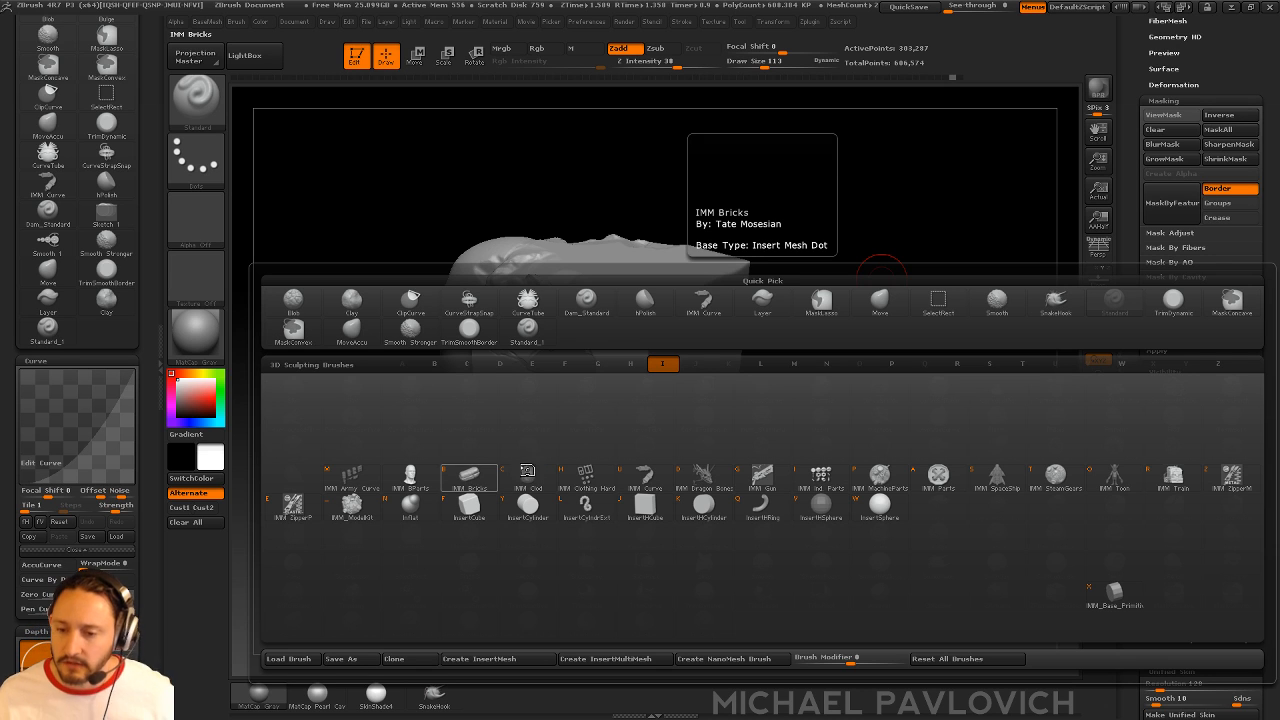
left_click(462, 477)
key("m")
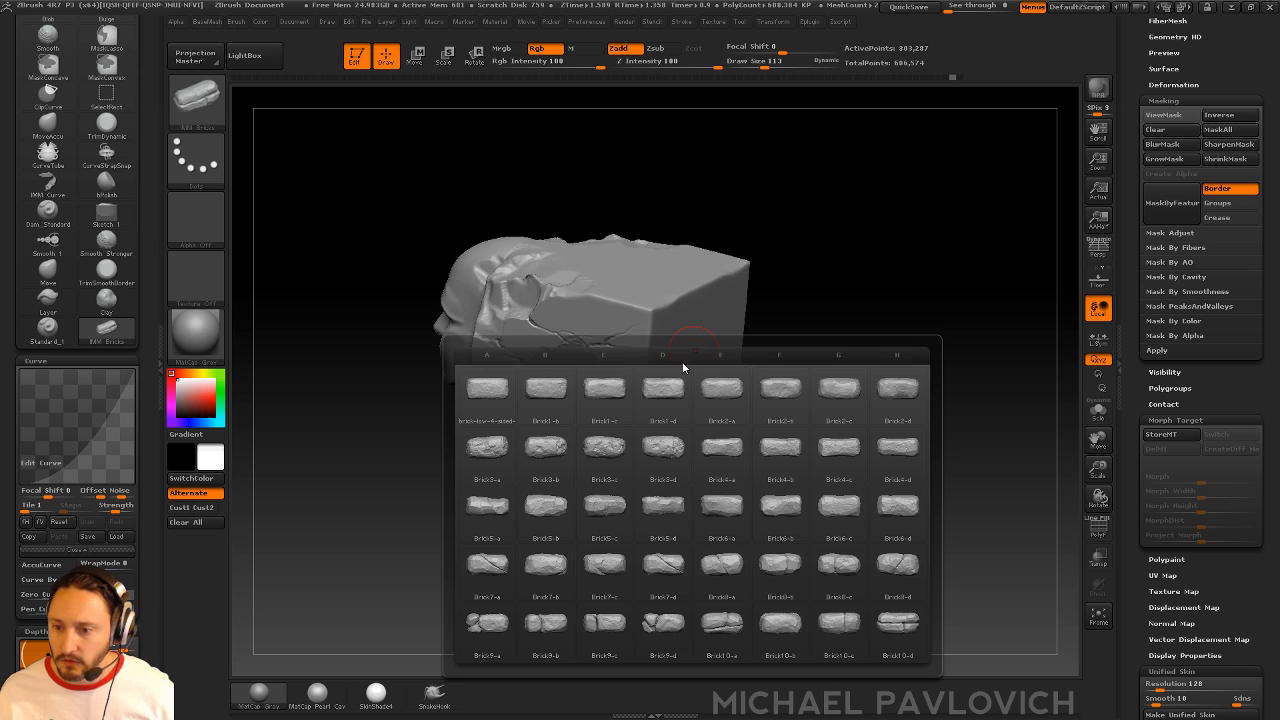
left_click(655, 620)
- Try inserting the chosen brick on the block's back face, viewed straight on, and undo it
left_click_drag(845, 417, 834, 346, "shift")
left_click_drag(664, 367, 686, 449)
left_click_drag(947, 355, 890, 425, "alt")
key("ctrl+z")
key("ctrl+z")
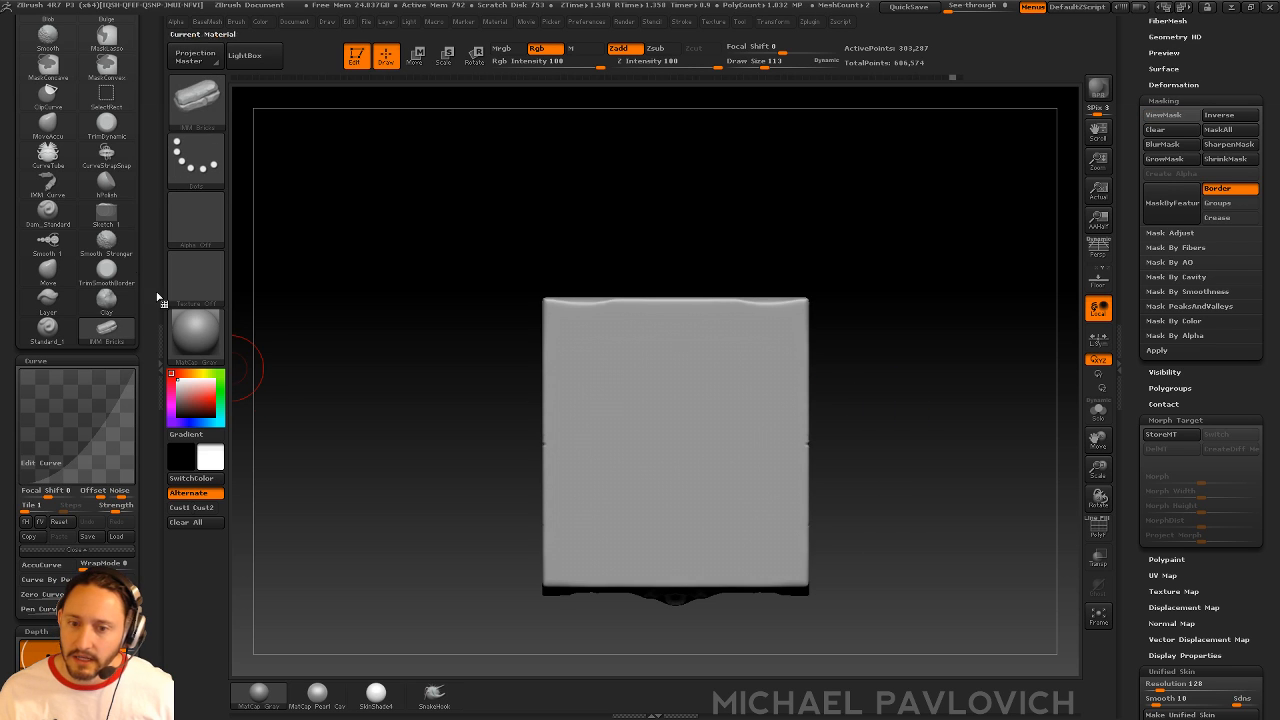
- Dock the complete Brush palette in the tray beside the canvas
scroll(145, 229, "up", 5)
left_click(139, 21)
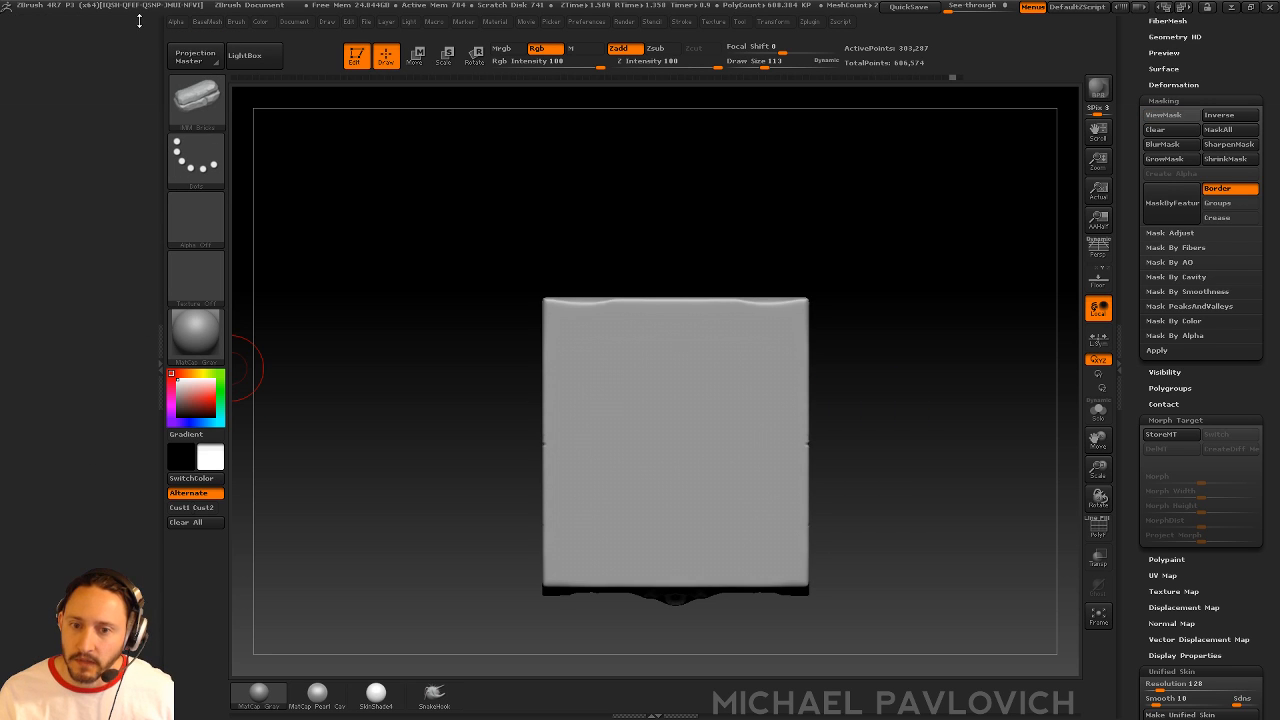
left_click(236, 22)
left_click_drag(236, 34, 115, 60)
mouse_move(145, 330)
left_mouse_down()
mouse_move(144, 104)
mouse_move(145, 350)
left_mouse_up()
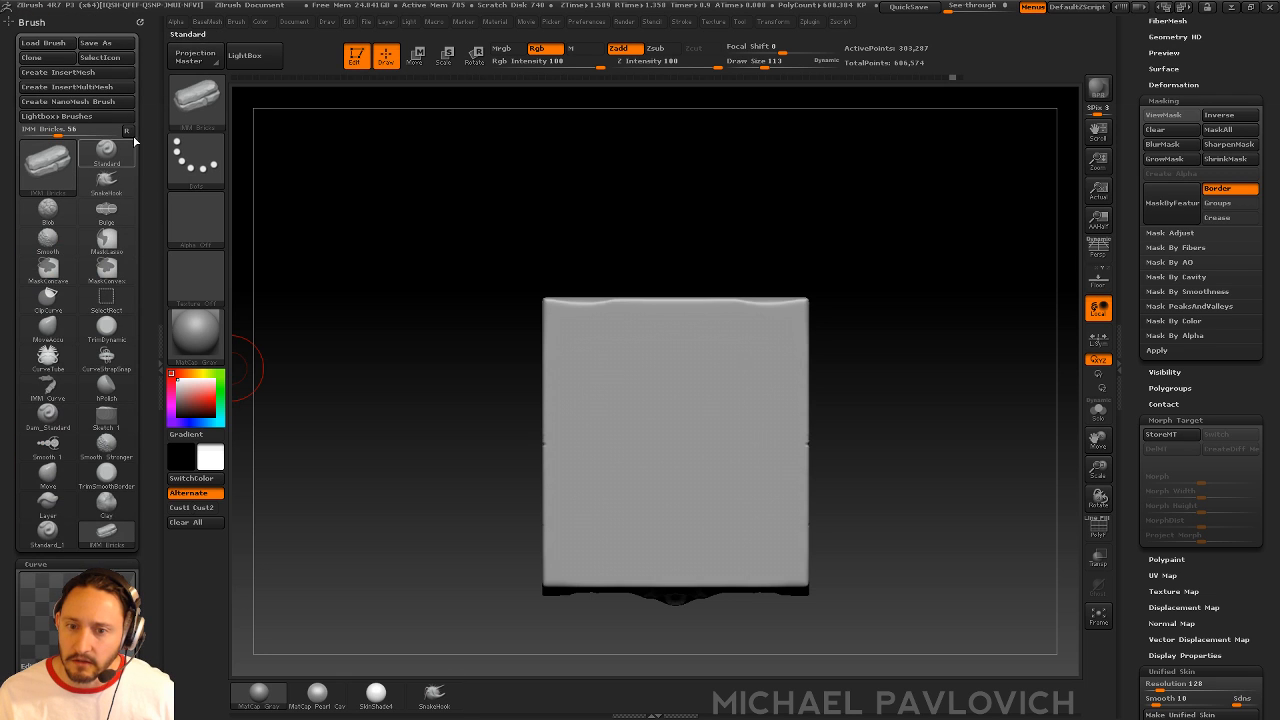
left_click_drag(135, 141, 136, 157)
left_click_drag(149, 270, 140, 245)
- Collapse the brush's Curve, Depth and Samples sections to expose its Modifiers settings
left_click(98, 218)
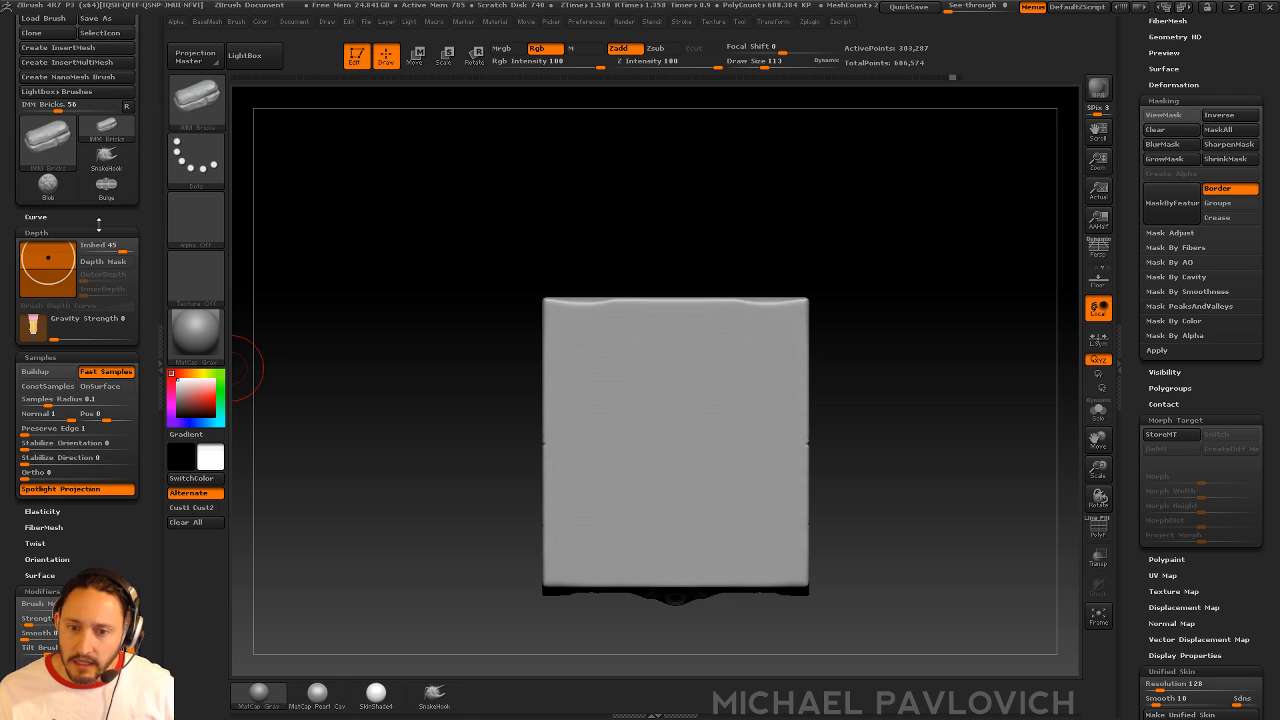
left_click(80, 233)
left_click(80, 249)
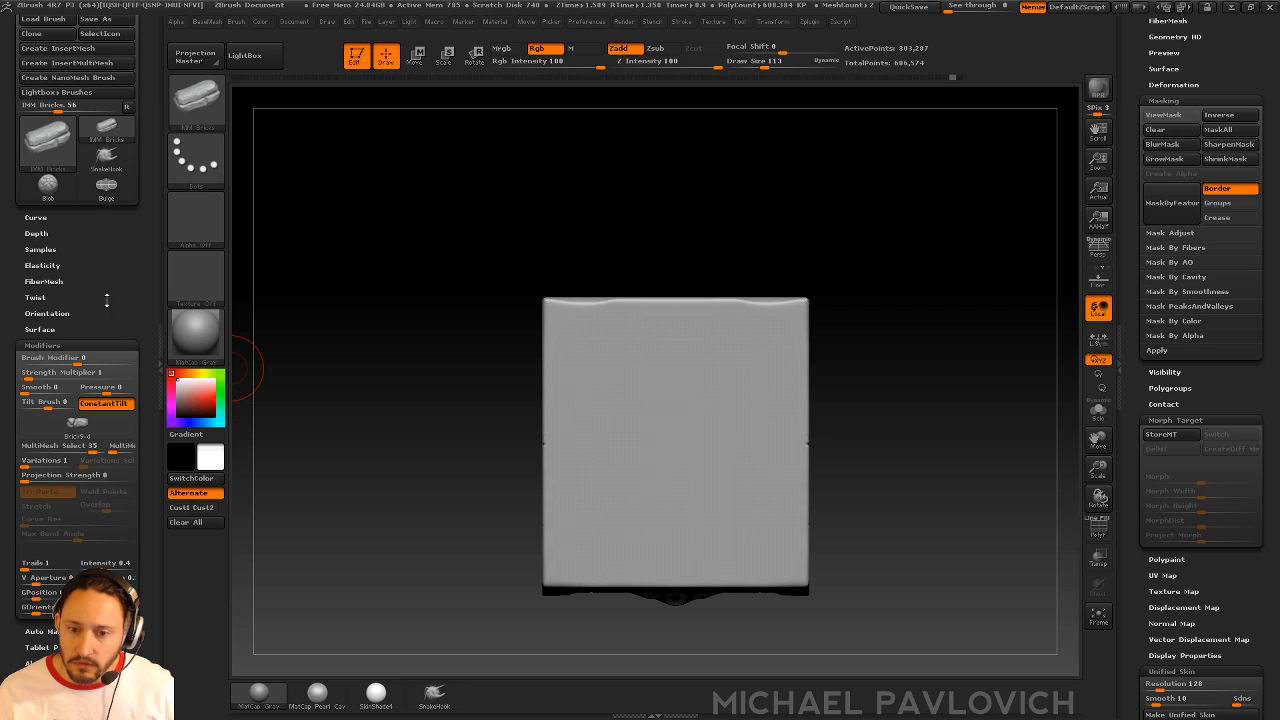
left_click_drag(61, 328, 61, 234)
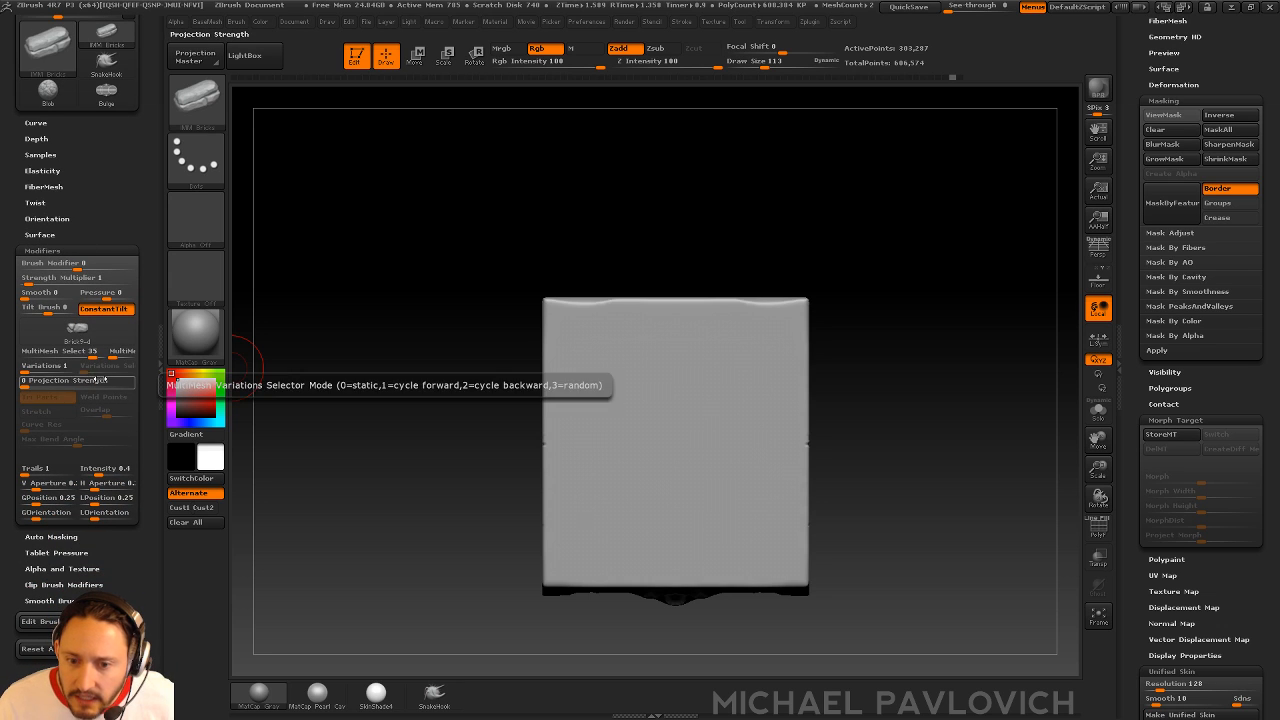
- Read the help note explaining the MultiMesh Select slider
key("ctrl")
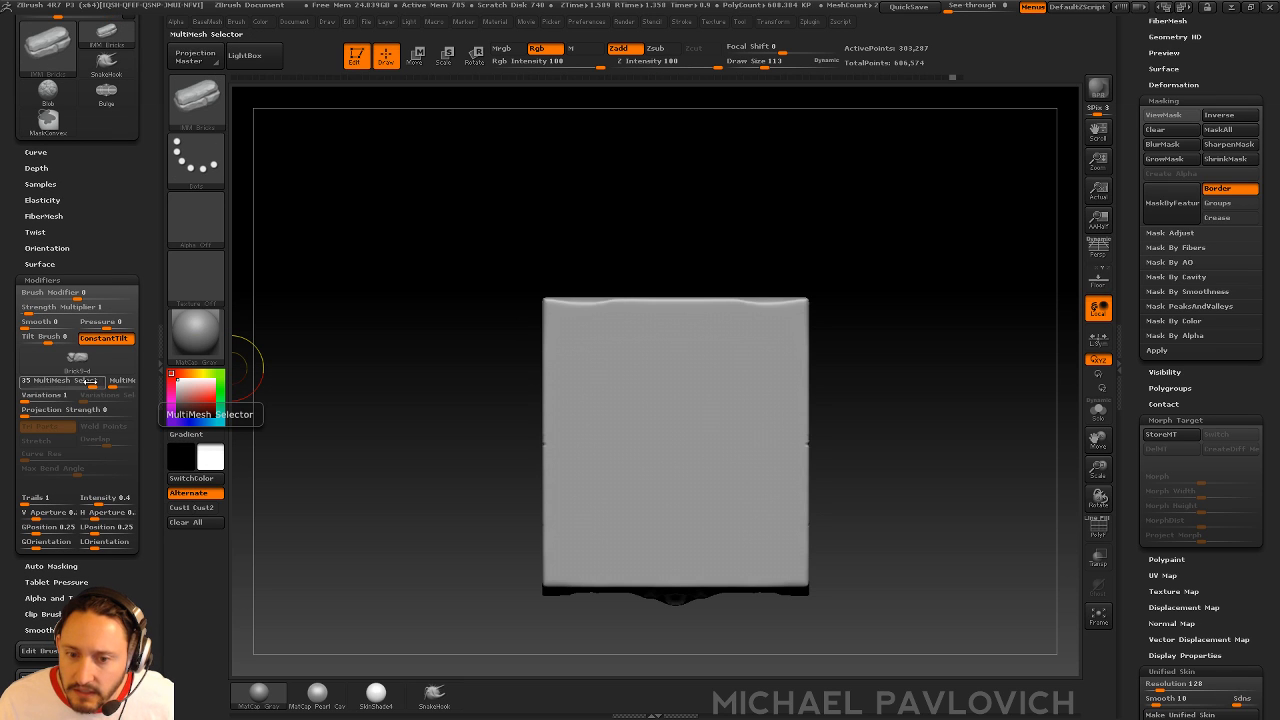
key("ctrl")
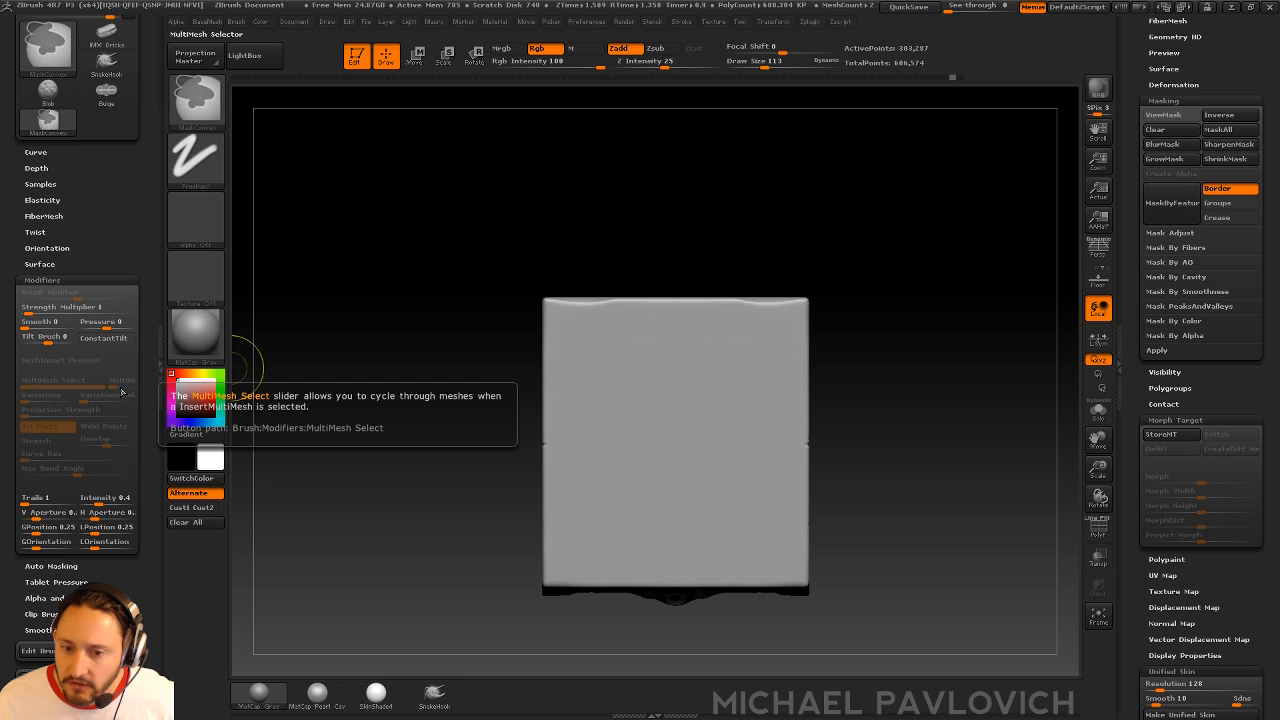
key("ctrl")
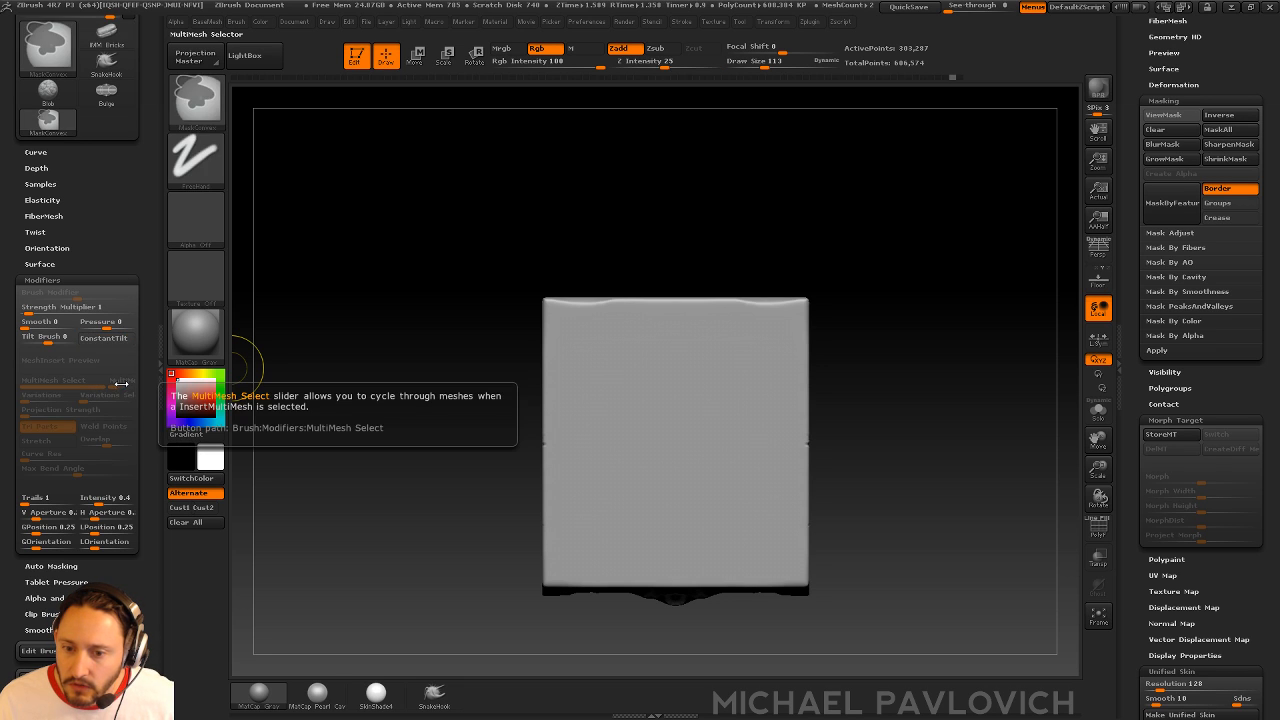
- Try inserting brick meshes on the back face with the IMM Bricks brush and undo them
left_click_drag(645, 402, 677, 556)
key("ctrl+z")
key("ctrl+z")
key("ctrl+z")
key("ctrl+z")
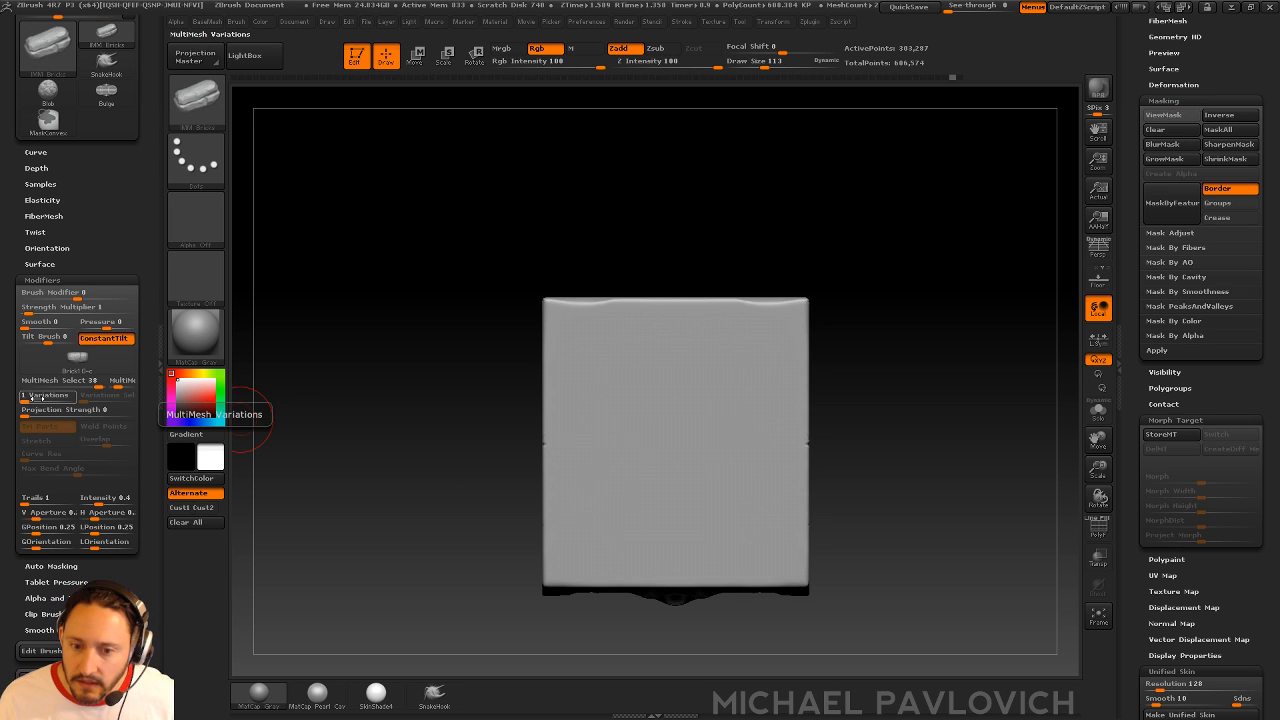
- Set the IMM Bricks brush's Variations to 25 and its Variations Selector to 3 for random selection
key("ctrl")
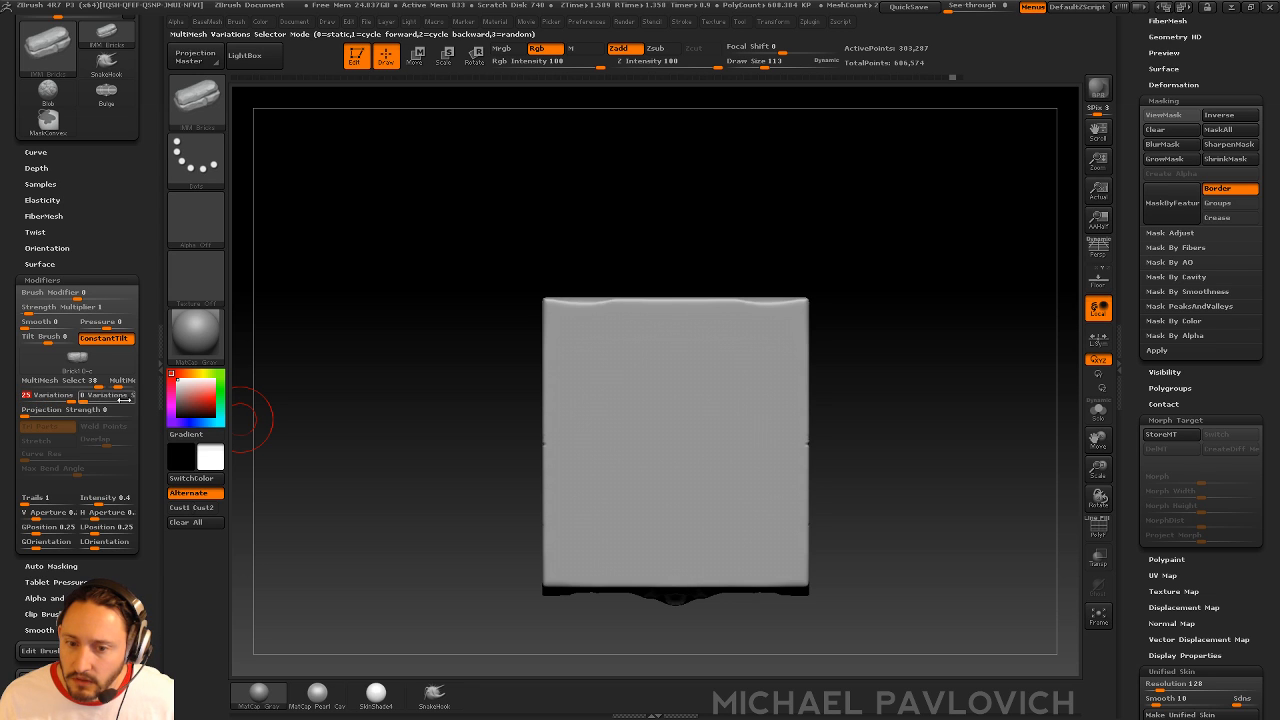
key("ctrl")
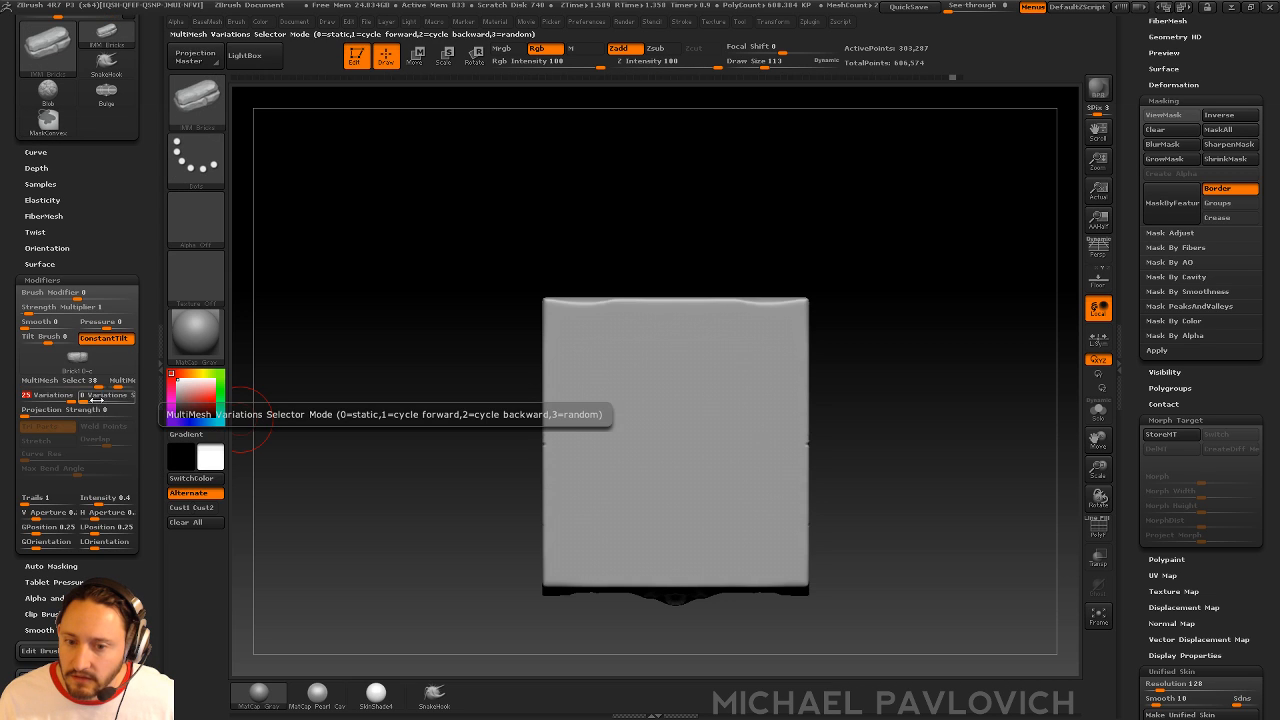
left_click_drag(96, 398, 106, 399)
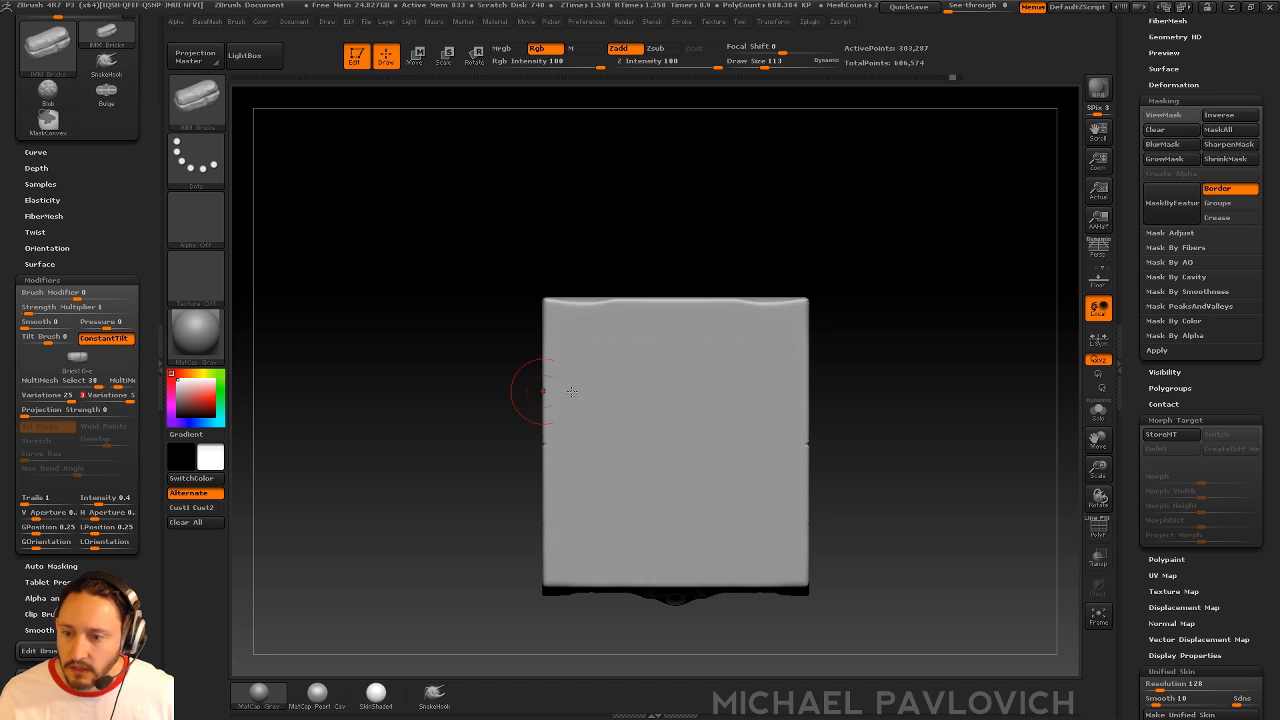
- Try inserting a column of randomly varied bricks on the back face, look through the brick meshes, and undo the insertions
left_click_drag(632, 342, 628, 570)
left_click_drag(589, 382, 605, 452)
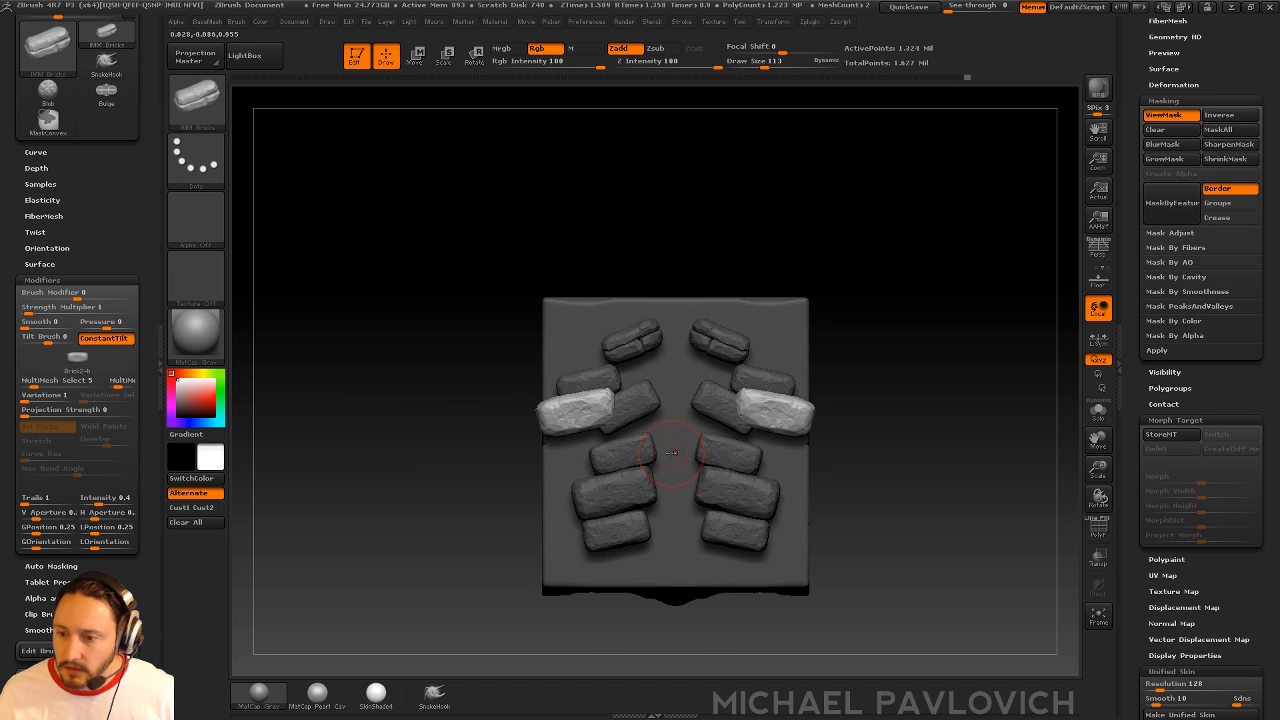
key("m")
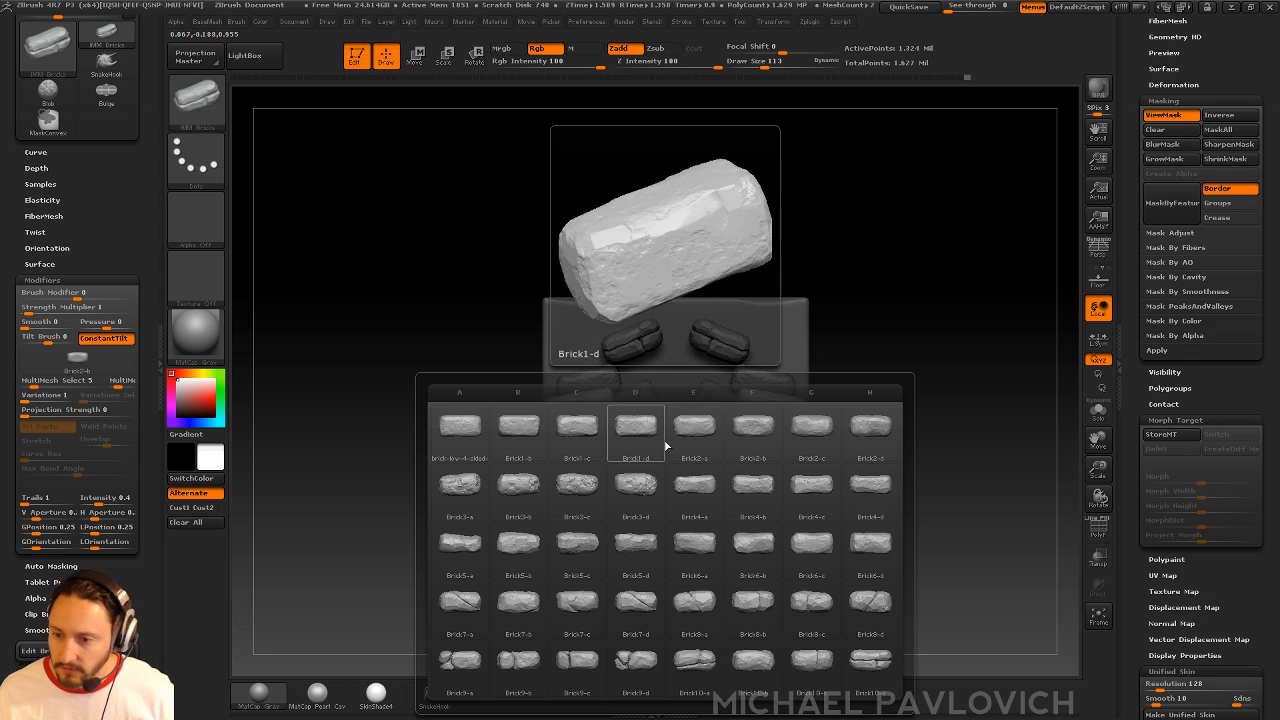
left_click(623, 523)
key("ctrl")
key("ctrl+z")
key("ctrl+z")
key("ctrl+z")
key("ctrl+z")
key("ctrl+z")
key("ctrl+z")
key("ctrl+z")
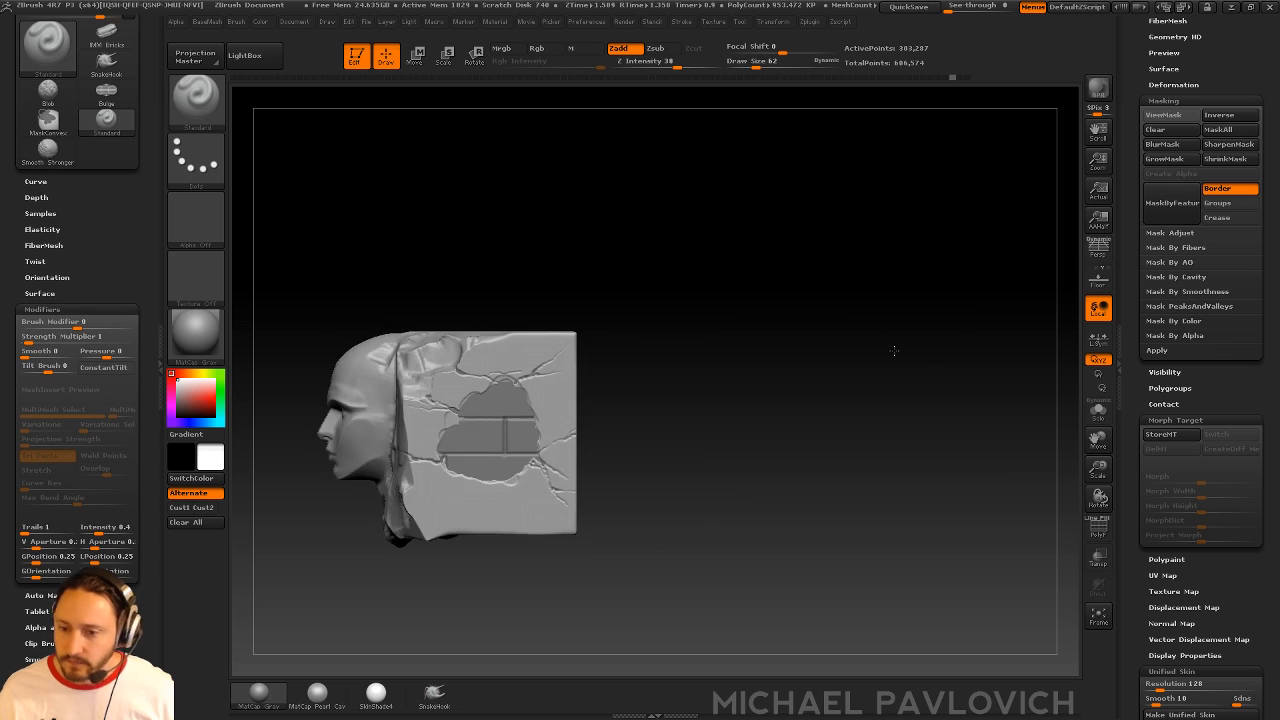
- Insert a cube on the block with the InsertCube brush, split it off as its own subtool, and isolate it in Solo mode
key("b")
key("i")
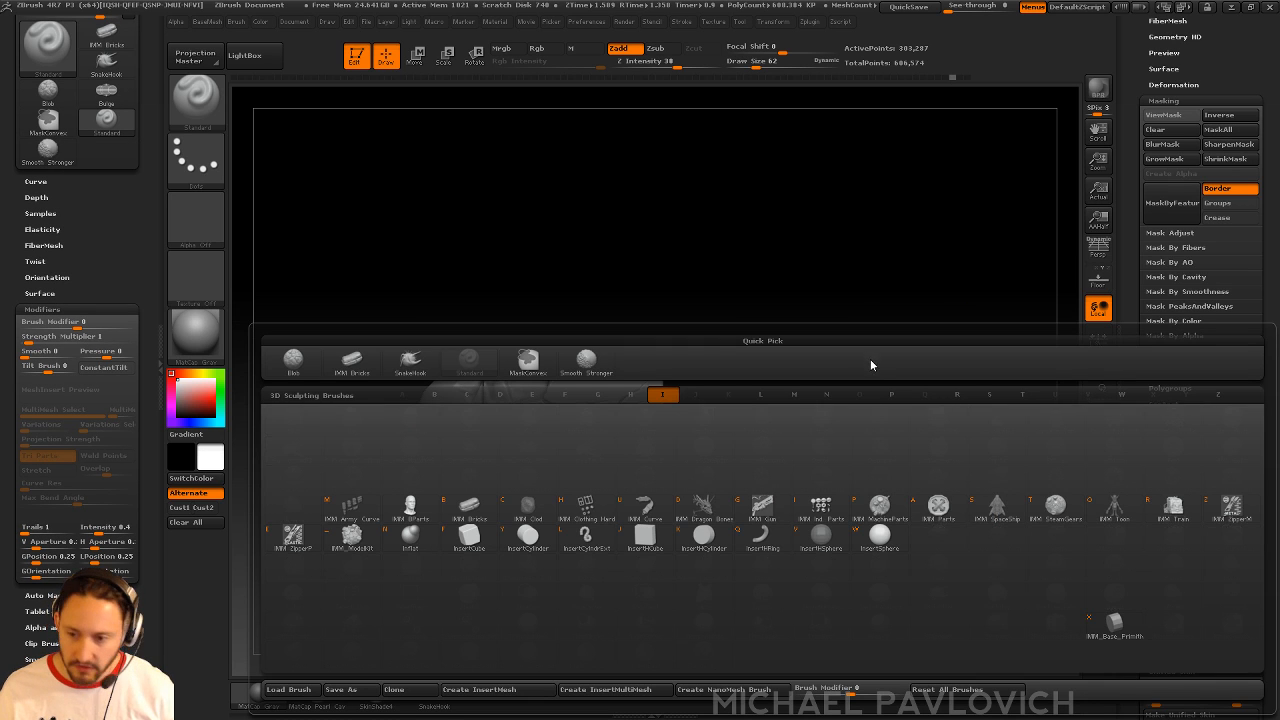
left_click(469, 539)
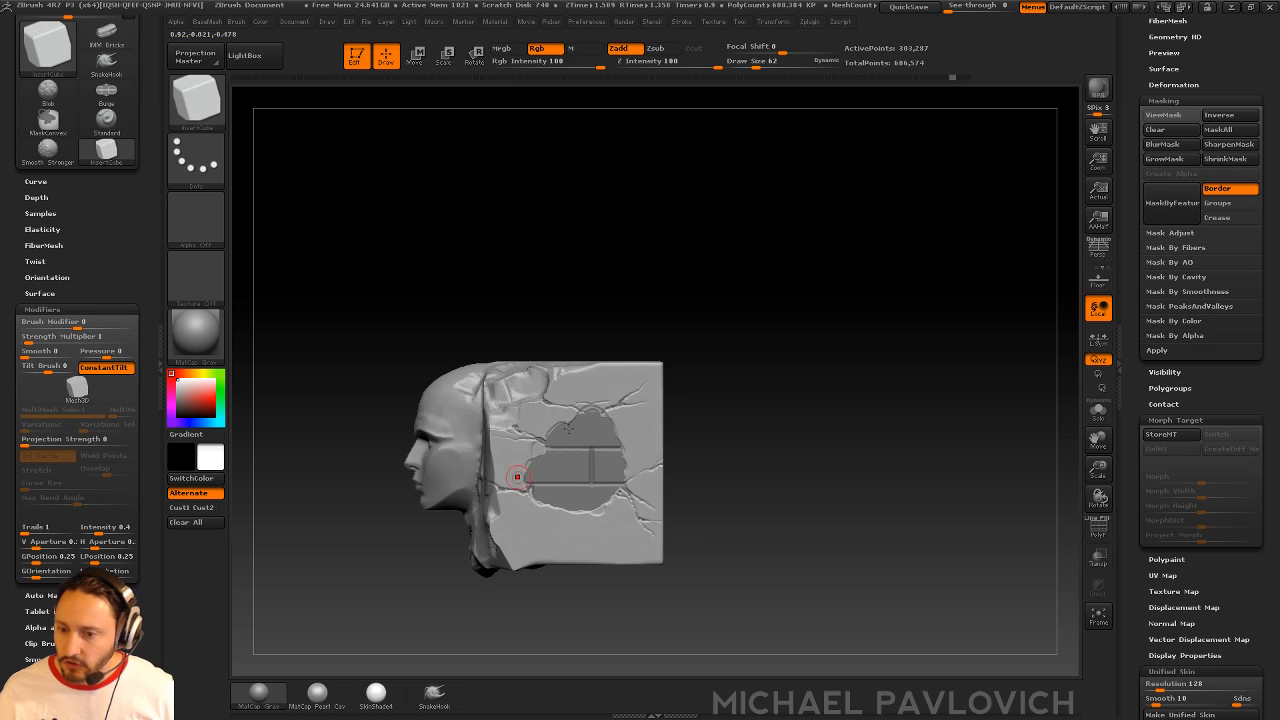
right_click_drag(517, 477, 640, 357)
left_click_drag(632, 328, 667, 345)
key("1")
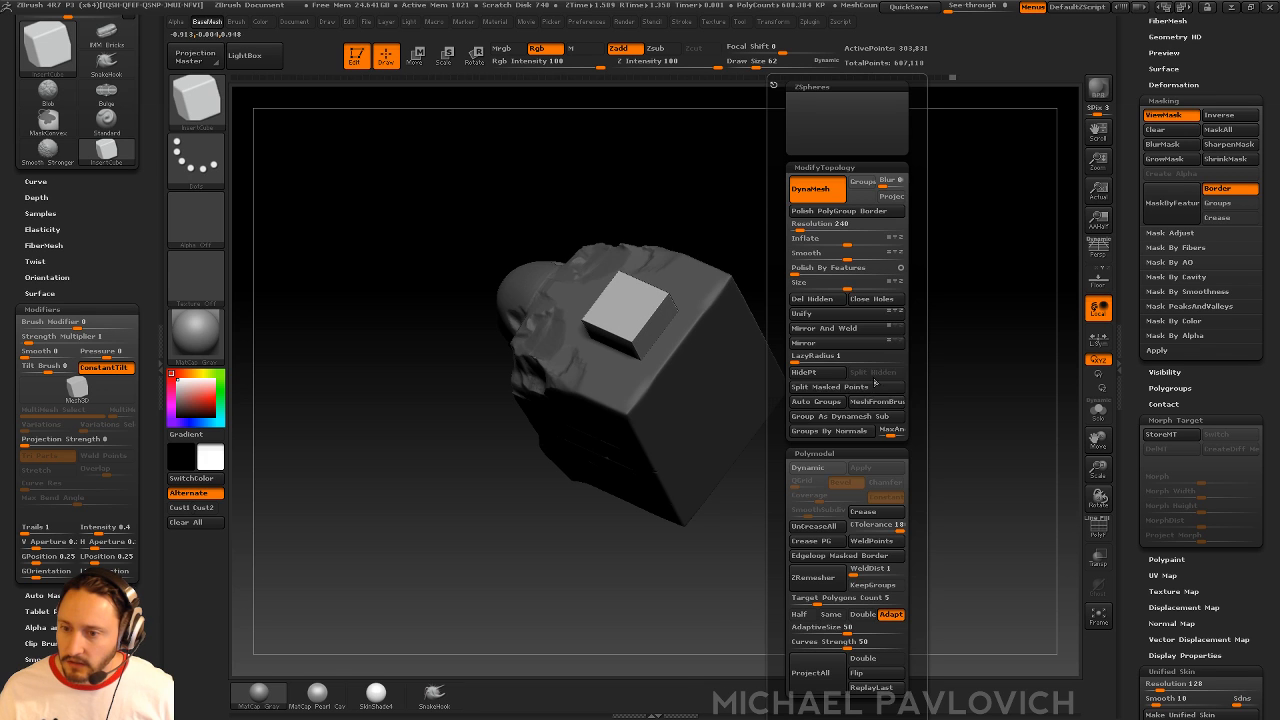
left_click(852, 389)
left_click(1098, 413)
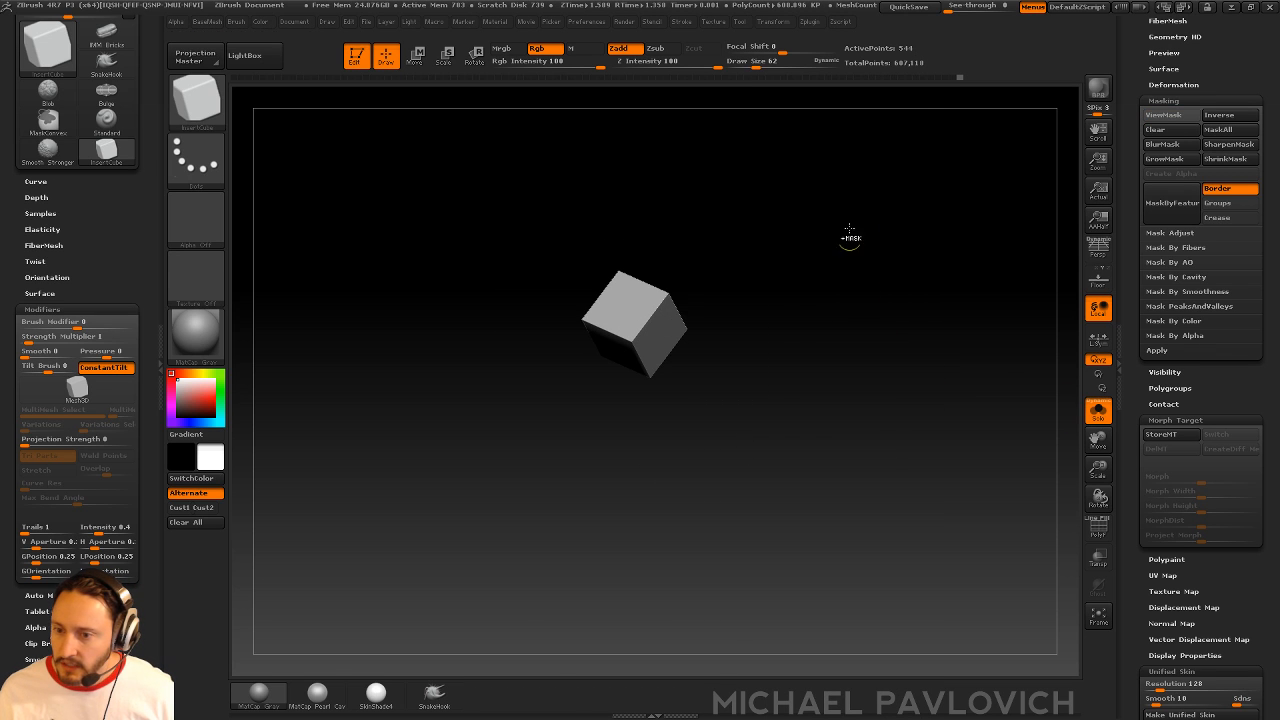
- Trim the cube's upper edges with the TrimDynamic brush
right_click_drag(831, 321, 865, 375, "ctrl")
mouse_move(865, 375)
right_mouse_down()
mouse_move(885, 284)
mouse_move(851, 277)
mouse_move(817, 357)
mouse_move(745, 385)
right_mouse_up()
key("b")
key("t")
key("d")
key("s")
left_click_drag(630, 398, 625, 398)
mouse_move(652, 364)
left_mouse_down()
mouse_move(608, 402)
mouse_move(563, 383)
mouse_move(645, 378)
left_mouse_up()
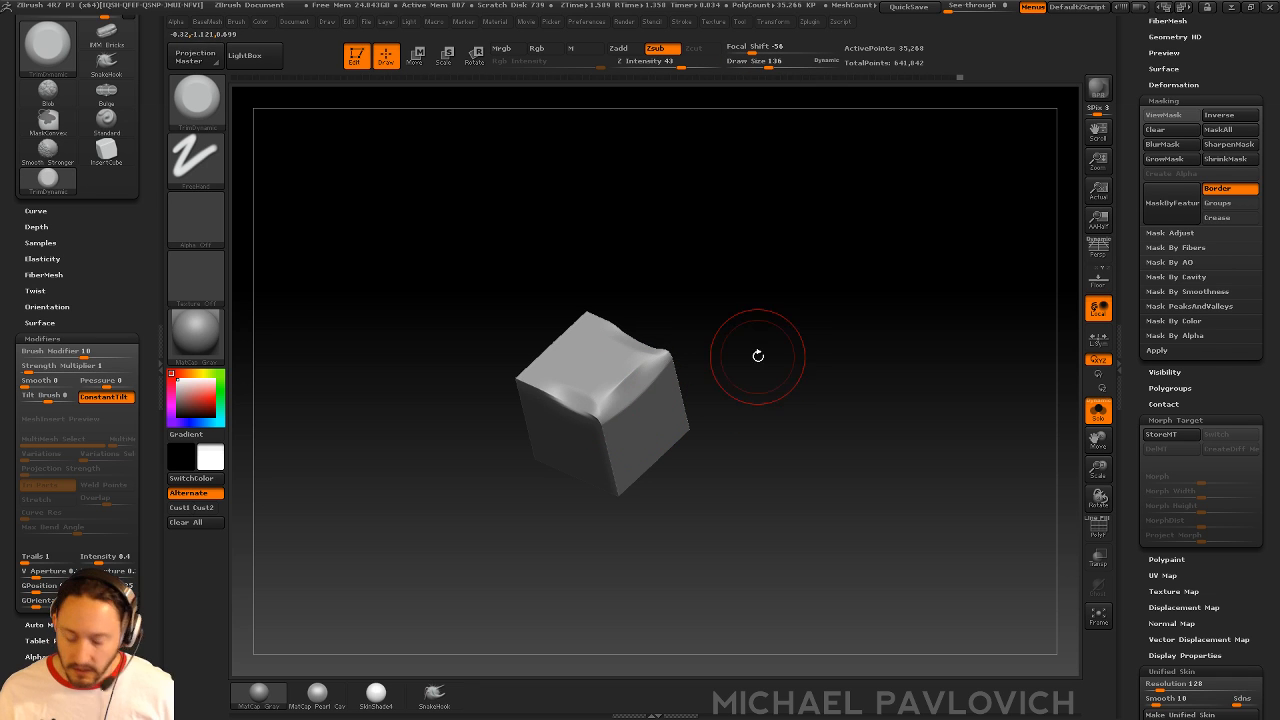
- Assign a square alpha to the TrimDynamic brush and bevel the cube's edges further
left_click(196, 219)
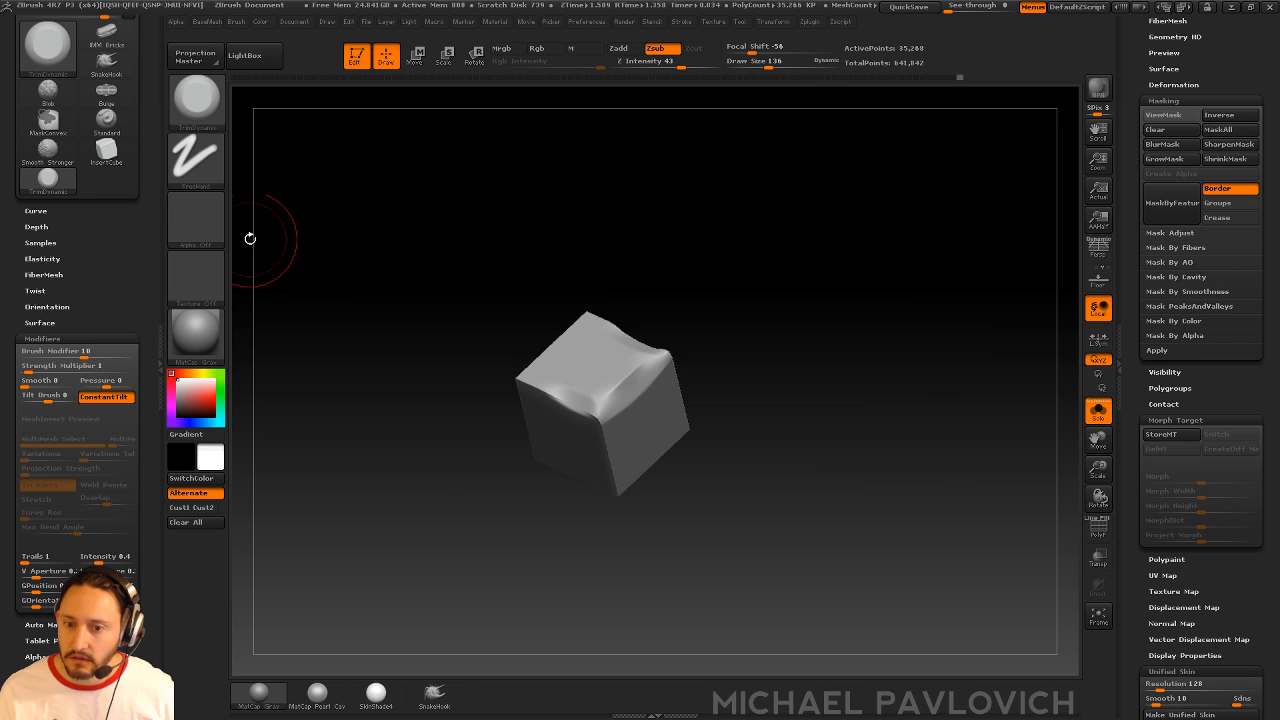
left_click(196, 219)
left_click(567, 231)
mouse_move(634, 378)
left_mouse_down()
mouse_move(594, 398)
mouse_move(543, 386)
left_mouse_up()
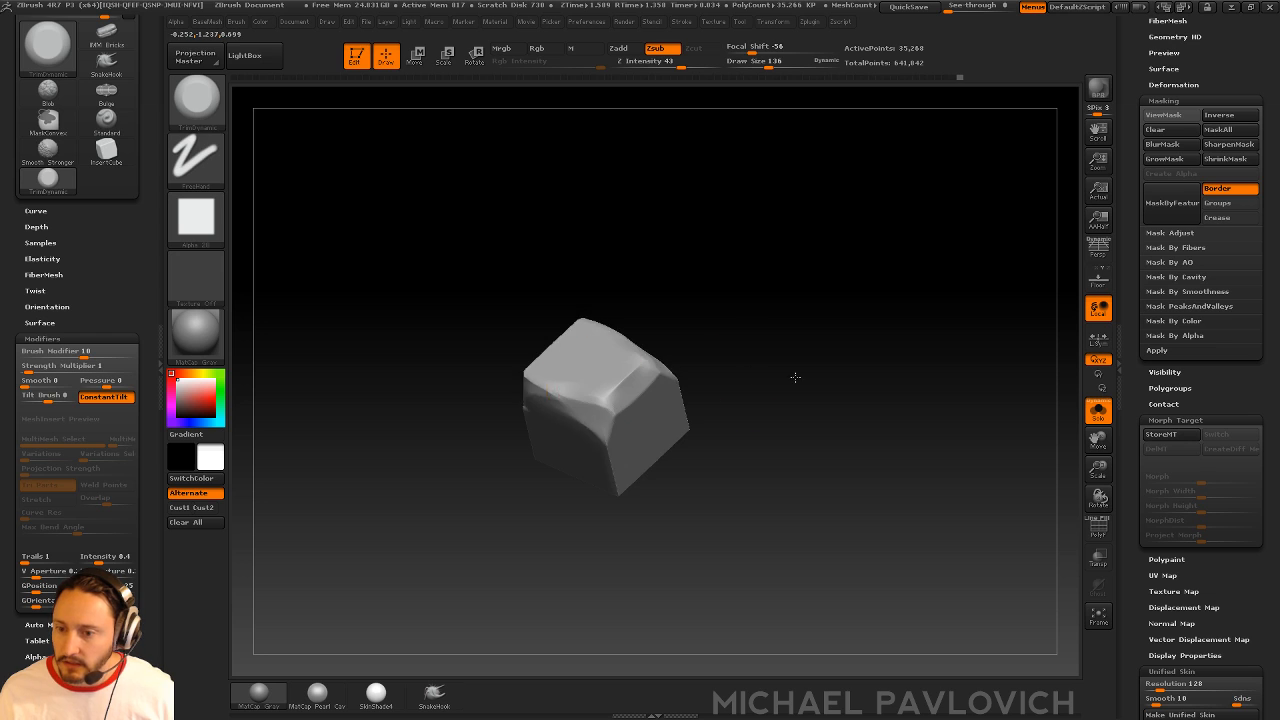
- Reshape the trimmed cube into brick proportions with Transpose Move and remesh it with DynaMesh
right_click_drag(794, 377, 740, 390, "shift")
key("w")
mouse_move(598, 452)
left_mouse_down("shift")
mouse_move(598, 310)
mouse_move(600, 380)
left_mouse_up("shift")
right_click_drag(602, 379, 692, 362)
mouse_move(652, 437)
left_mouse_down("shift")
mouse_move(780, 436)
mouse_move(748, 435)
left_mouse_up("shift")
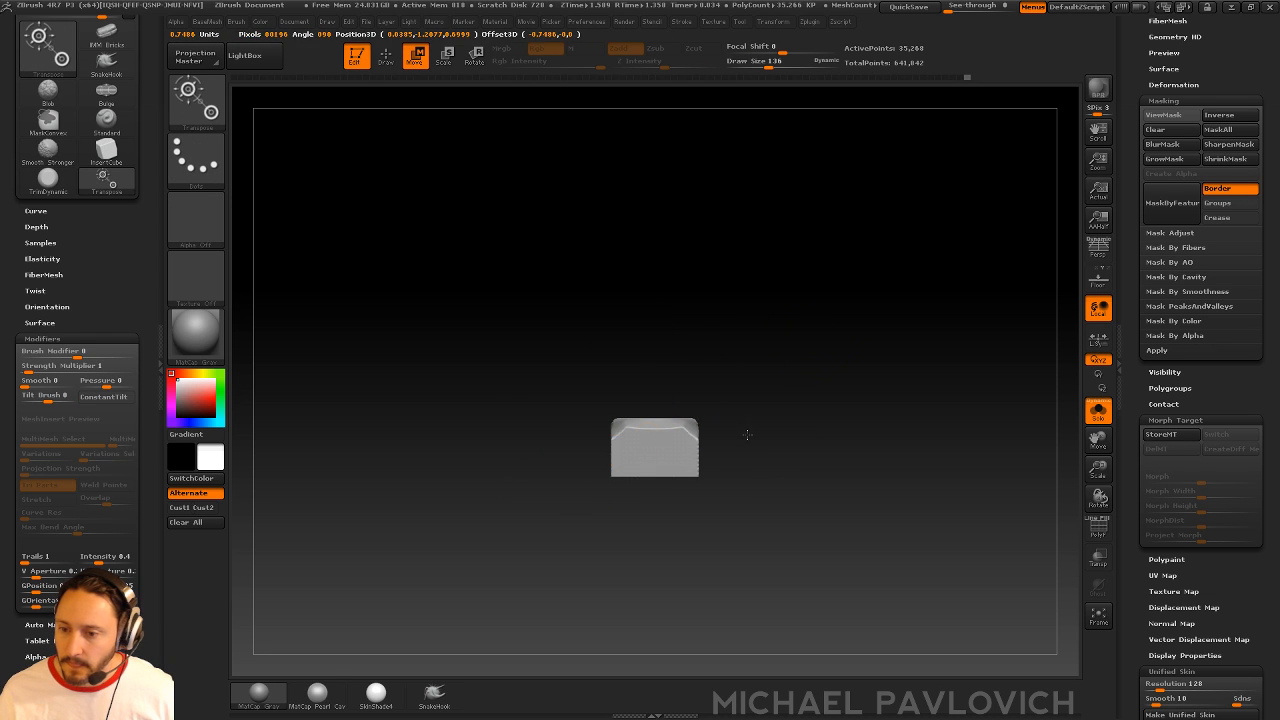
key("q")
left_click_drag(755, 340, 736, 300, "ctrl")
- Bevel the elongated brick's upper edges with a smaller TrimDynamic brush
right_click_drag(734, 298, 756, 353)
left_click_drag(656, 422, 562, 396)
key("[")
mouse_move(575, 390)
right_mouse_down()
mouse_move(621, 371)
mouse_move(526, 396)
right_mouse_up()
key("b")
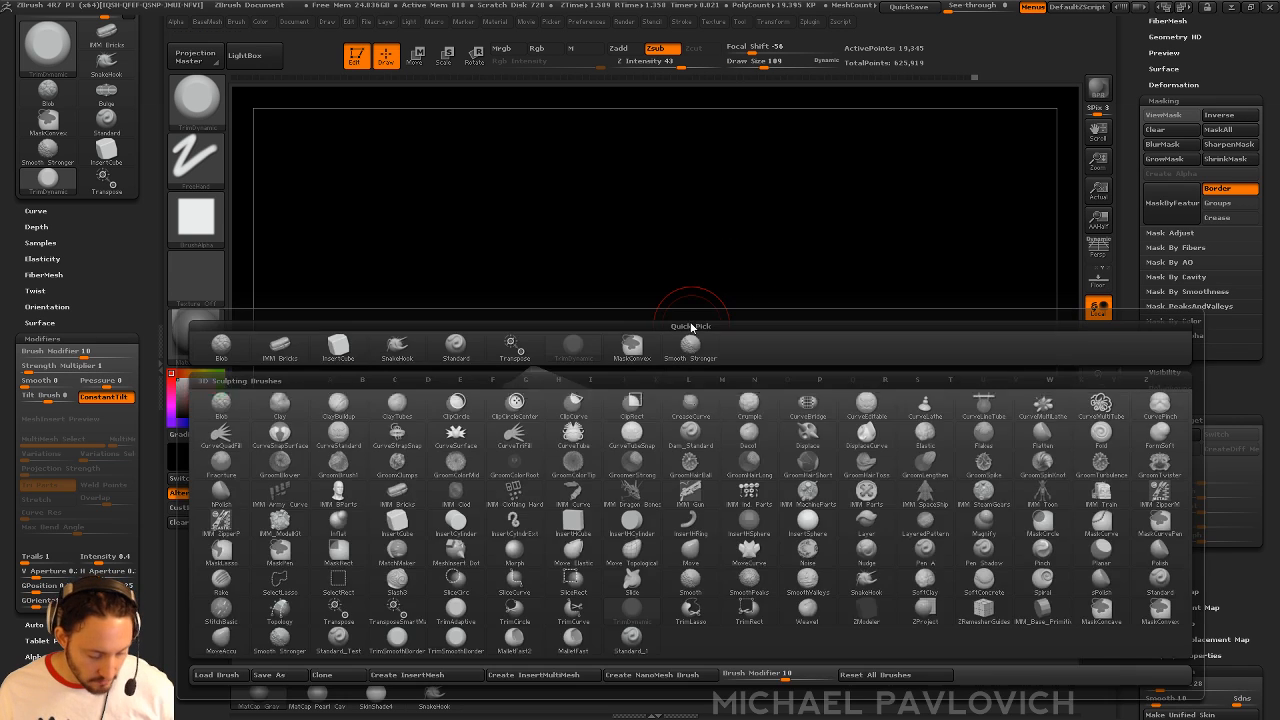
key("t")
key("o")
right_click_drag(680, 312, 685, 339)
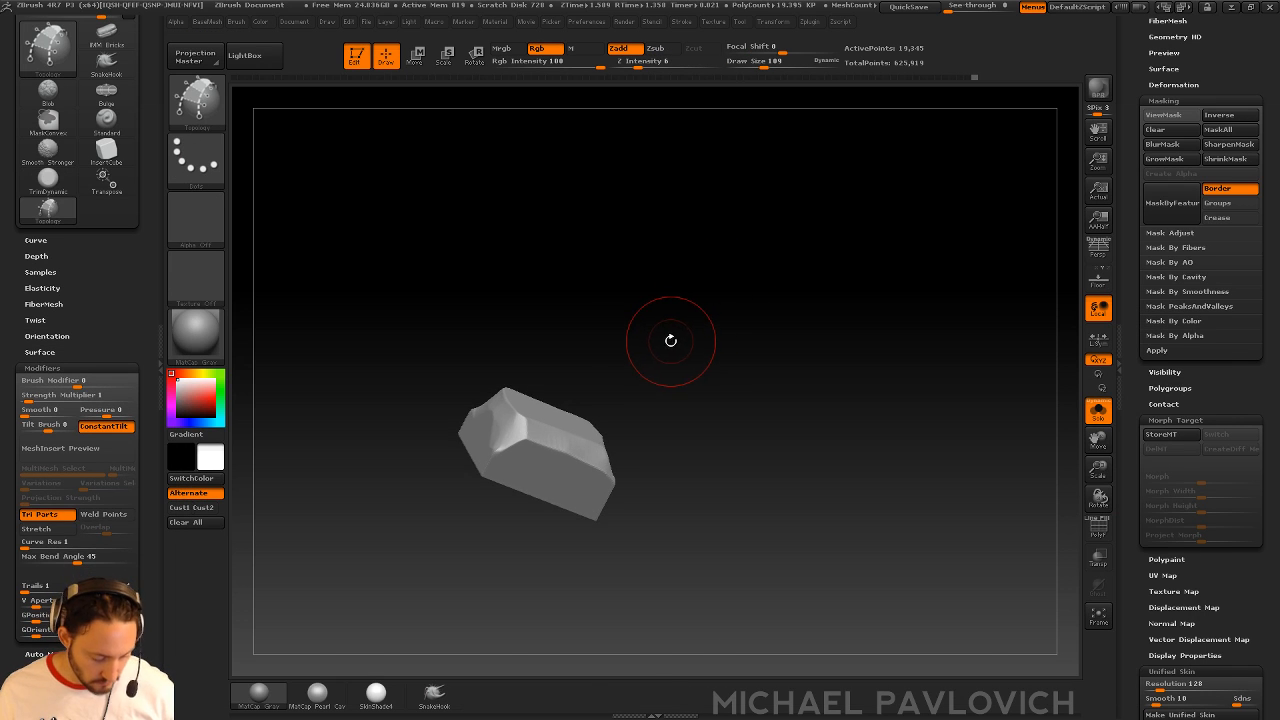
- Switch to the TrimSmoothBorder brush with a square alpha and set its stroke type to Dots
key("b")
key("b")
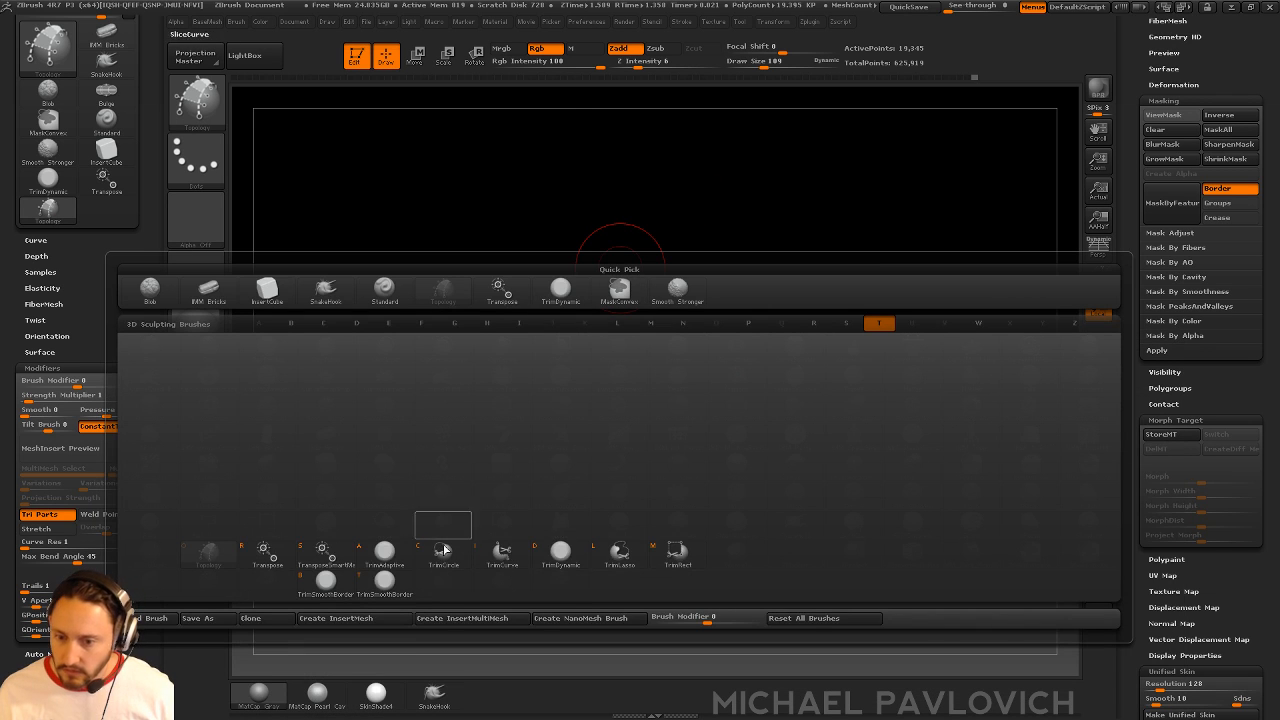
left_click(385, 587)
left_click(196, 217)
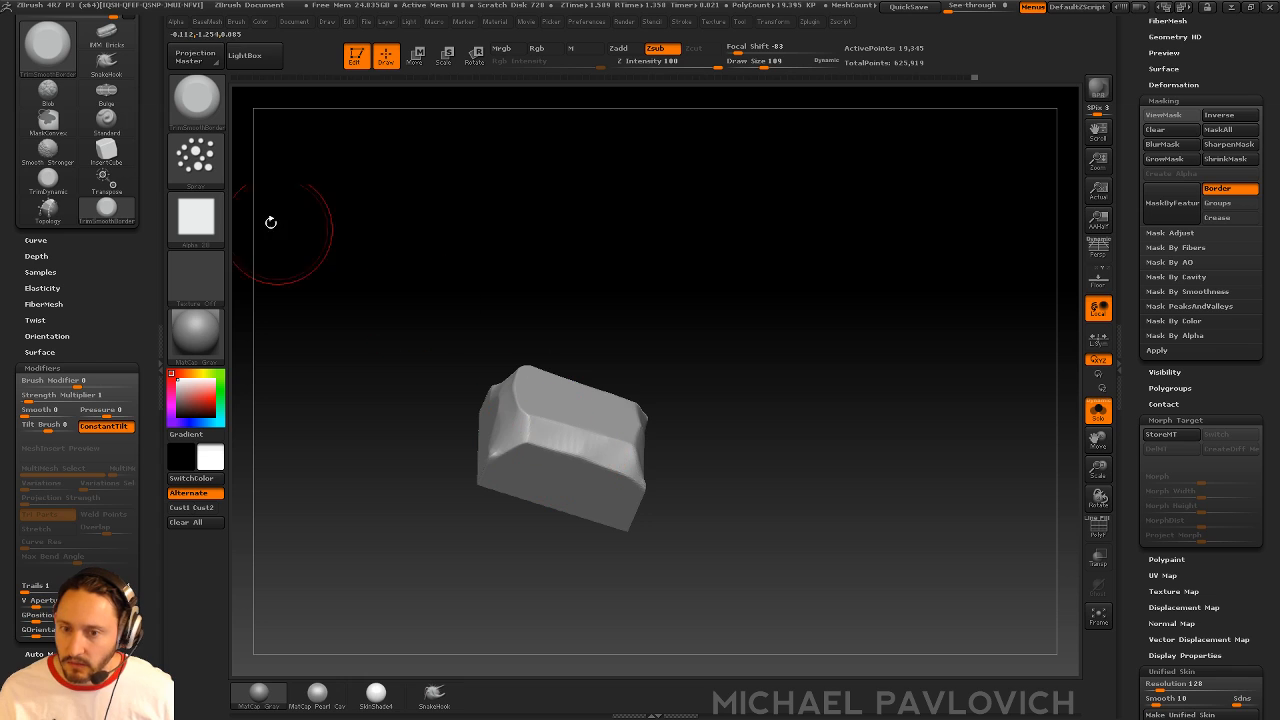
left_click(196, 155)
left_click(274, 176)
- Chip irregular facets into the brick's edges and sides with the TrimSmoothBorder brush
mouse_move(533, 420)
left_mouse_down()
mouse_move(580, 432)
mouse_move(540, 436)
left_mouse_up()
right_click_drag(540, 436, 477, 497)
mouse_move(448, 464)
left_mouse_down()
mouse_move(502, 478)
mouse_move(489, 468)
left_mouse_up()
left_click_drag(634, 496, 606, 406)
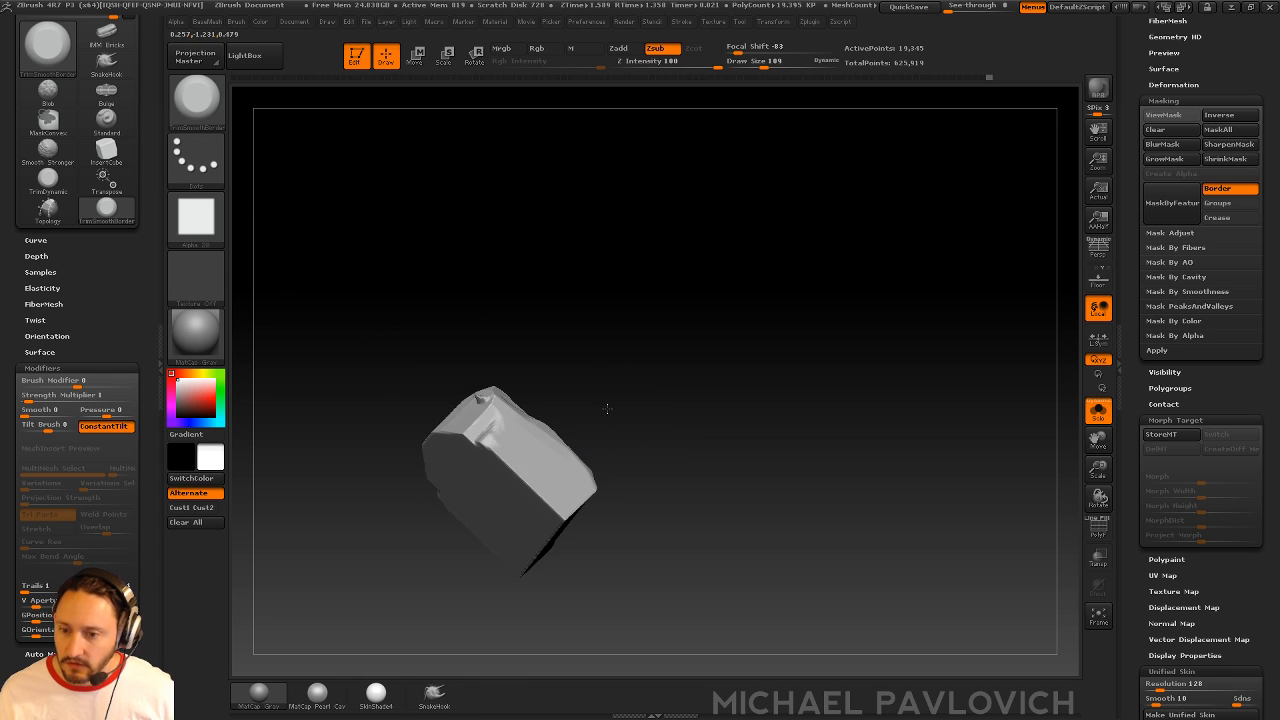
mouse_move(484, 453)
left_mouse_down()
mouse_move(550, 512)
mouse_move(582, 484)
left_mouse_up()
mouse_move(560, 494)
left_mouse_down()
mouse_move(545, 496)
mouse_move(546, 480)
left_mouse_up()
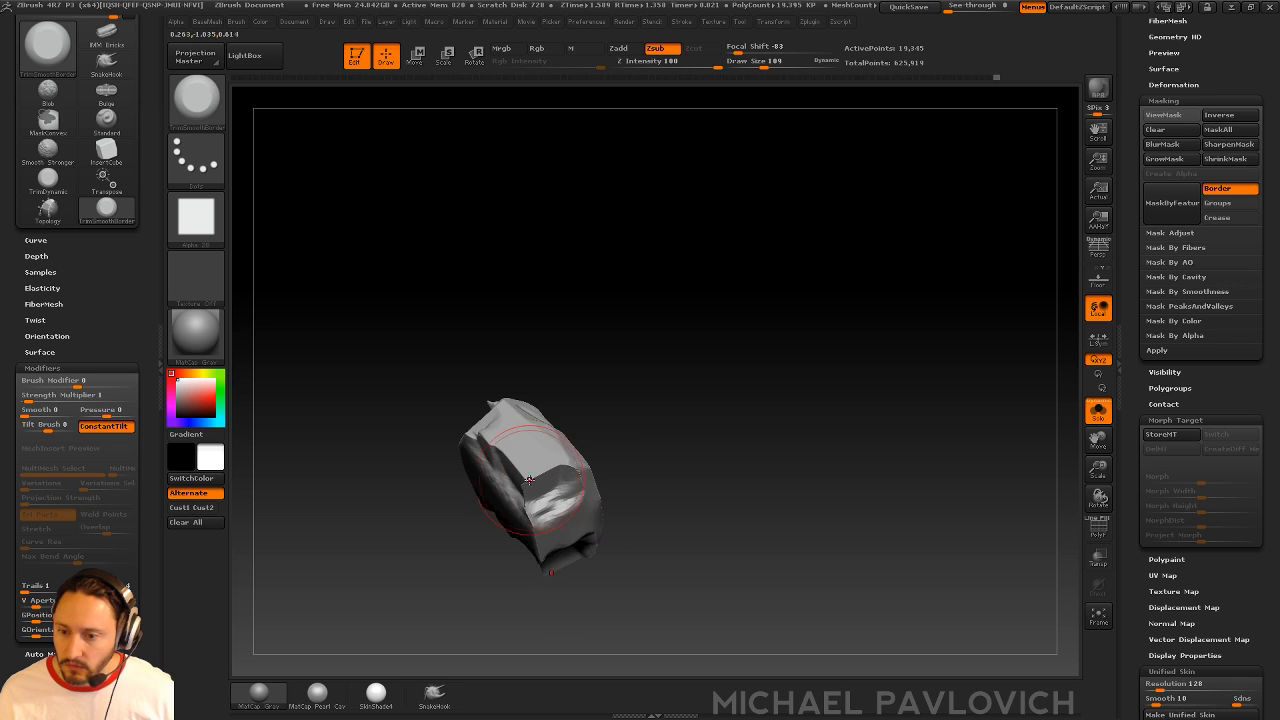
mouse_move(622, 500)
left_mouse_down()
mouse_move(631, 457)
mouse_move(563, 343)
mouse_move(535, 395)
mouse_move(368, 345)
left_mouse_up()
- Remesh the chipped brick with DynaMesh and trim its remaining edges
mouse_move(650, 385)
left_mouse_down("ctrl")
mouse_move(738, 405)
mouse_move(656, 320)
mouse_move(845, 354)
mouse_move(575, 362)
mouse_move(578, 398)
left_mouse_up("ctrl")
left_click_drag(635, 400, 560, 350)
mouse_move(524, 346)
left_mouse_down()
mouse_move(516, 365)
mouse_move(510, 352)
left_mouse_up()
mouse_move(610, 320)
left_mouse_down()
mouse_move(640, 246)
mouse_move(631, 343)
mouse_move(668, 375)
left_mouse_up()
left_click_drag(737, 322, 791, 345, "alt")
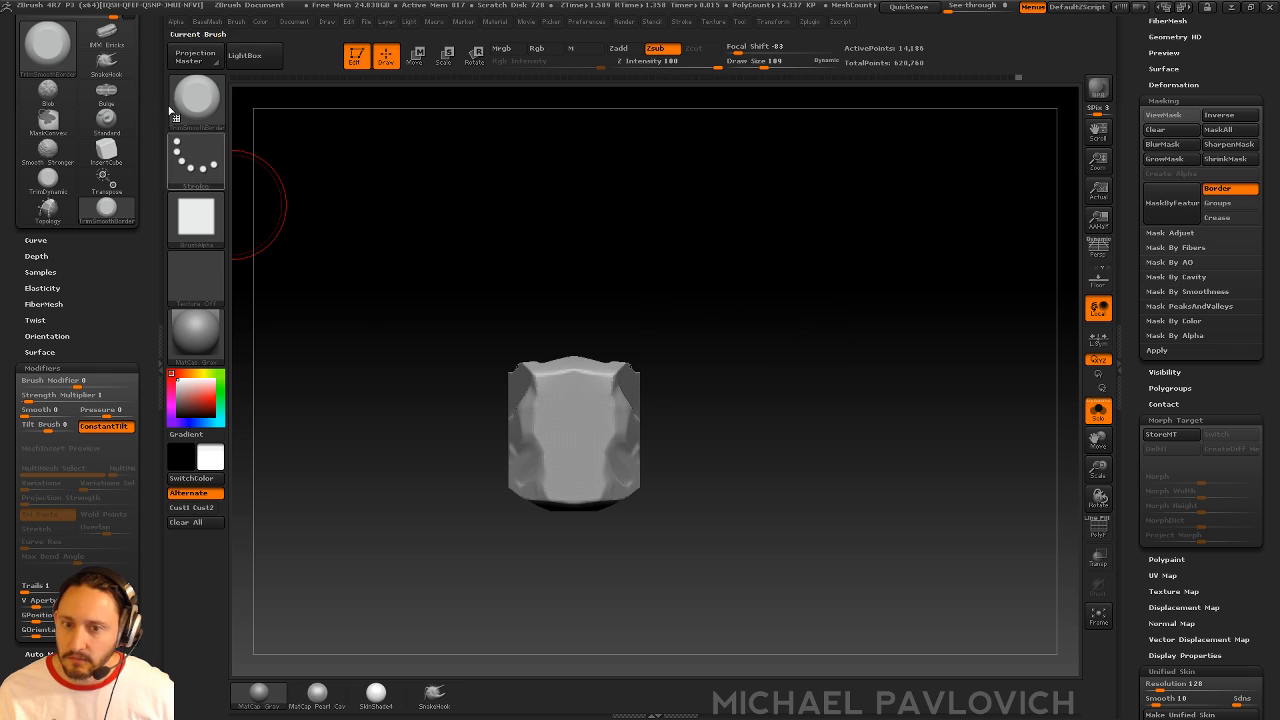
- Pre-process the current brick in Decimation Master and decimate it to 2 k polys
left_click(810, 24)
left_click(807, 38)
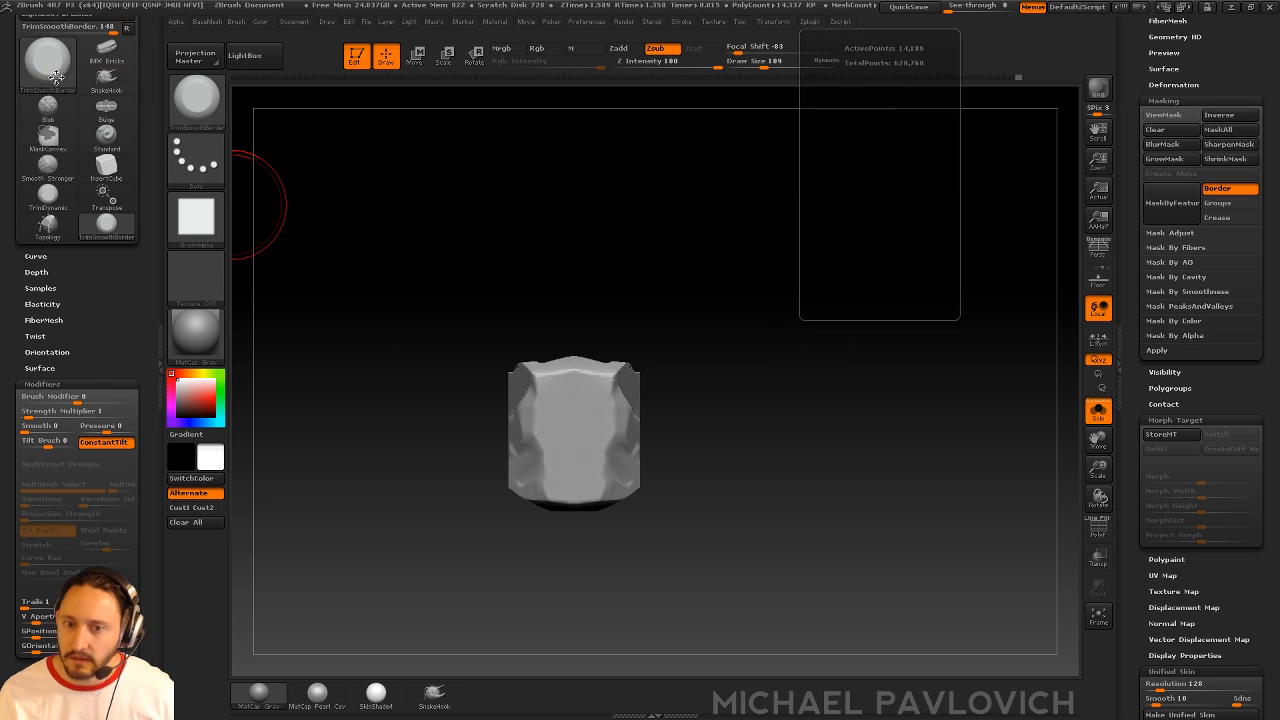
left_click(55, 153)
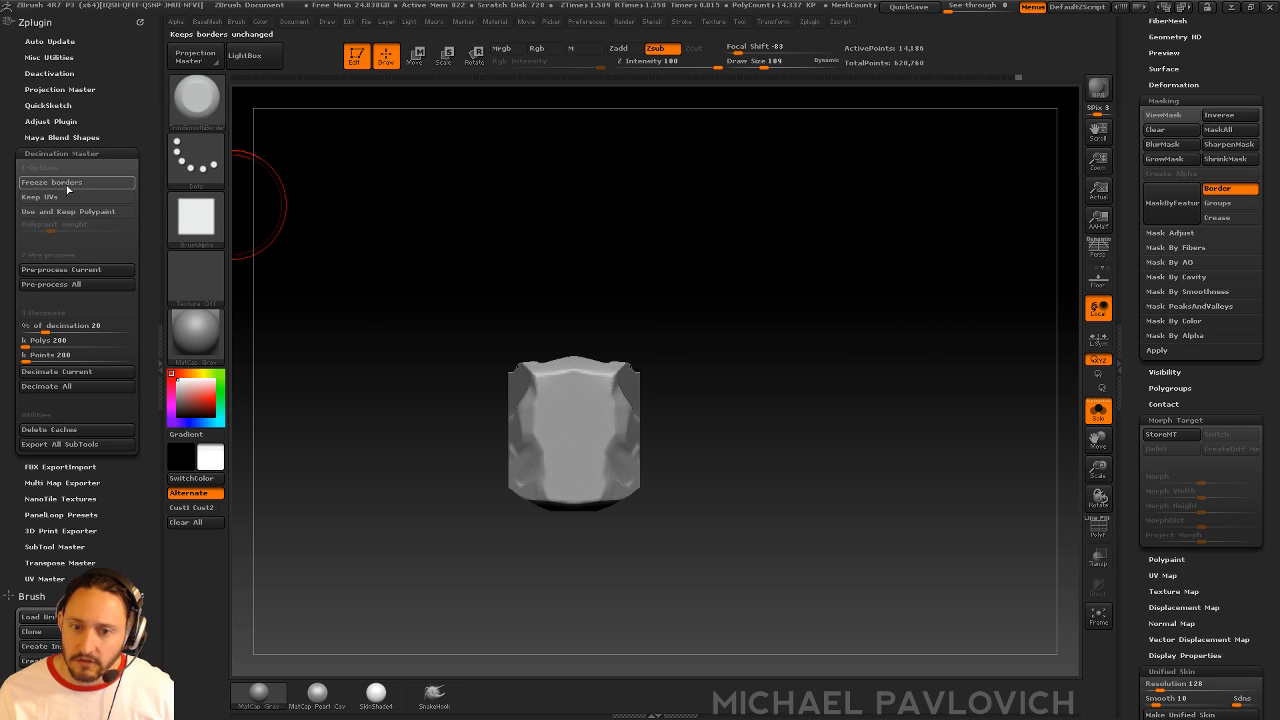
left_click(65, 269)
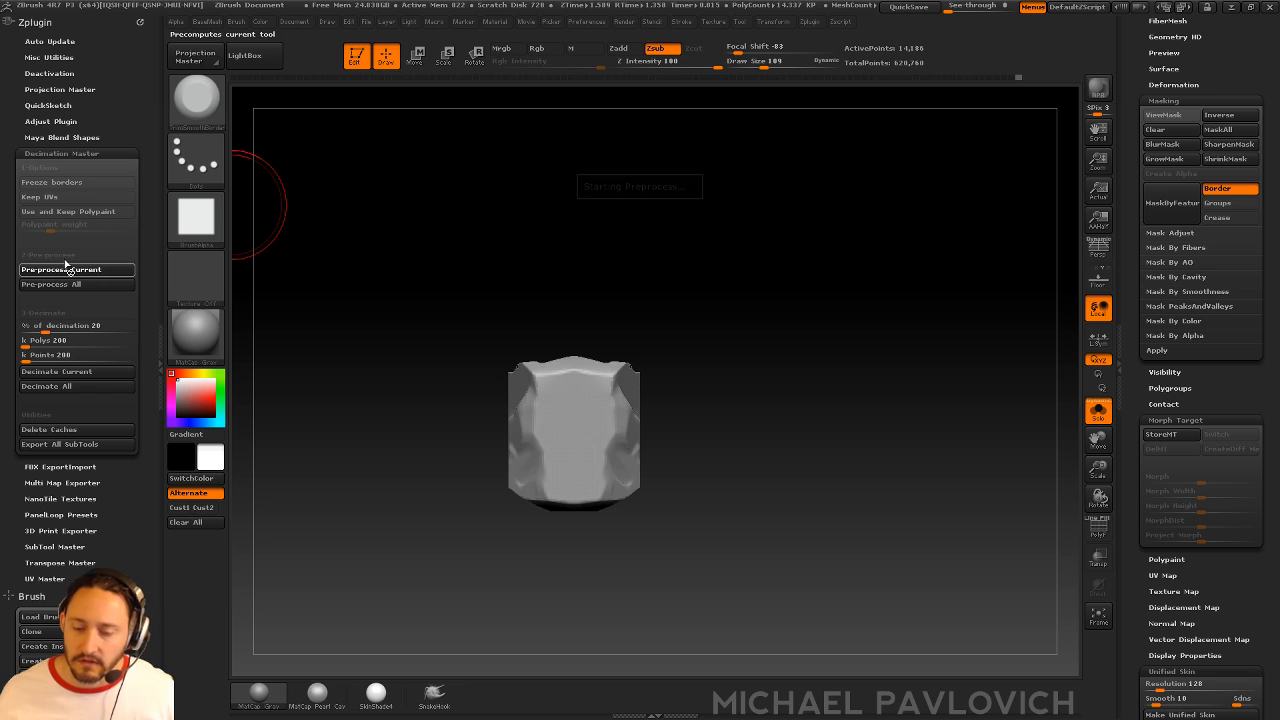
left_click(44, 342)
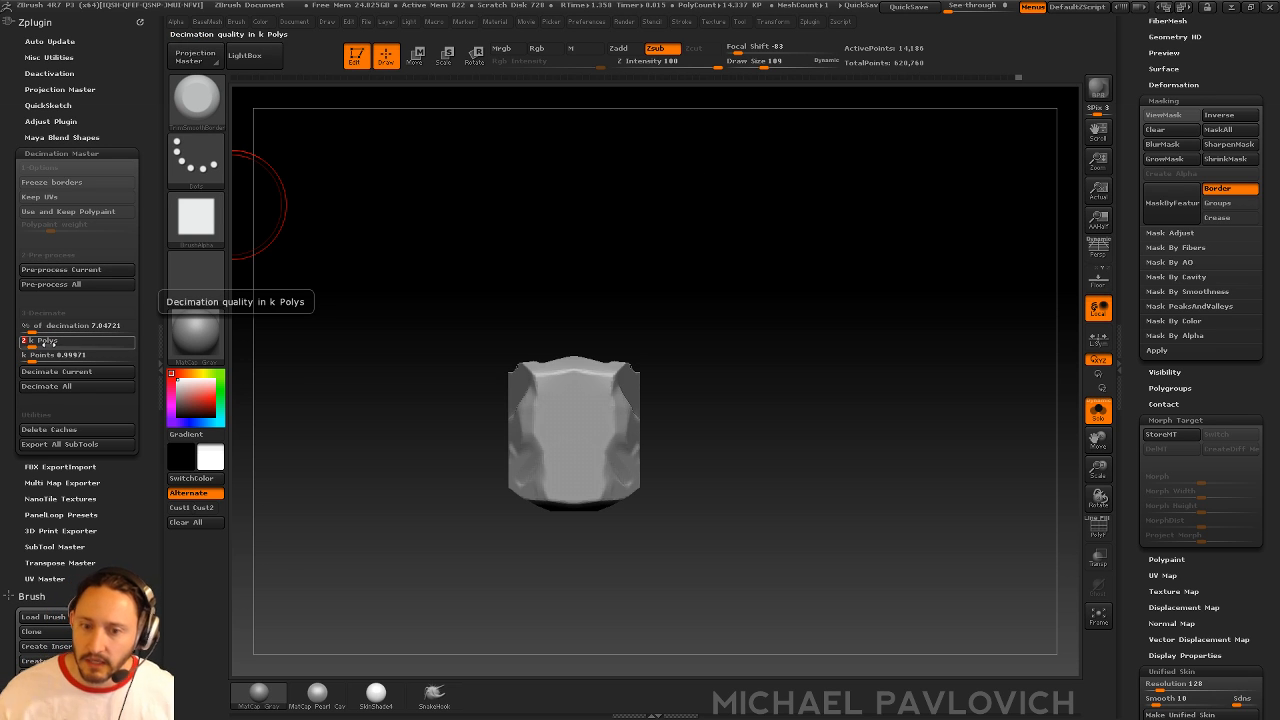
key("Return")
left_click_drag(707, 288, 745, 269)
- Create an InsertMultiMesh brush from the decimated brick, and create another new InsertMesh brush from the same mesh
key("b")
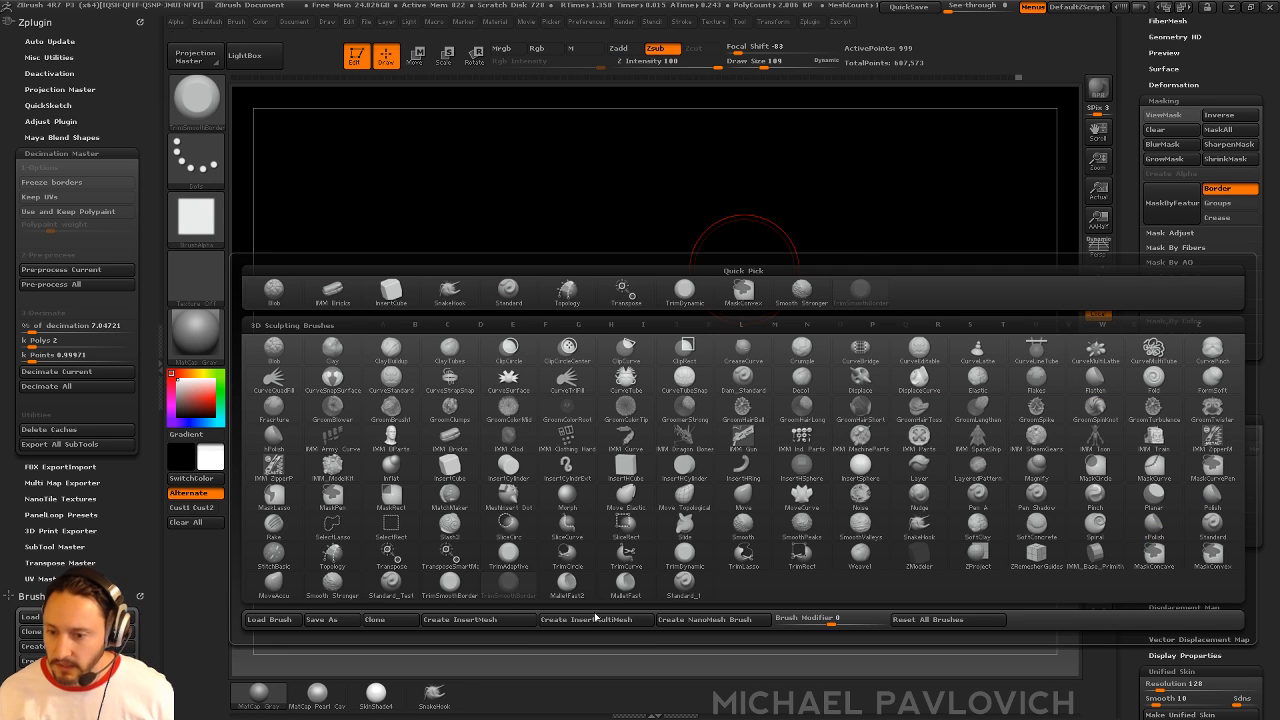
left_click(591, 619)
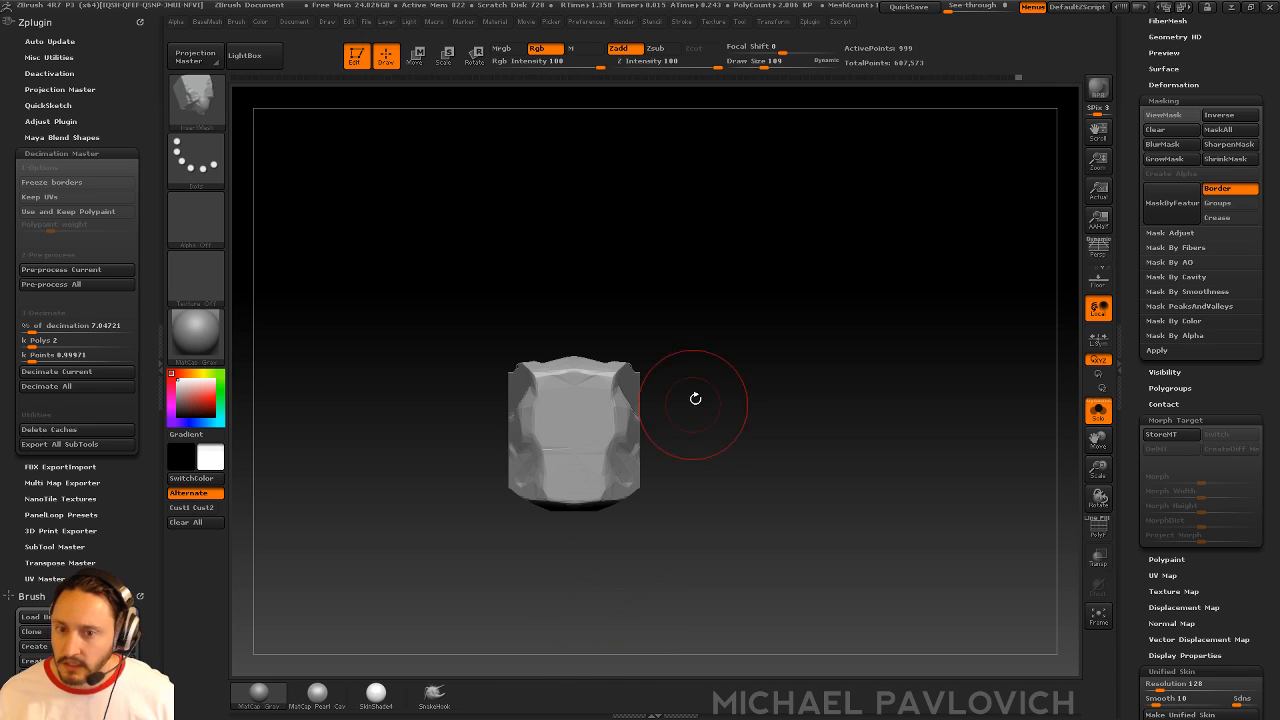
mouse_move(730, 338)
left_mouse_down()
mouse_move(743, 349)
mouse_move(729, 352)
left_mouse_up()
key("b")
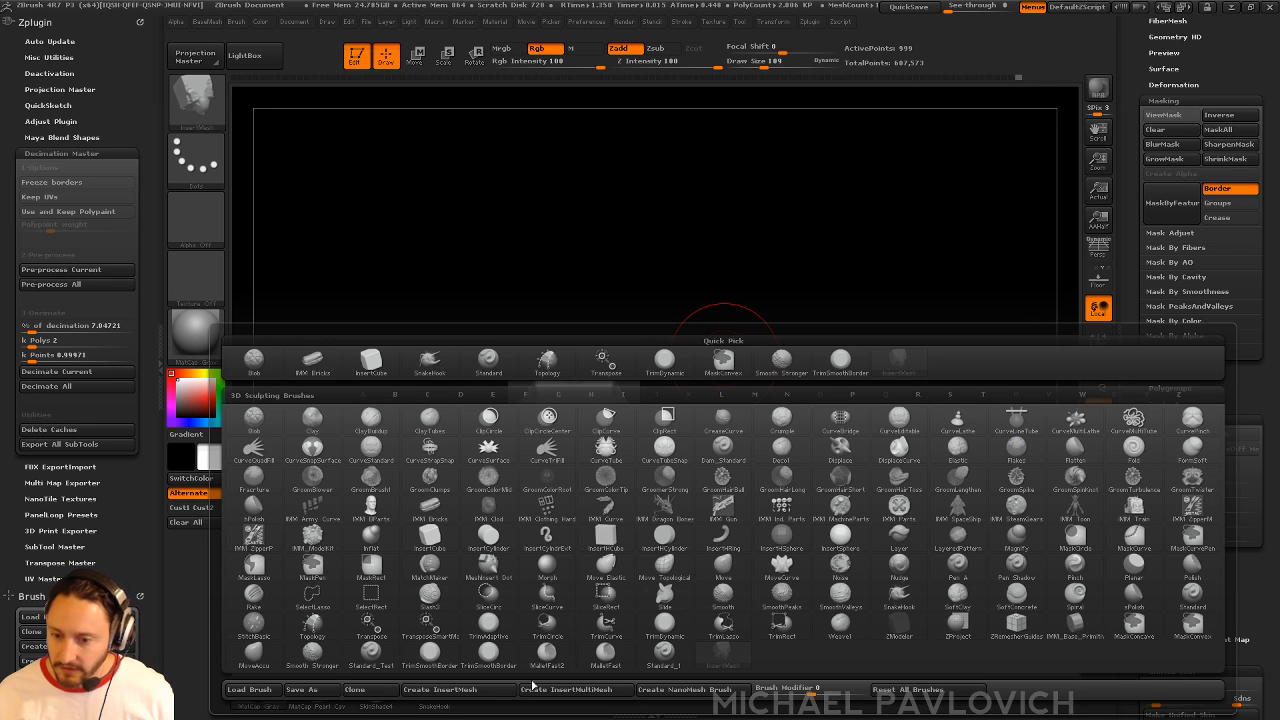
left_click(478, 689)
left_click(568, 234)
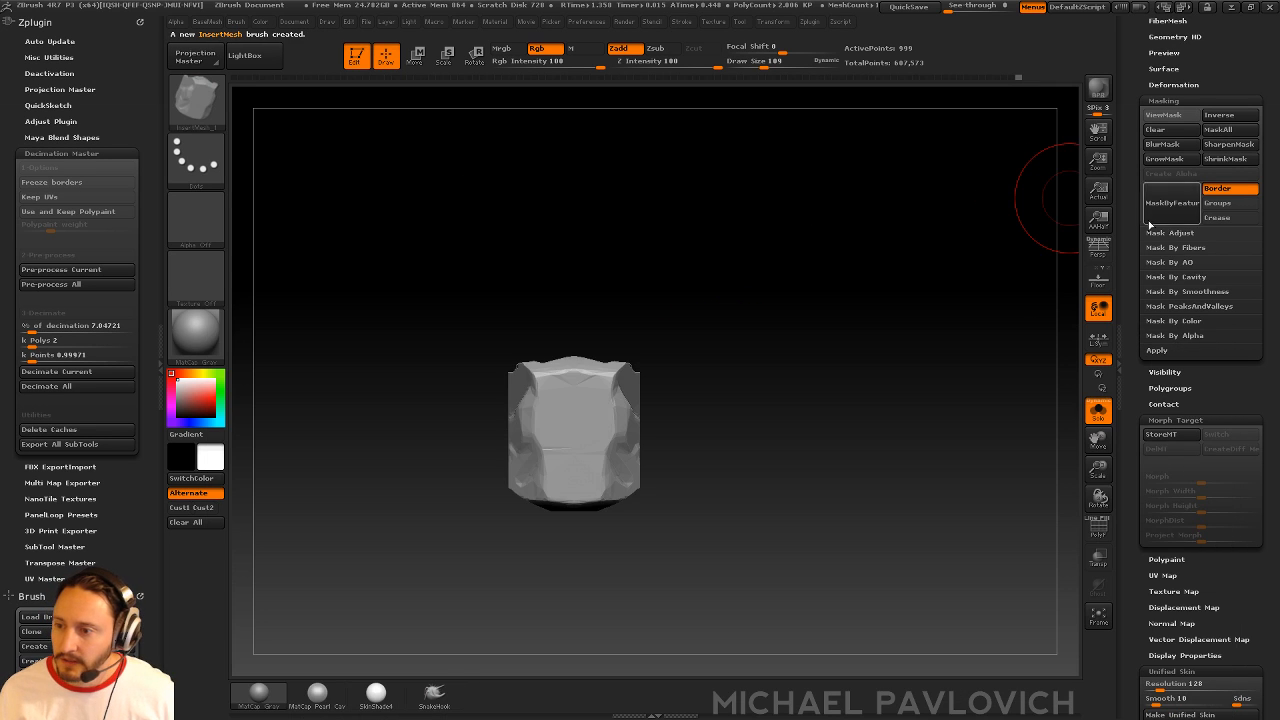
- Try inserting copies of the sculpted brick with the new InsertMesh brush, and undo the insertions and the decimation
left_click_drag(614, 386, 992, 472)
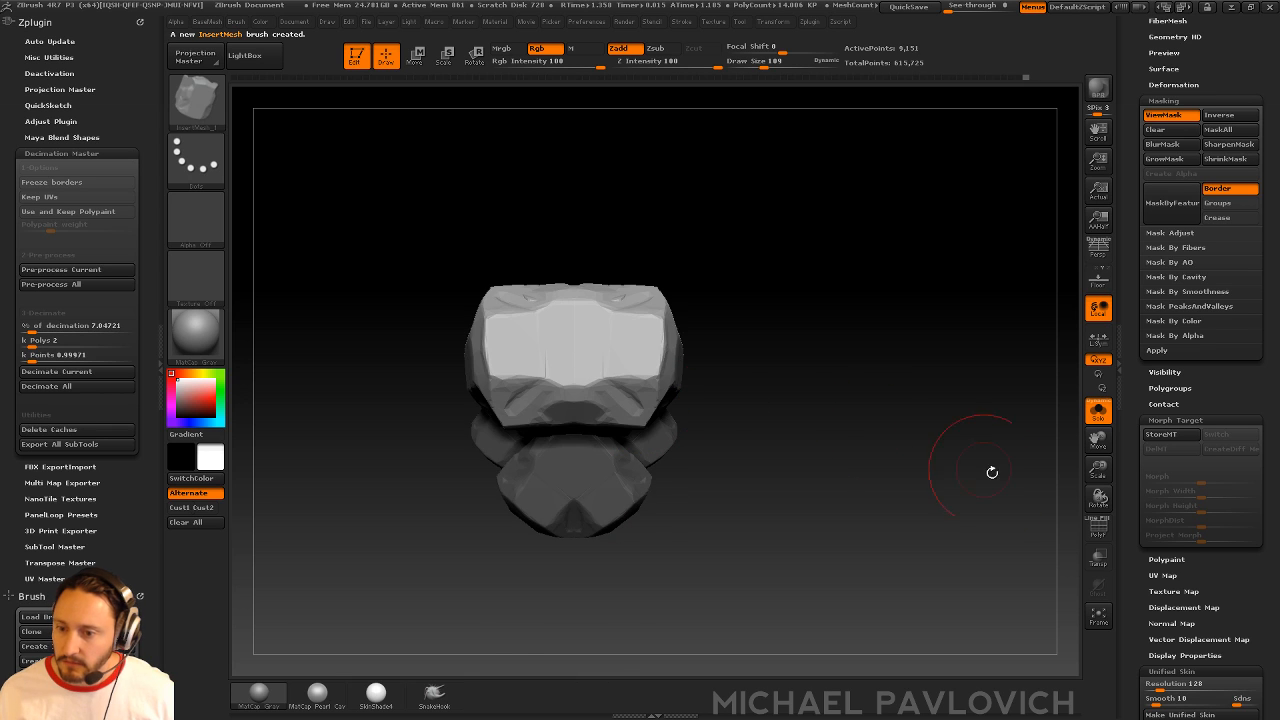
key("ctrl+z")
key("ctrl+z")
key("ctrl+z")
key("ctrl+z")
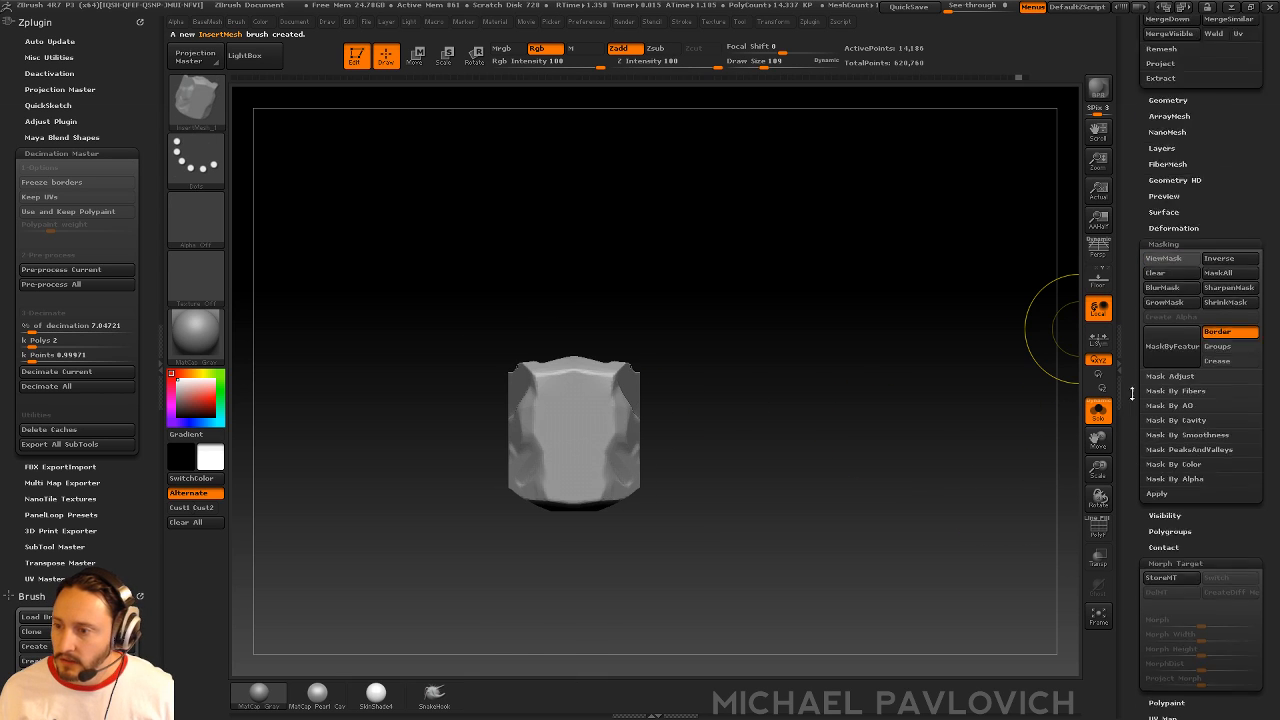